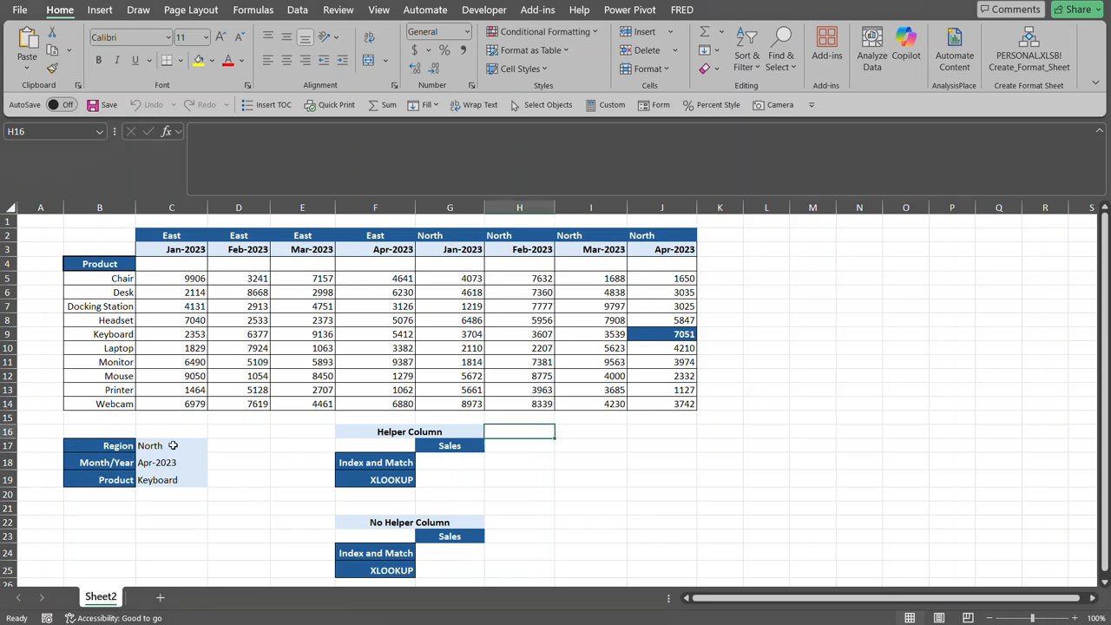
# Step: Inspect the Region, Month/Year and Product selection cells in C17:C19, including the available month choices
pyautogui.click(173, 447)
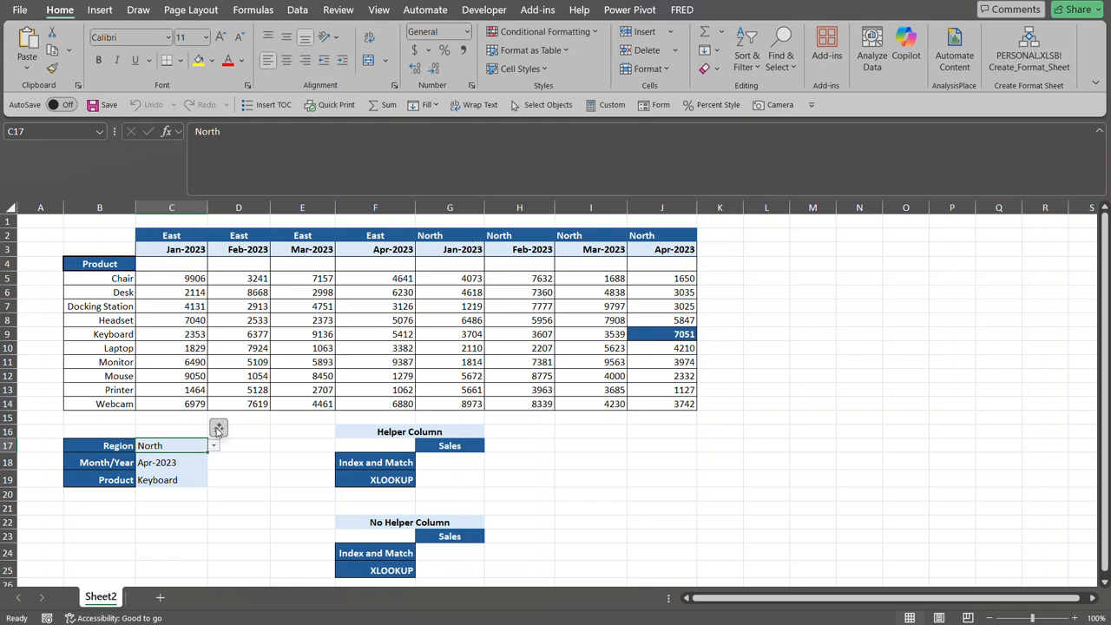
pyautogui.click(176, 462)
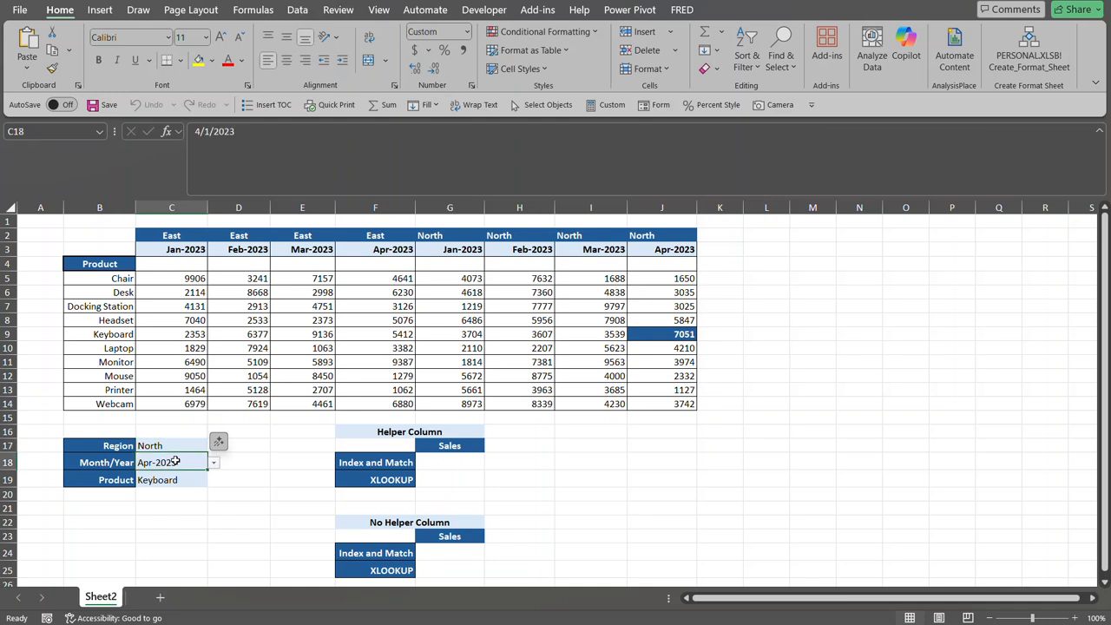
pyautogui.click(214, 464)
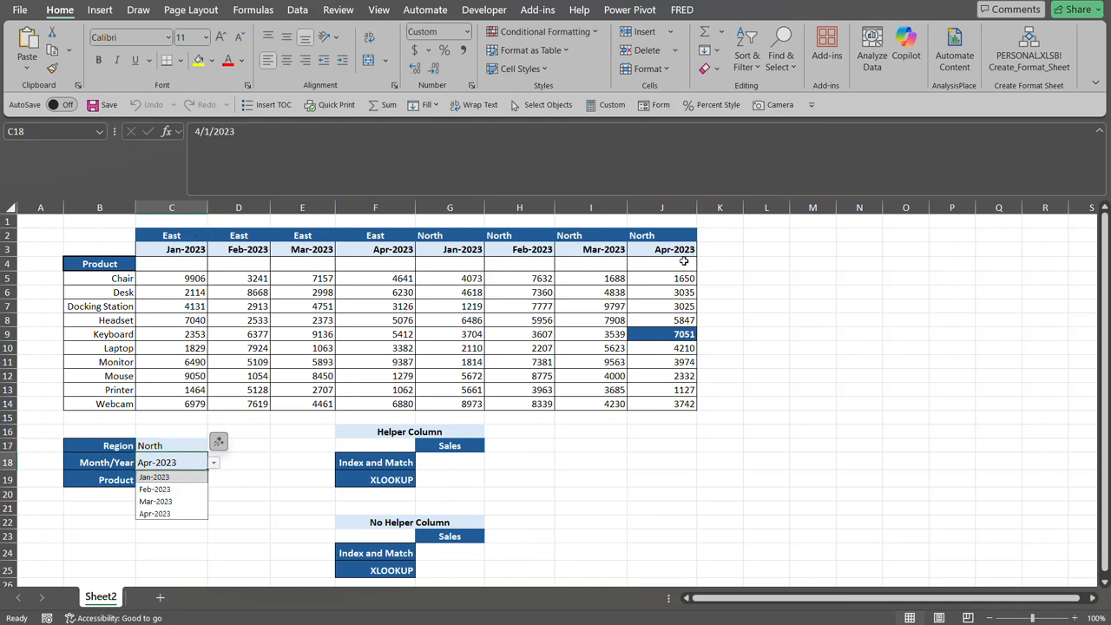
pyautogui.click(230, 444)
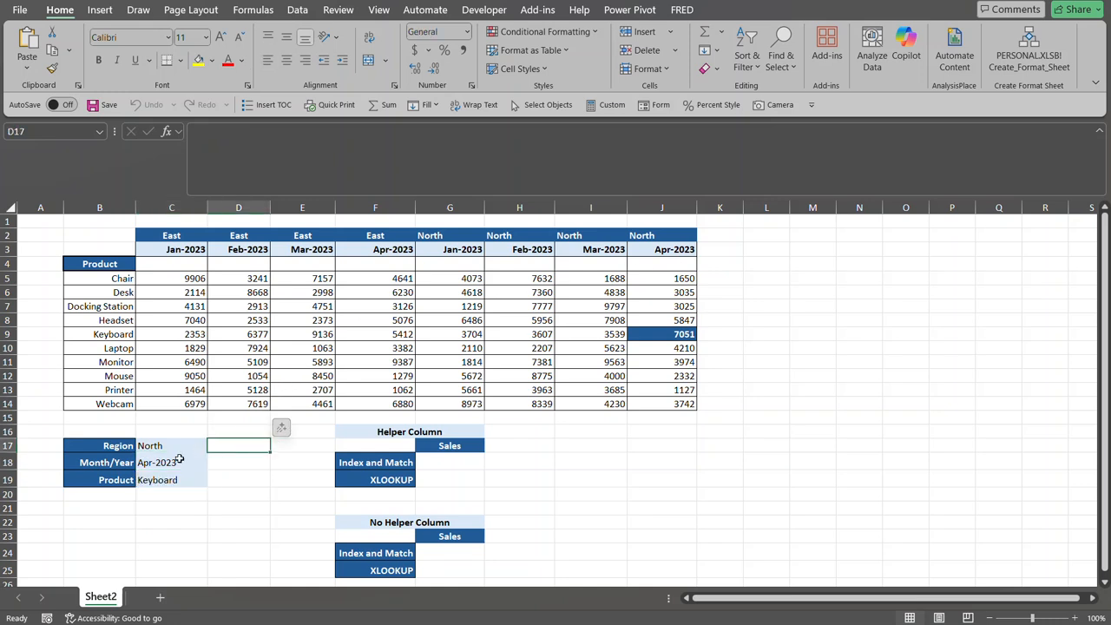
pyautogui.click(160, 477)
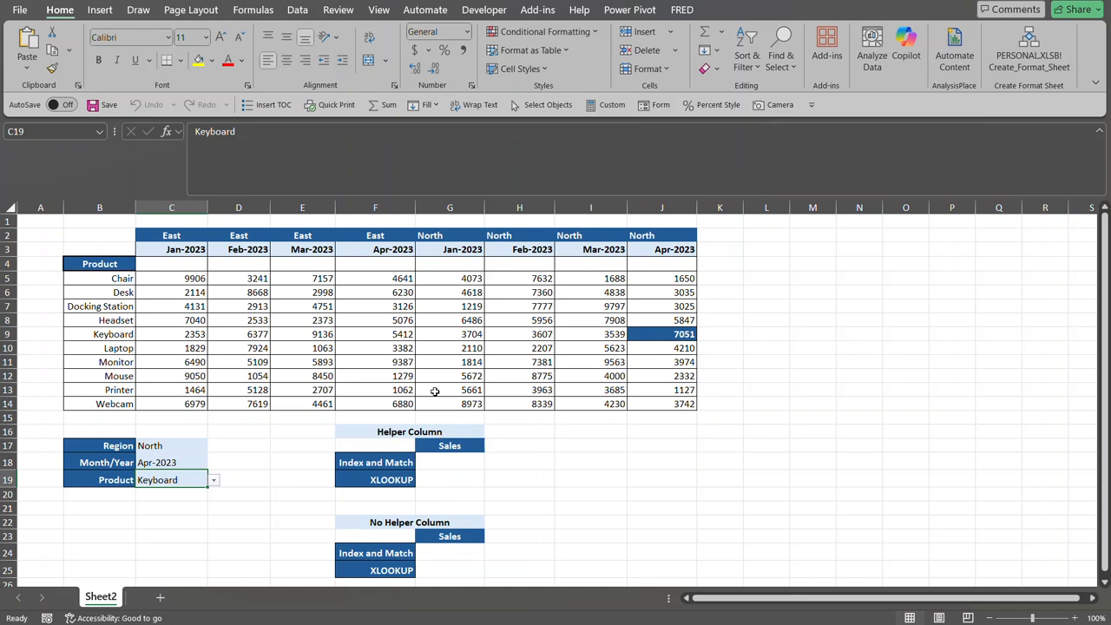
# Step: Enter the helper formula =C2&C3 in C1 to join the region and month headers
pyautogui.click(189, 224)
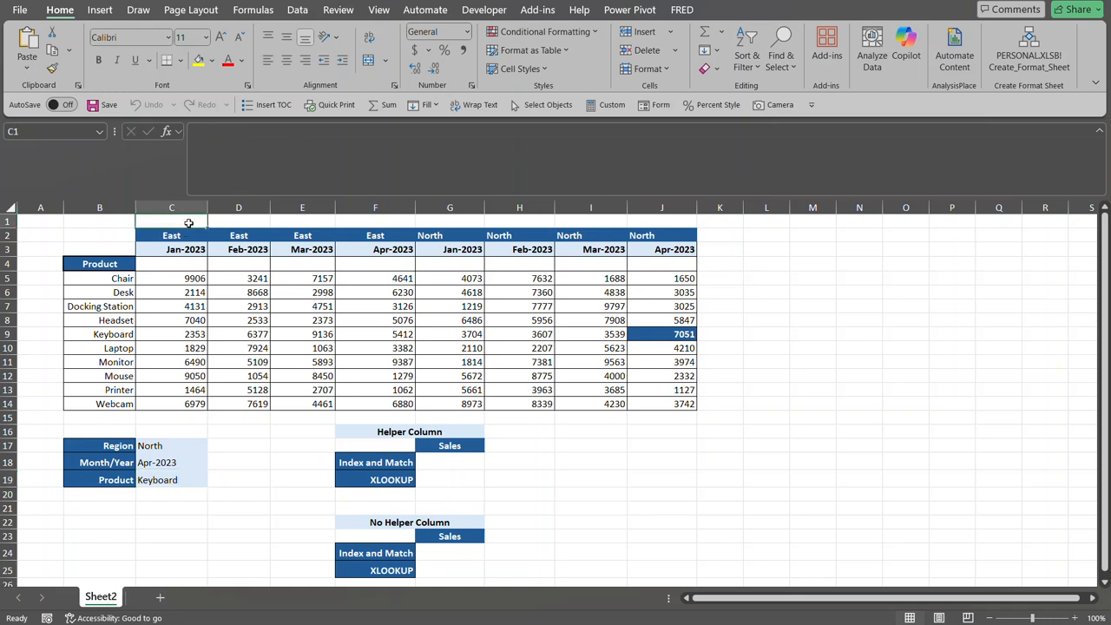
pyautogui.write('=')
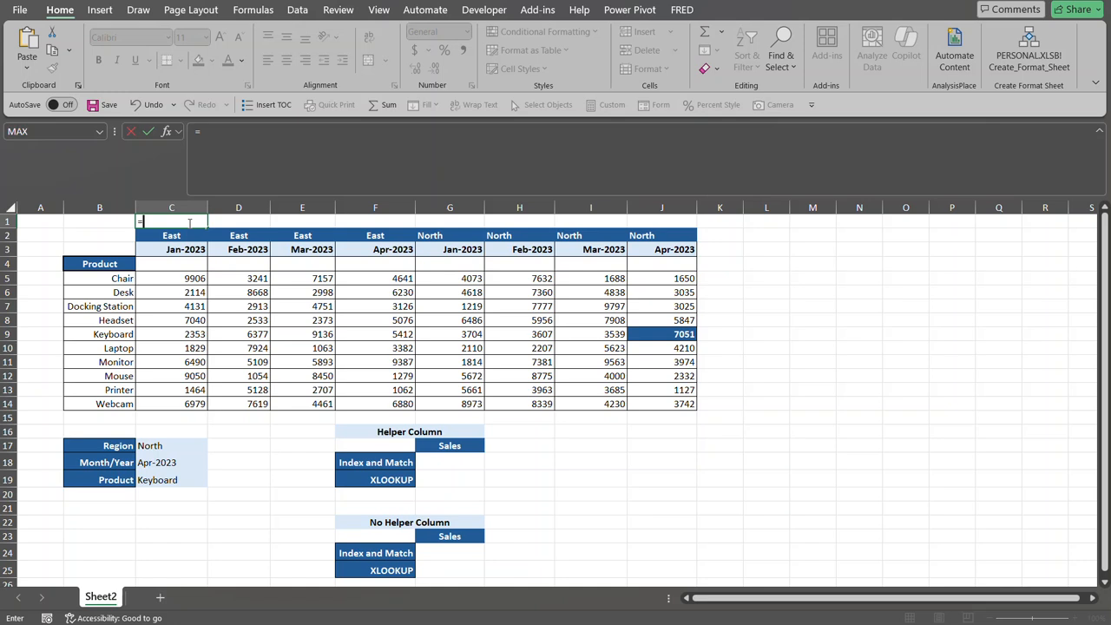
pyautogui.click(183, 236)
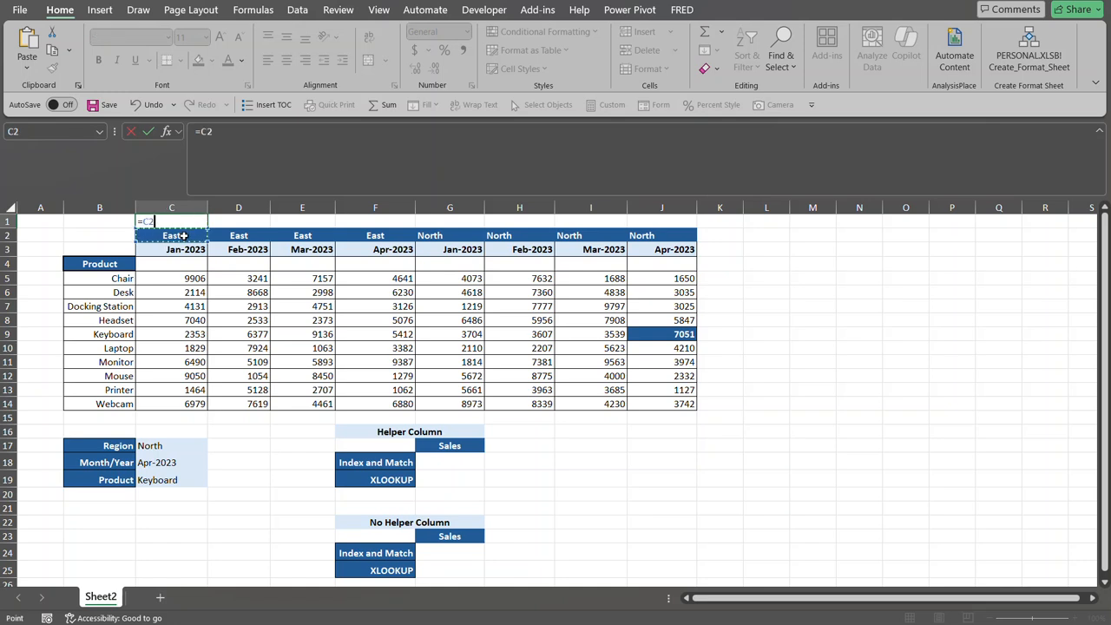
pyautogui.write('&')
pyautogui.click(201, 251)
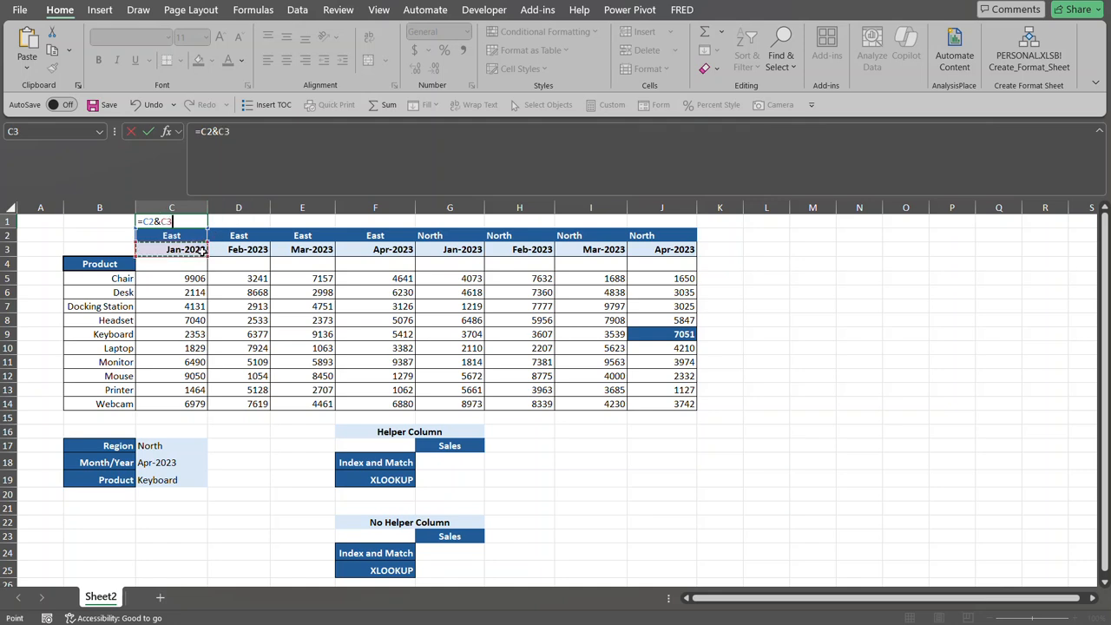
pyautogui.press('Return')
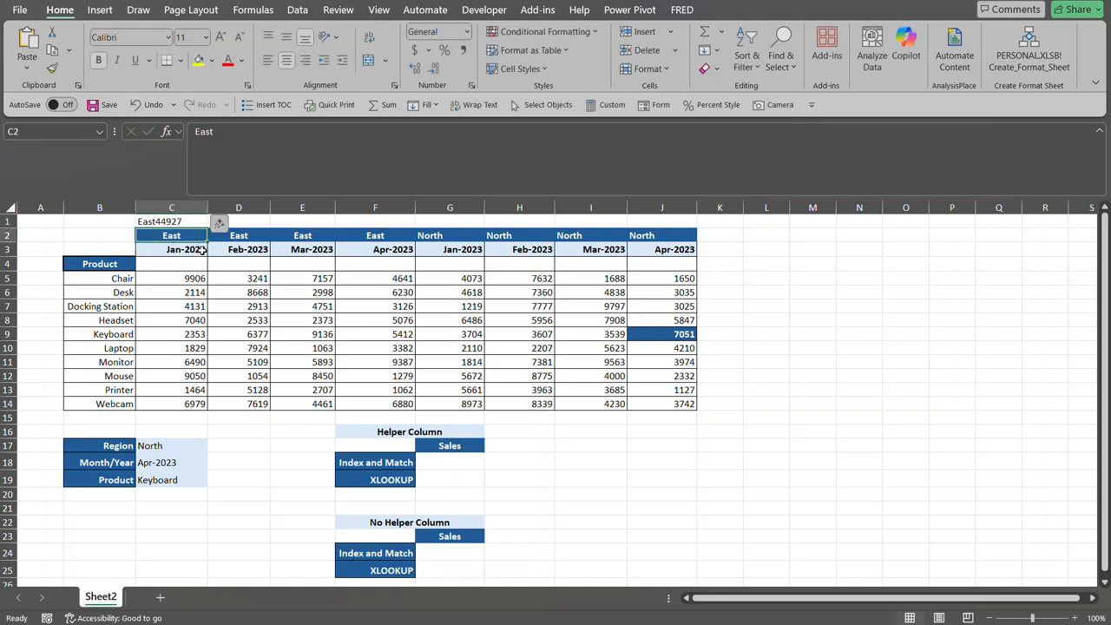
# Step: Fill the helper formula from C1 across to J1 and check the copied formulas in the row
pyautogui.click(198, 222)
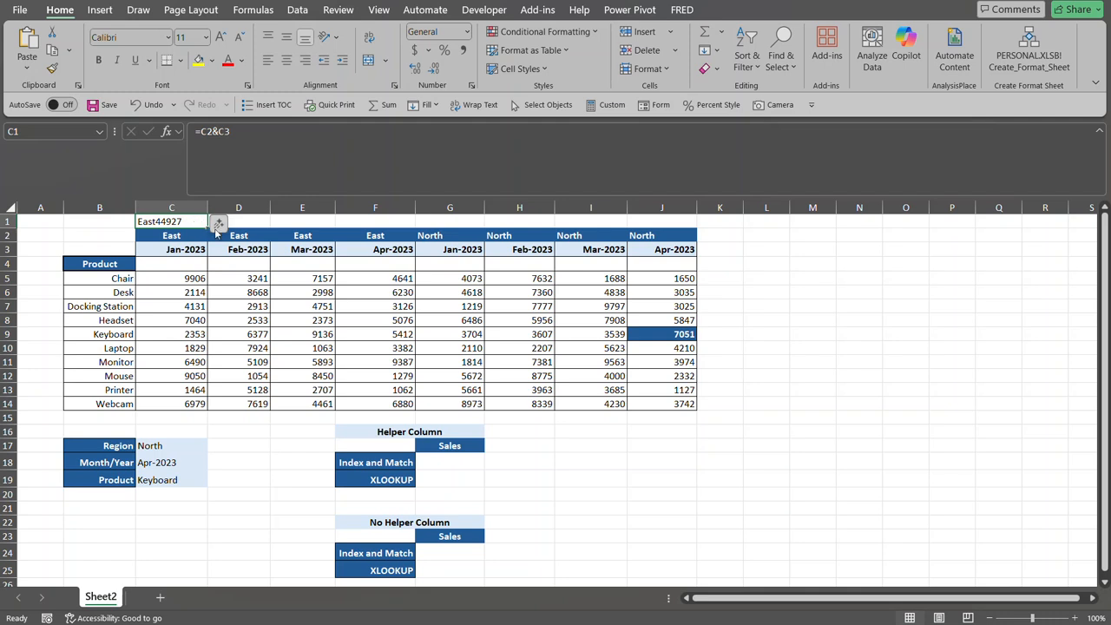
pyautogui.moveTo(208, 228); pyautogui.dragTo(698, 225)
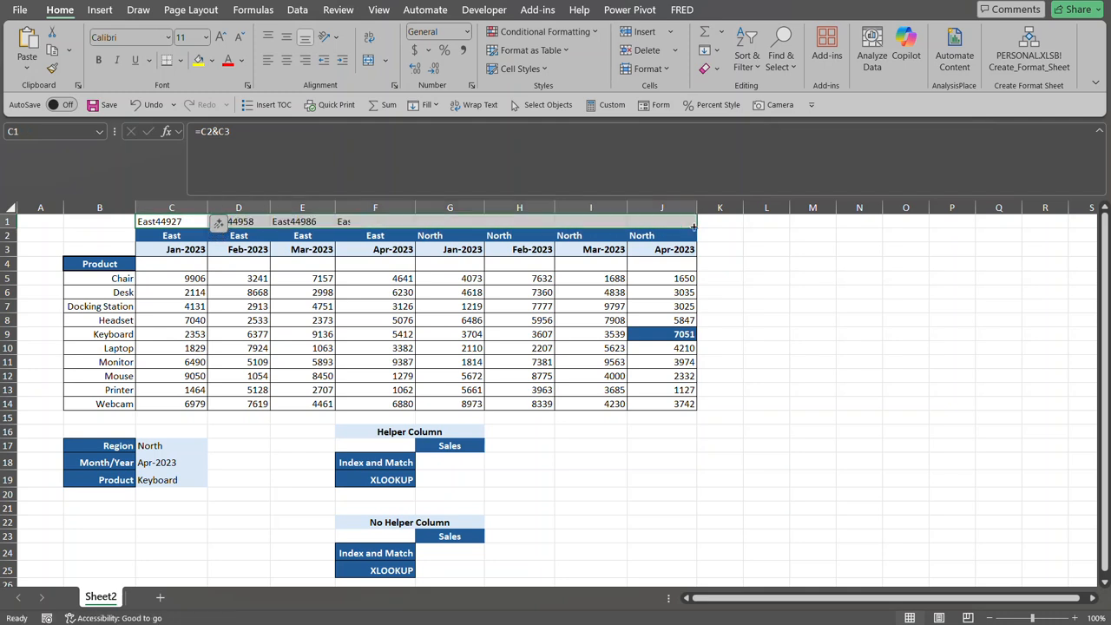
pyautogui.click(770, 251)
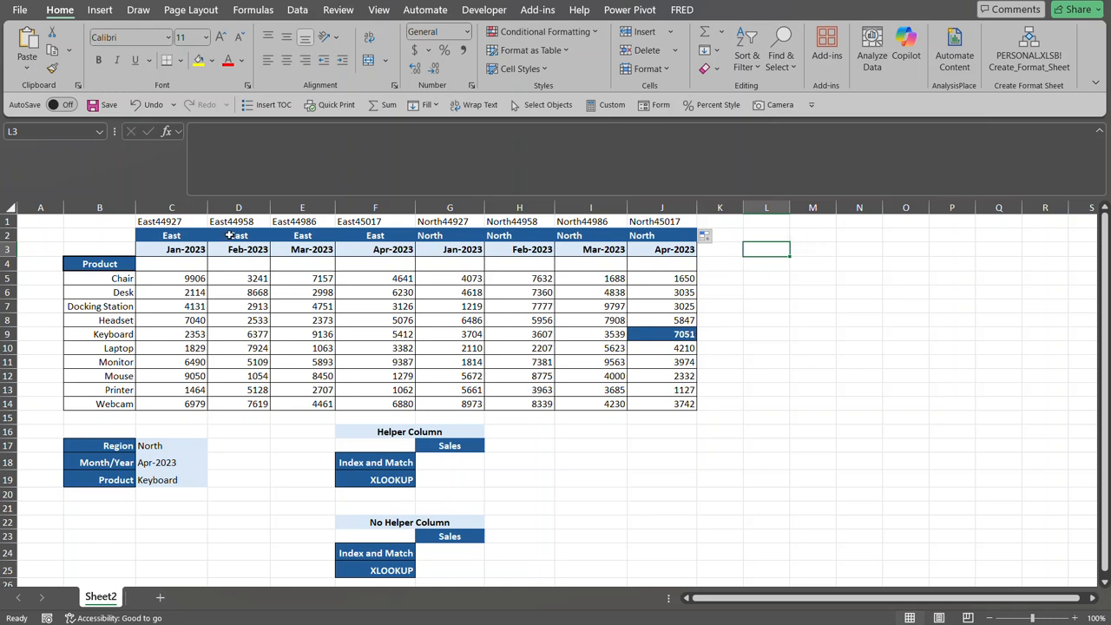
pyautogui.click(244, 223)
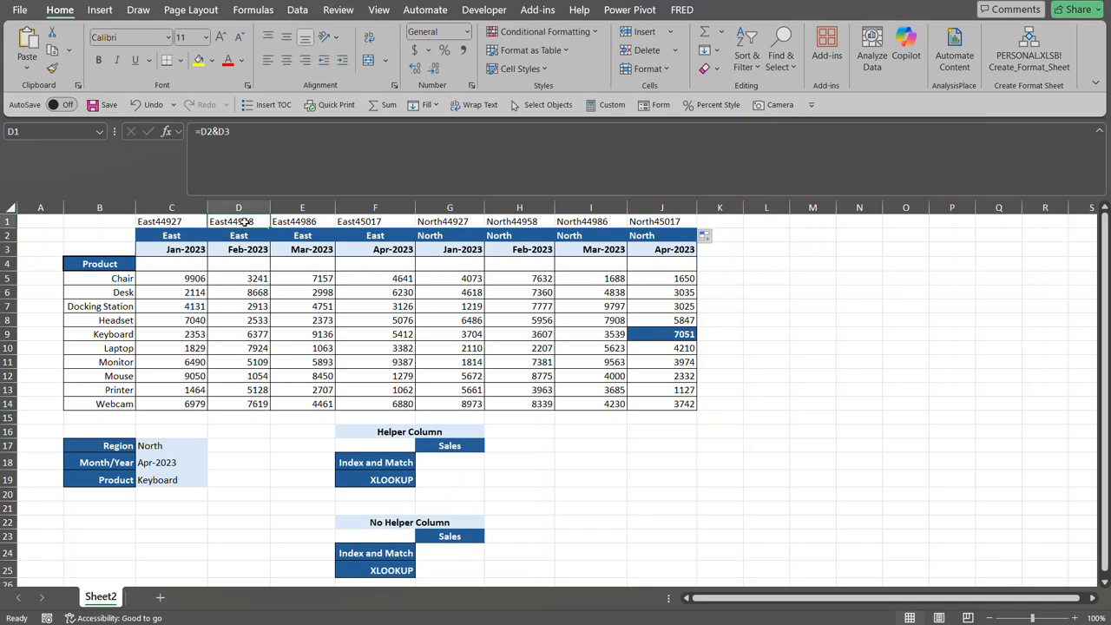
pyautogui.click(184, 223)
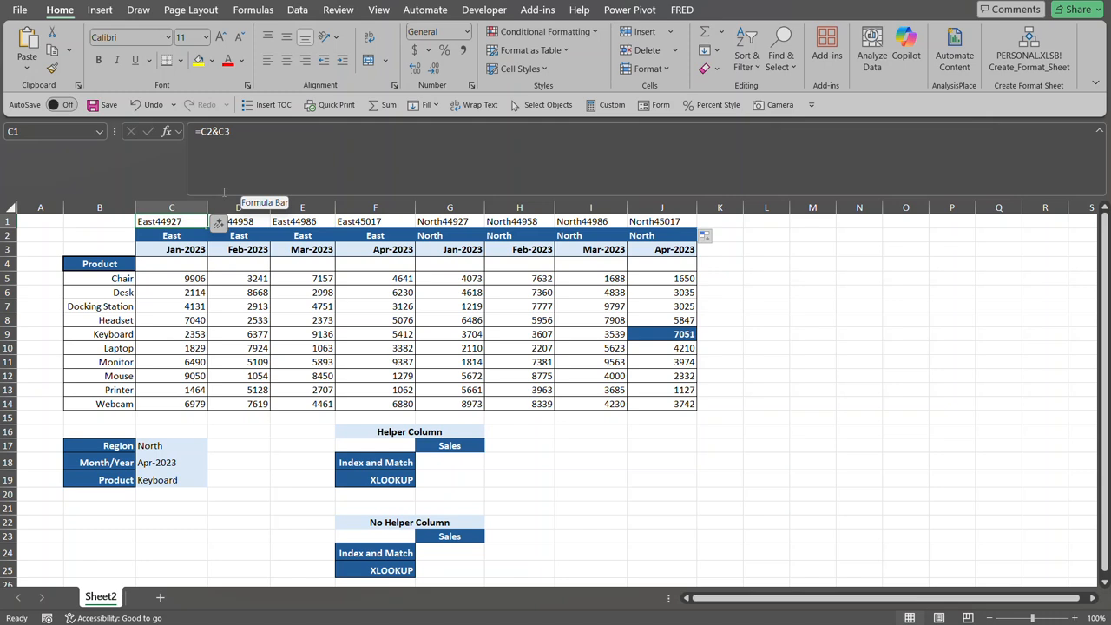
pyautogui.press('Right')
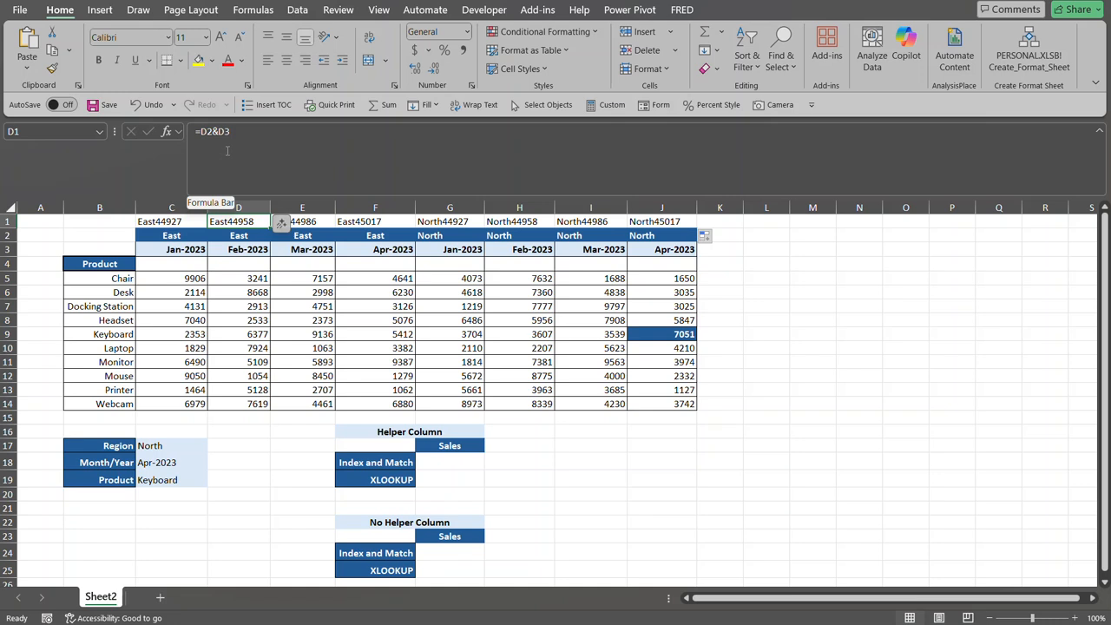
pyautogui.press('Right')
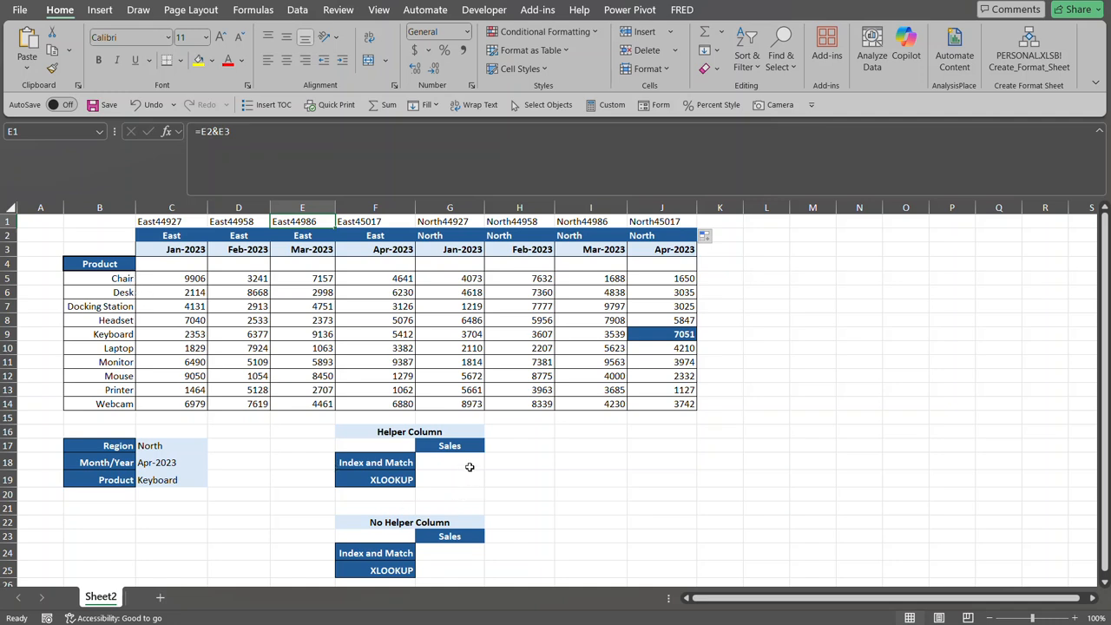
# Step: Begin an INDEX formula in G18, the helper-column Index and Match cell, with C5:J14 as its array
pyautogui.click(470, 466)
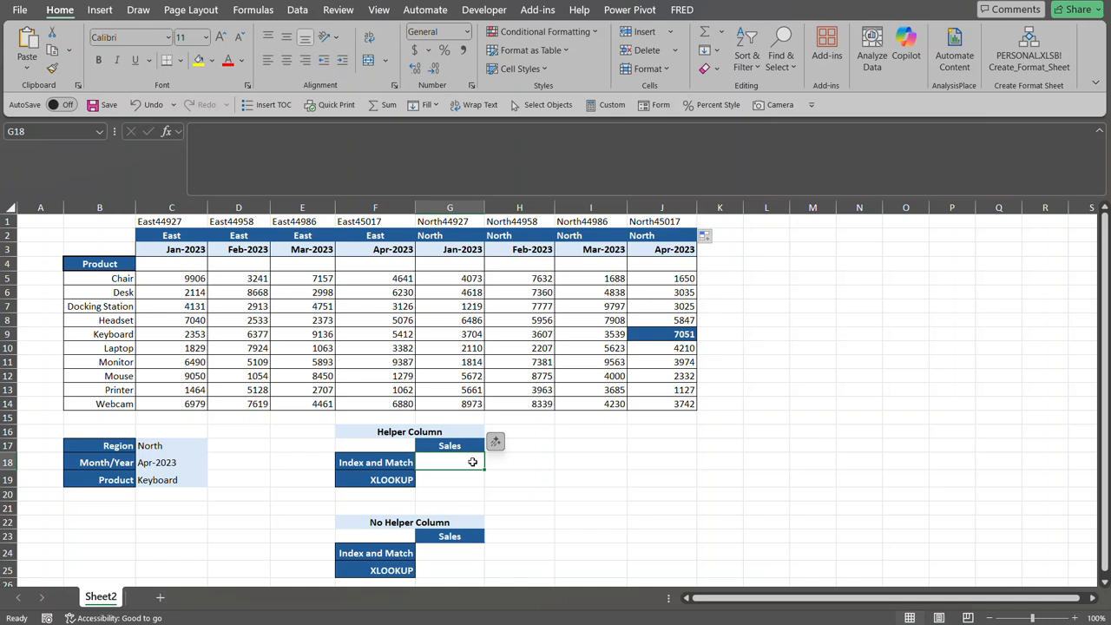
pyautogui.write('=index')
pyautogui.press('Tab')
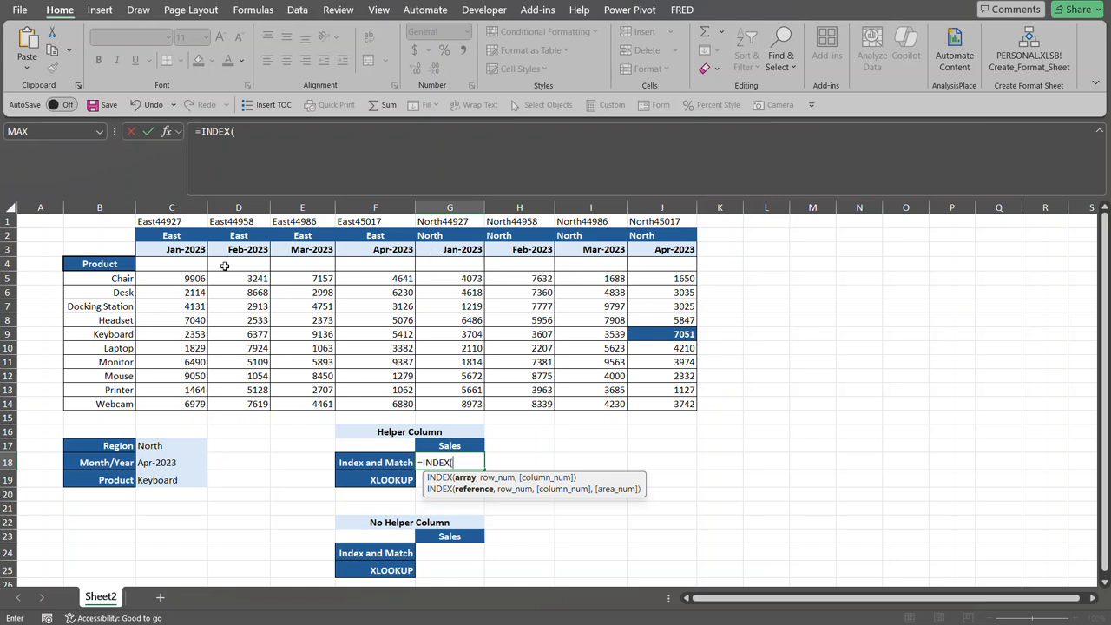
pyautogui.moveTo(169, 282); pyautogui.dragTo(665, 405)
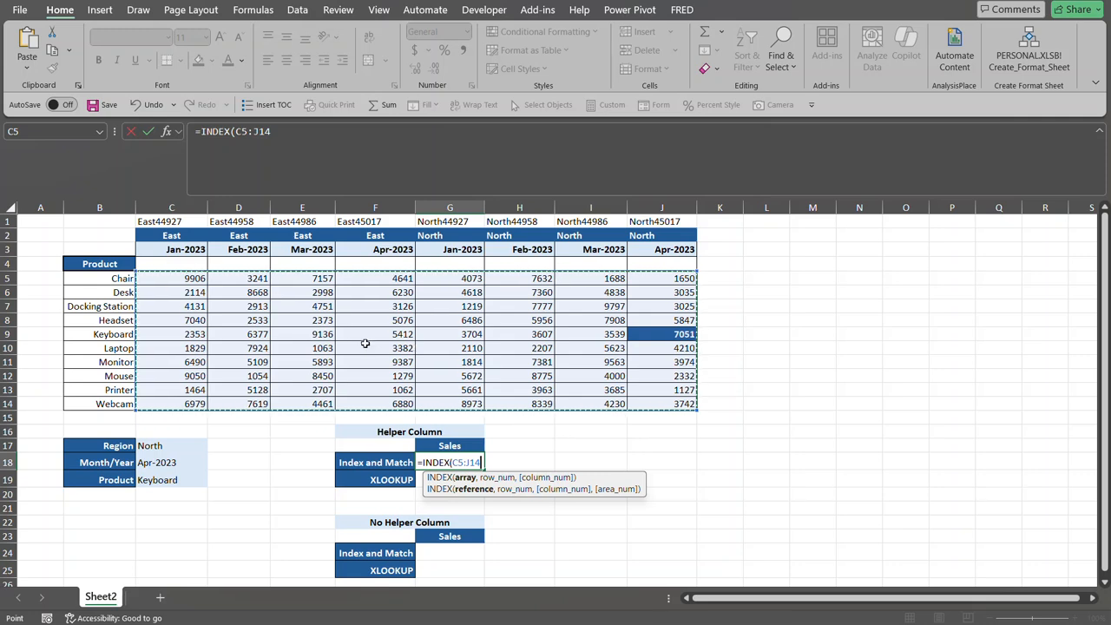
pyautogui.write(',')
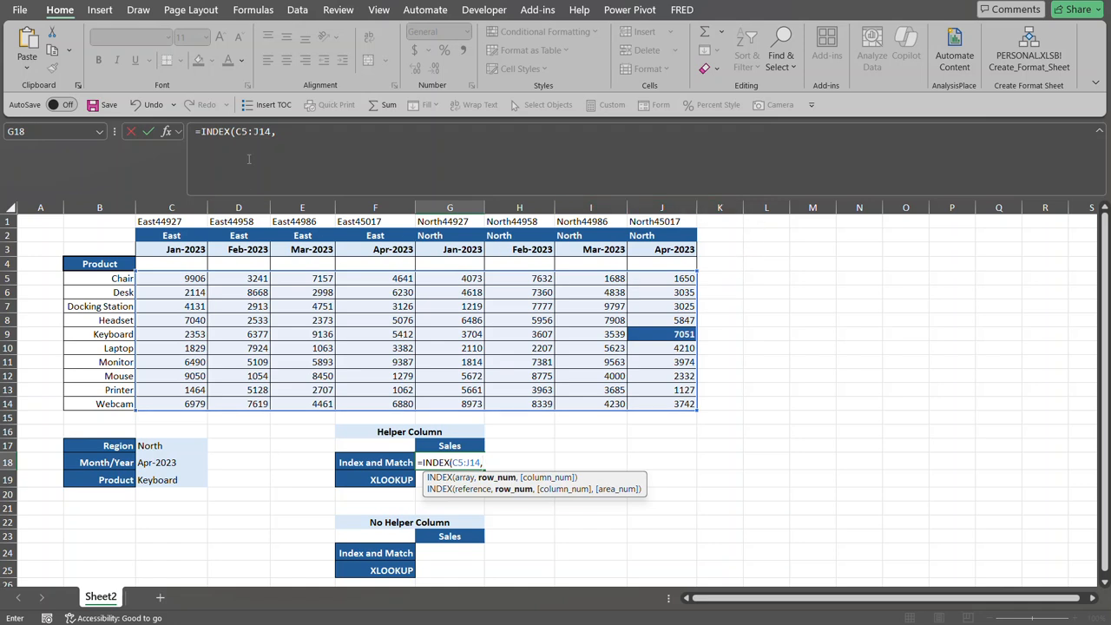
# Step: Add MATCH(C19,B5:B14,0) as the row number argument of the INDEX formula, finding the chosen product with an exact match
pyautogui.click(305, 133)
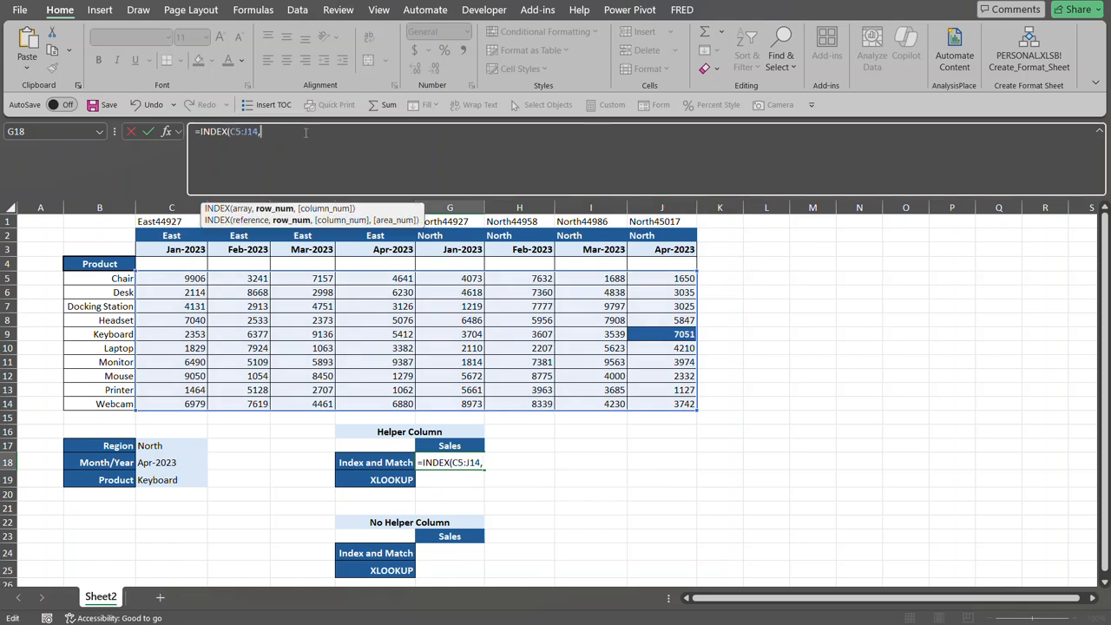
pyautogui.write('MATCH(')
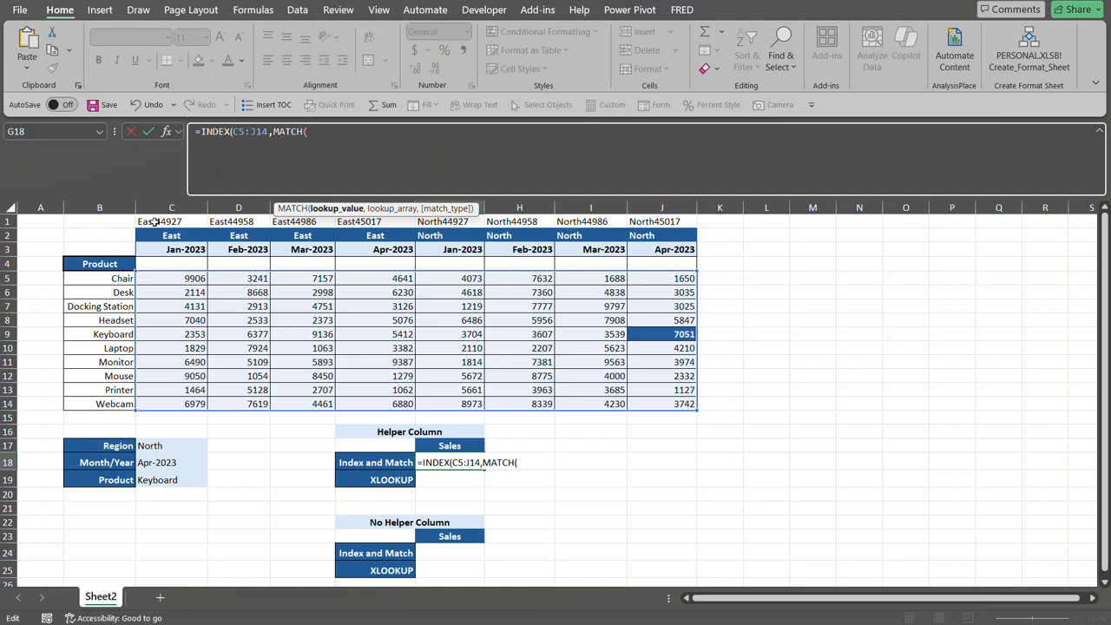
pyautogui.click(153, 483)
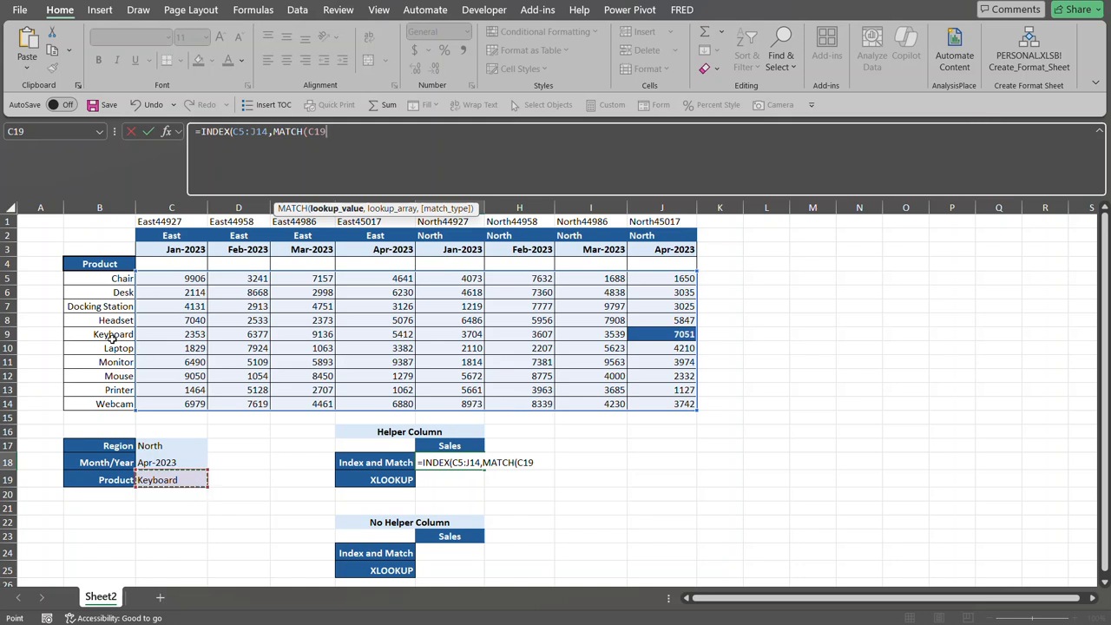
pyautogui.write(',')
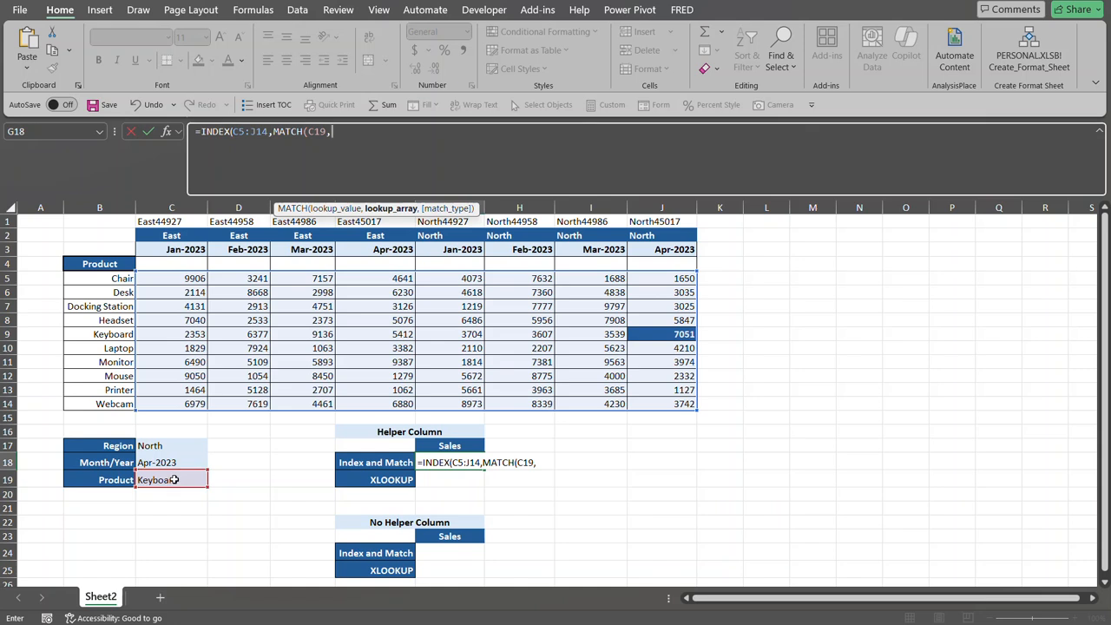
pyautogui.click(118, 278)
pyautogui.moveTo(117, 279); pyautogui.dragTo(96, 402)
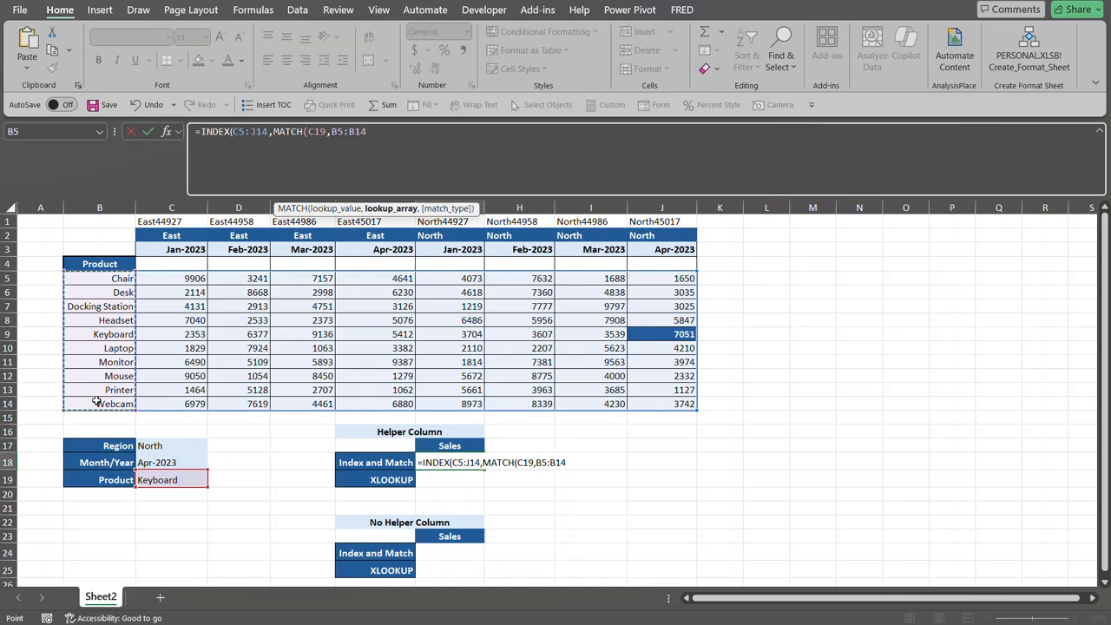
pyautogui.write(',')
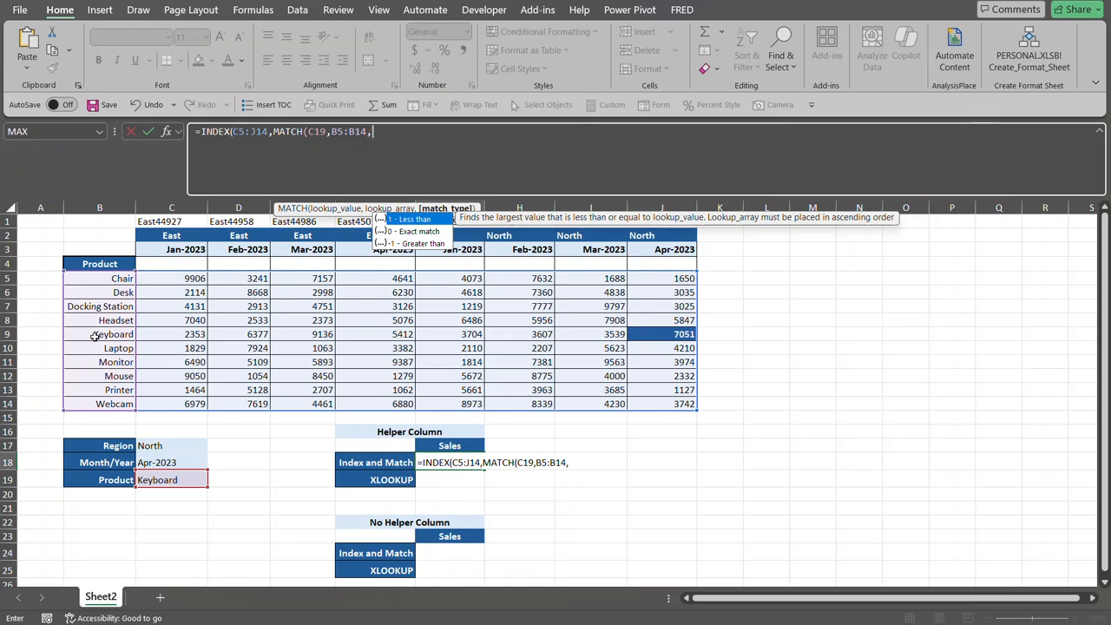
pyautogui.write('0')
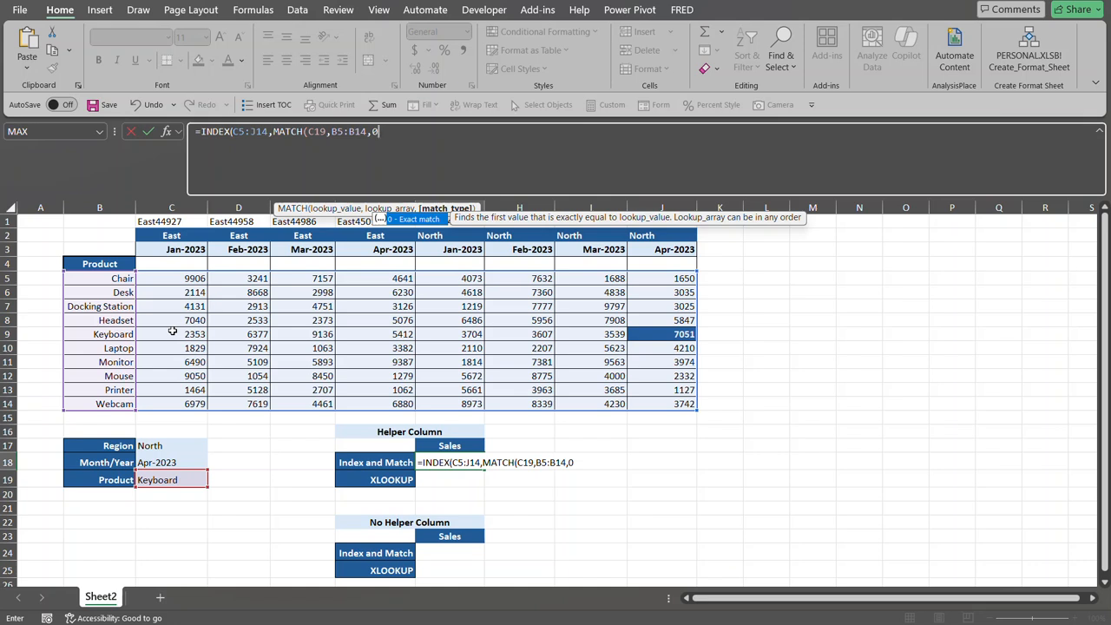
pyautogui.write('),')
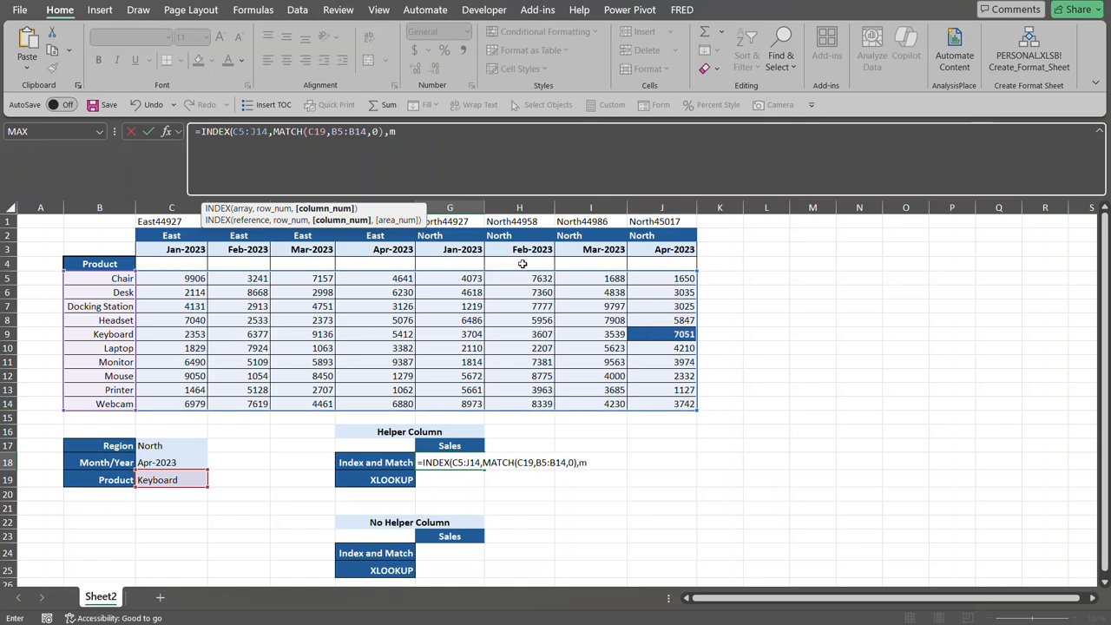
# Step: Begin a second MATCH as the INDEX formula's column number argument, with the combined region and month C17&C18 as its lookup value
pyautogui.write('match(')
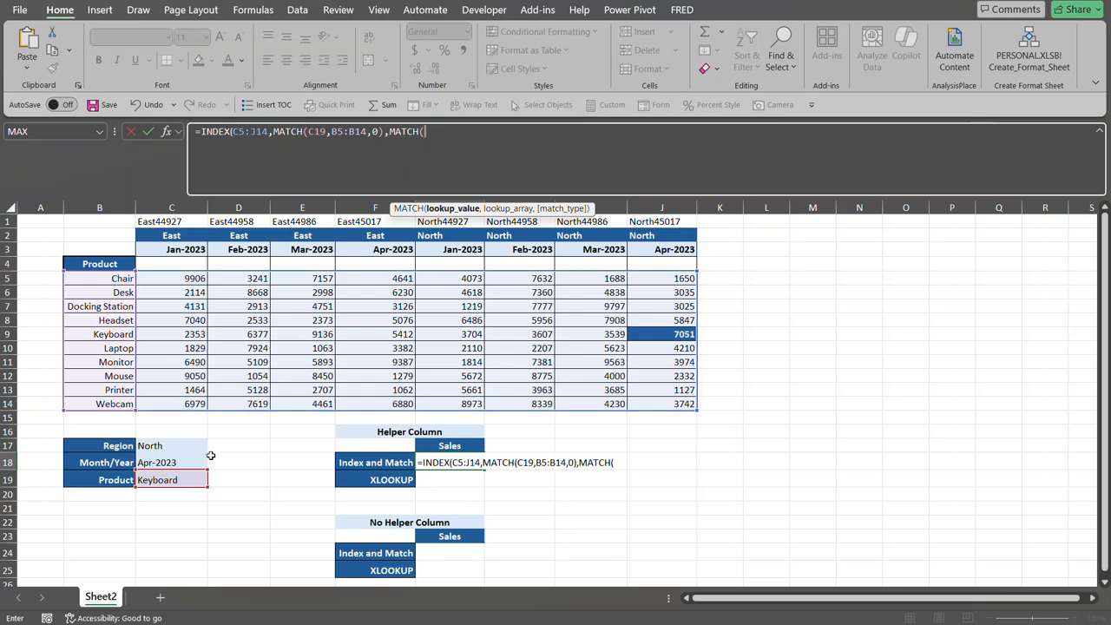
pyautogui.click(167, 446)
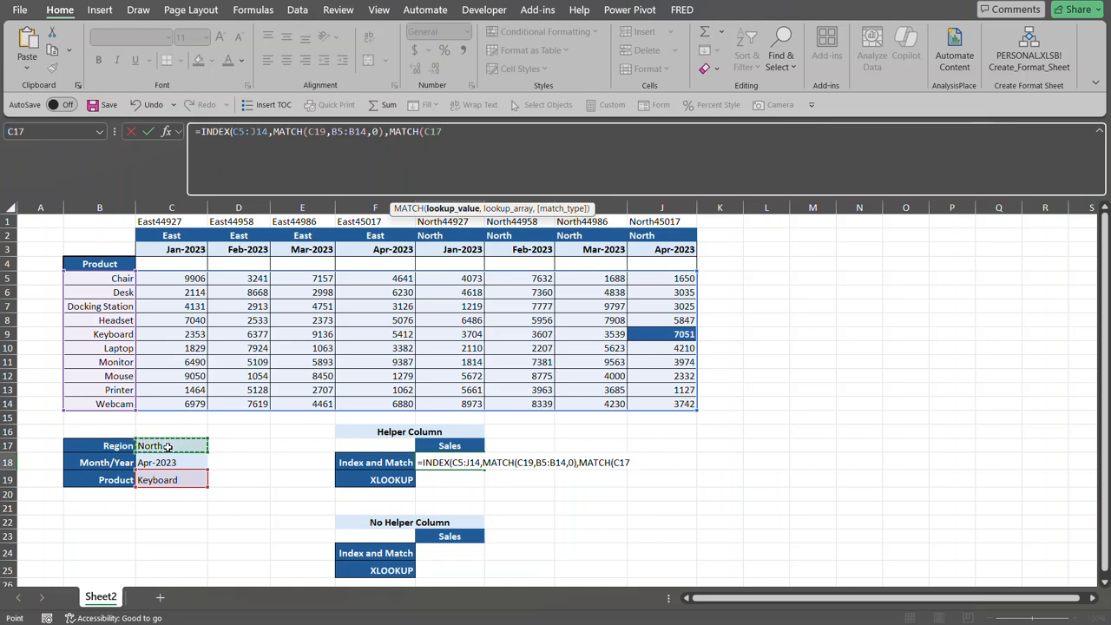
pyautogui.write('&')
pyautogui.click(178, 463)
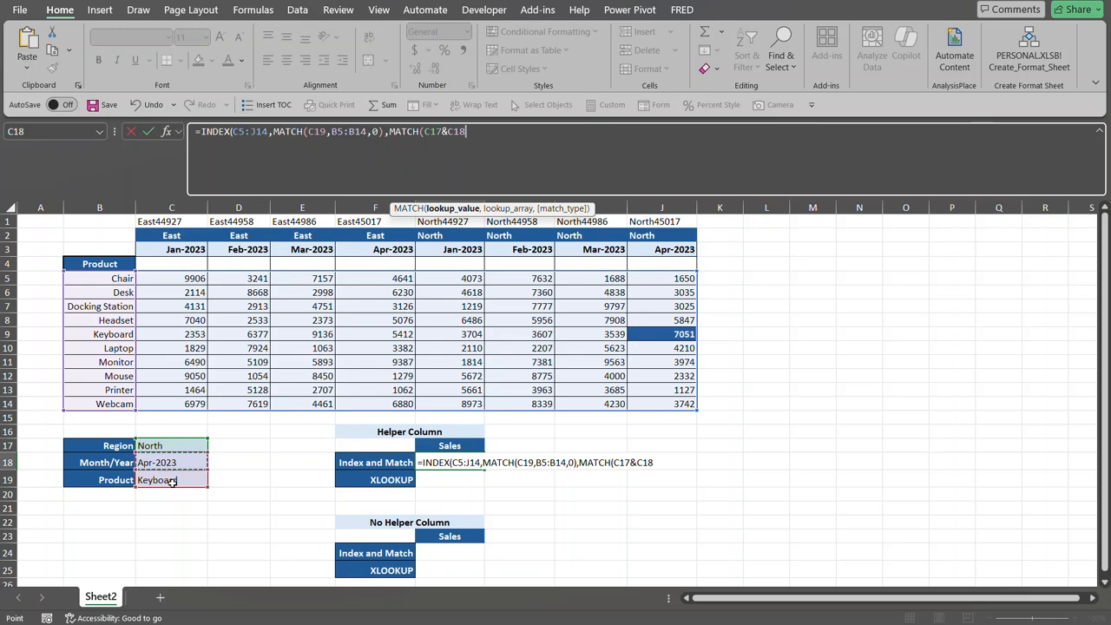
pyautogui.write(',')
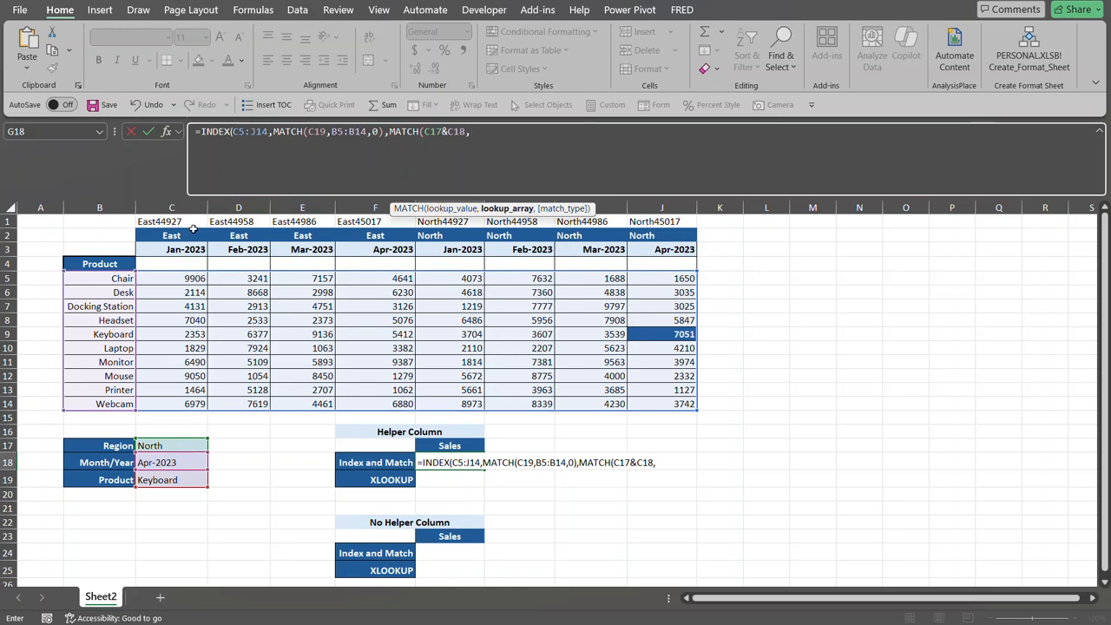
# Step: Complete the column MATCH with the helper row C1:J1 as lookup array and 0 for an exact match, and enter the formula in G18
pyautogui.moveTo(153, 223); pyautogui.dragTo(656, 224)
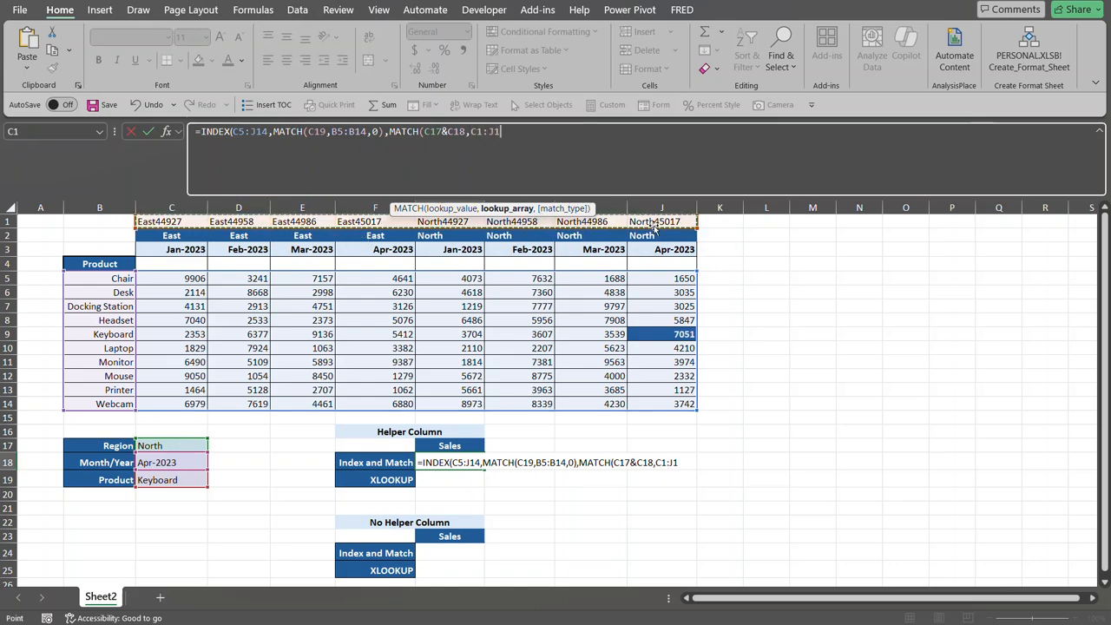
pyautogui.write(',')
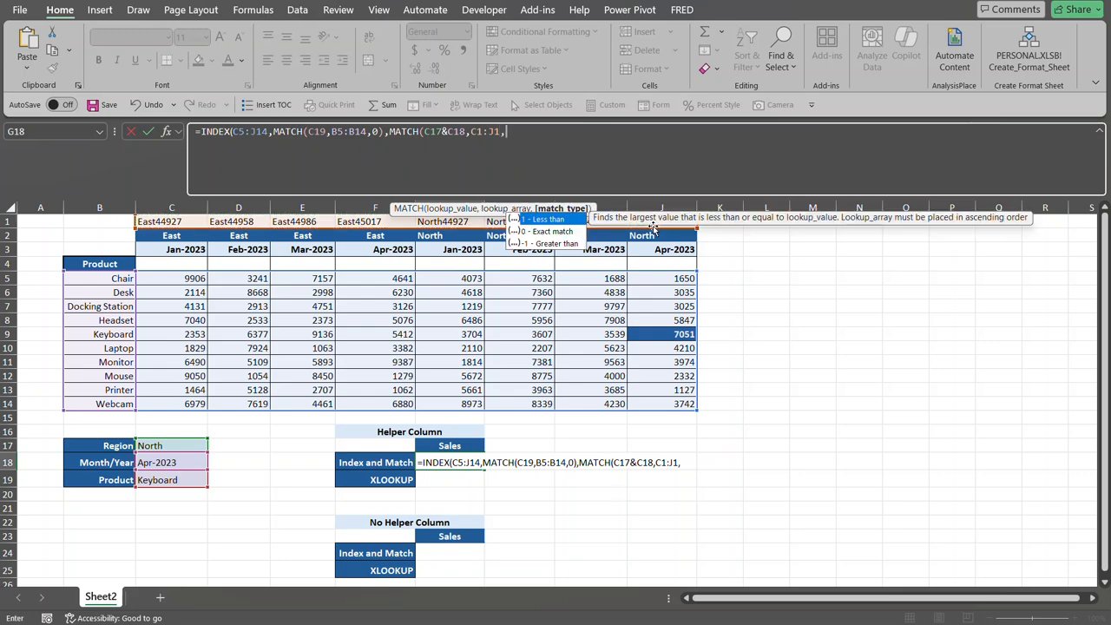
pyautogui.write('0')
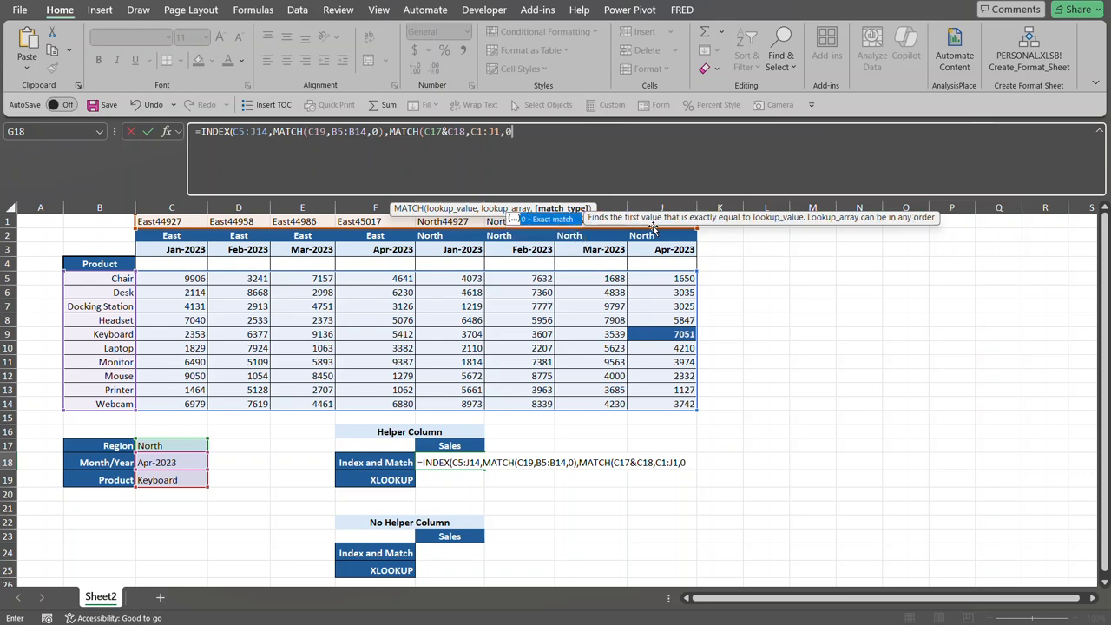
pyautogui.write(')')
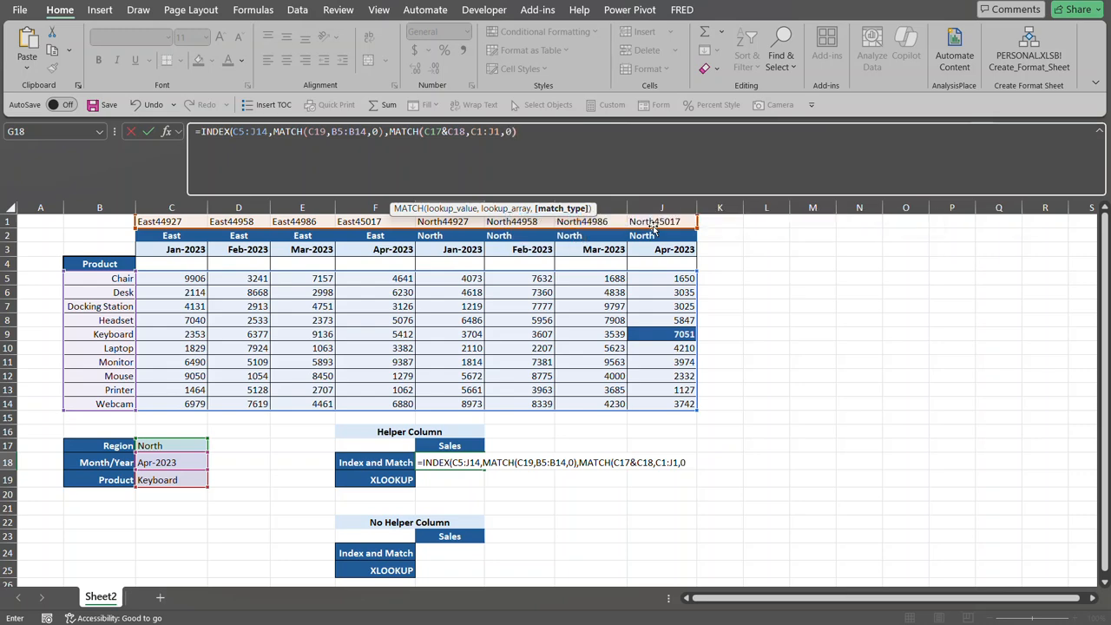
pyautogui.write(')')
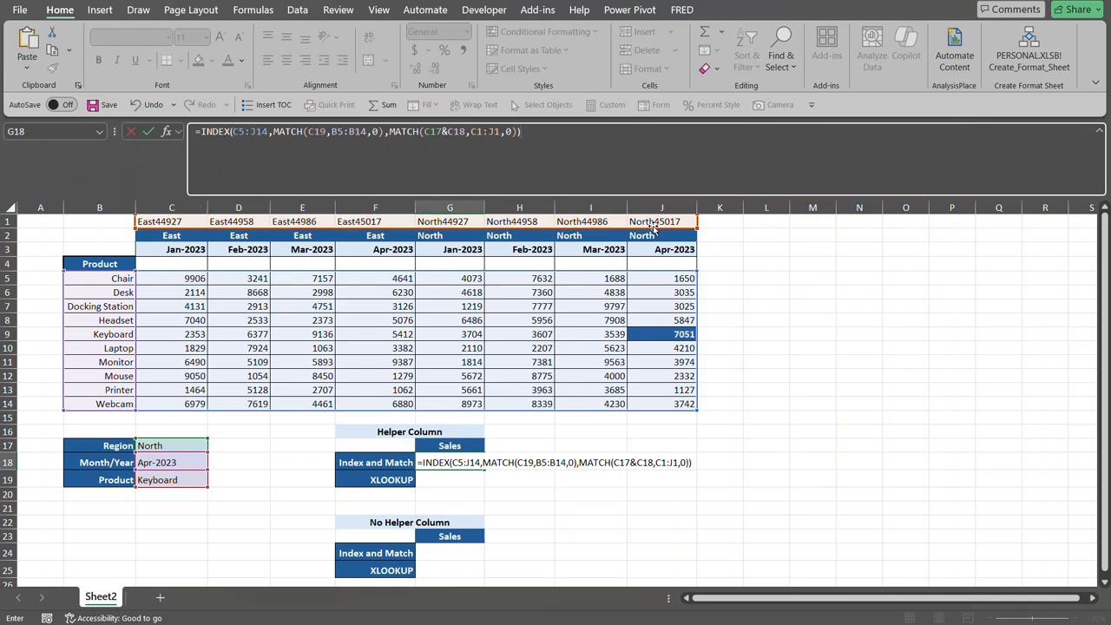
pyautogui.press('Return')
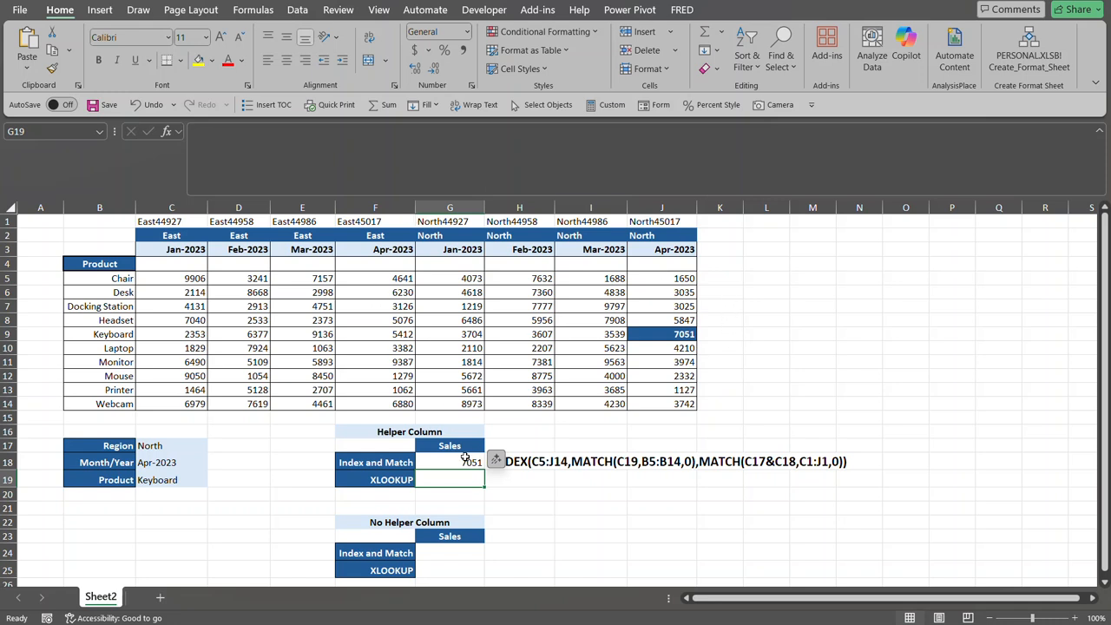
pyautogui.click(473, 462)
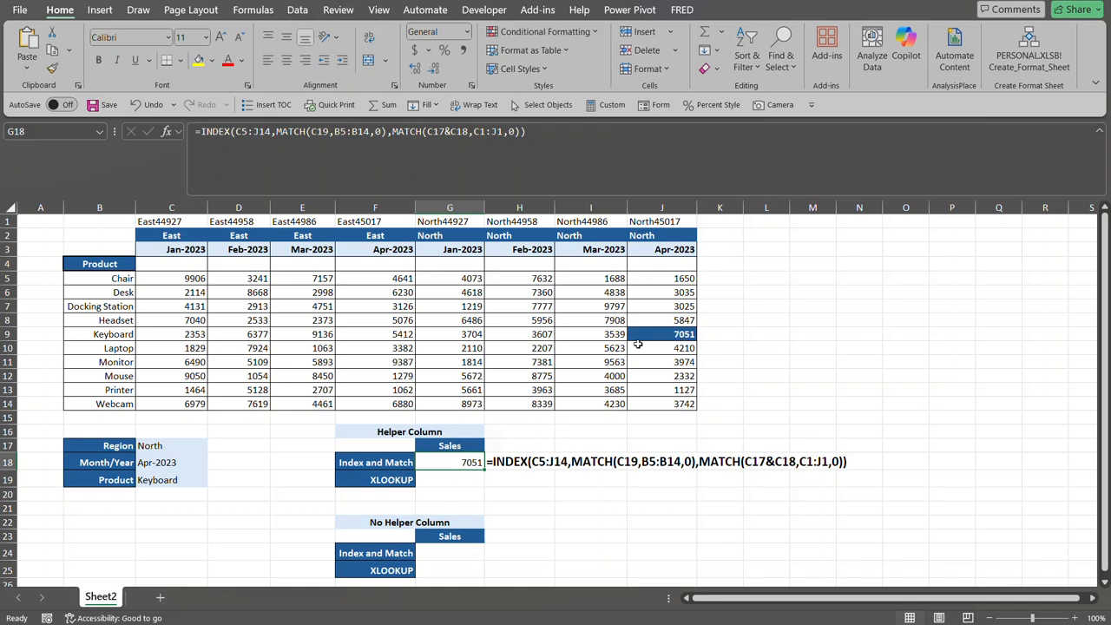
# Step: Set the Region in C17 to East to test the INDEX and MATCH formula
pyautogui.click(176, 448)
pyautogui.click(212, 445)
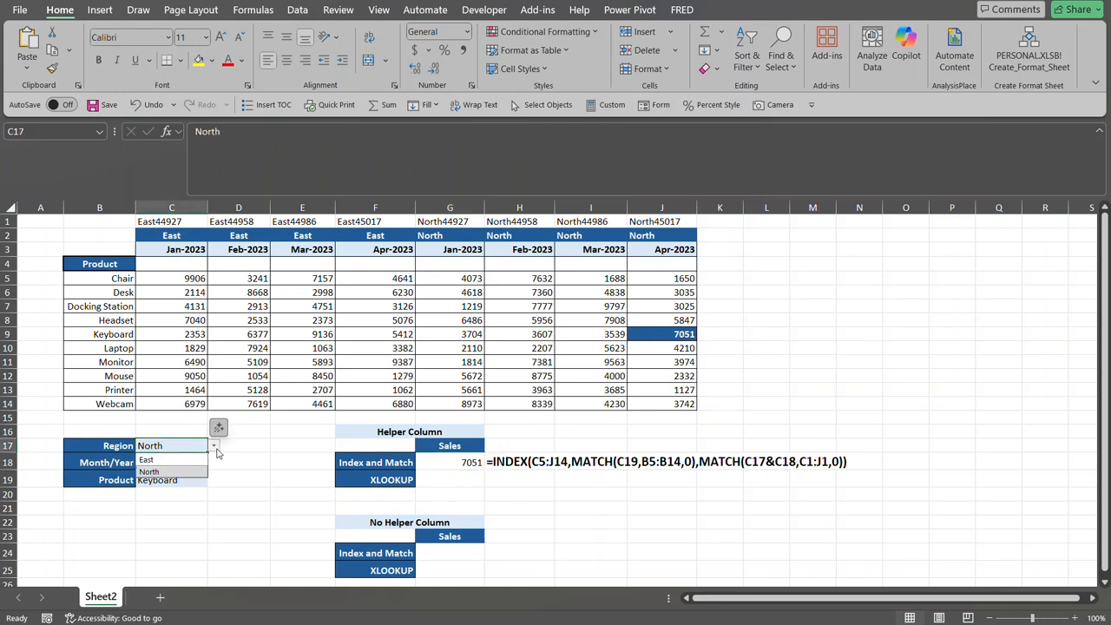
pyautogui.click(195, 459)
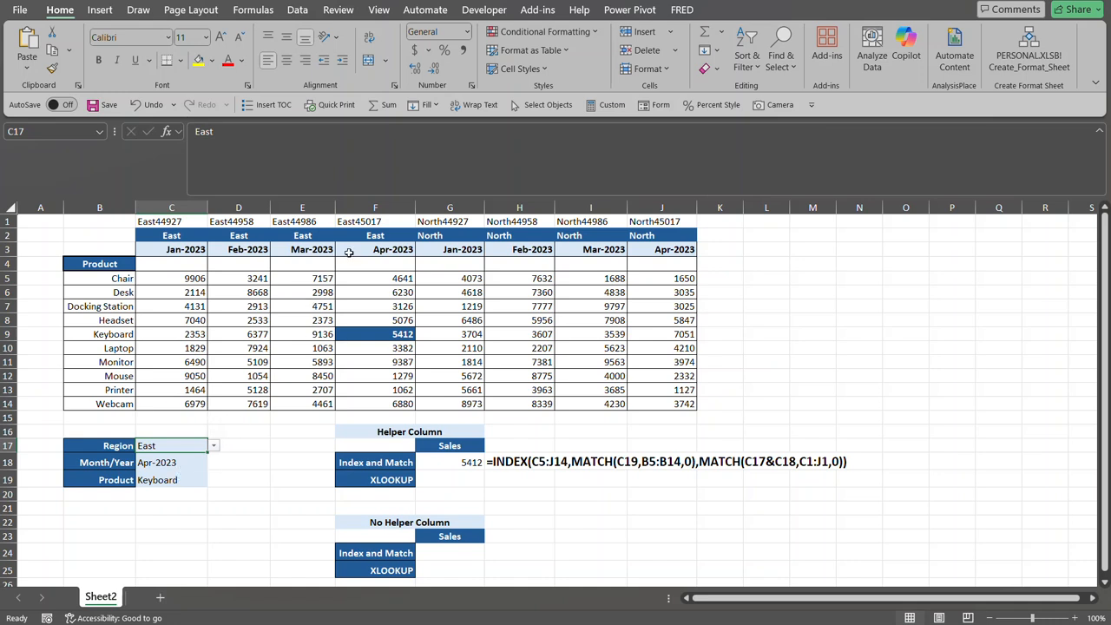
pyautogui.click(59, 599)
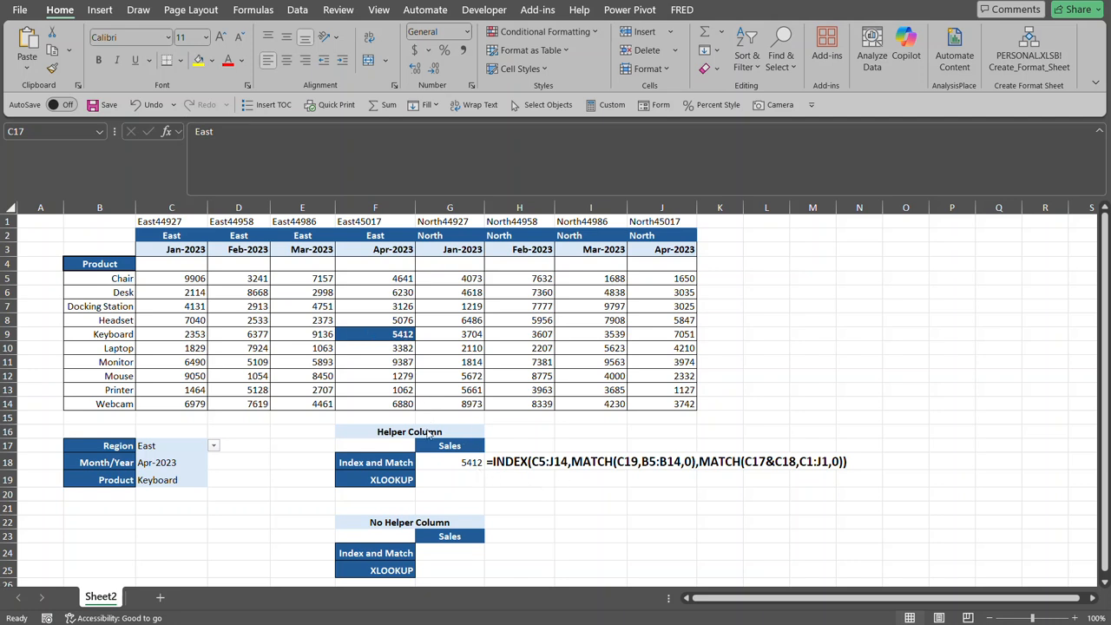
# Step: Begin an XLOOKUP formula in G19, the helper-column XLOOKUP cell, with C19 as lookup value and B5:B14 as lookup array
pyautogui.click(457, 479)
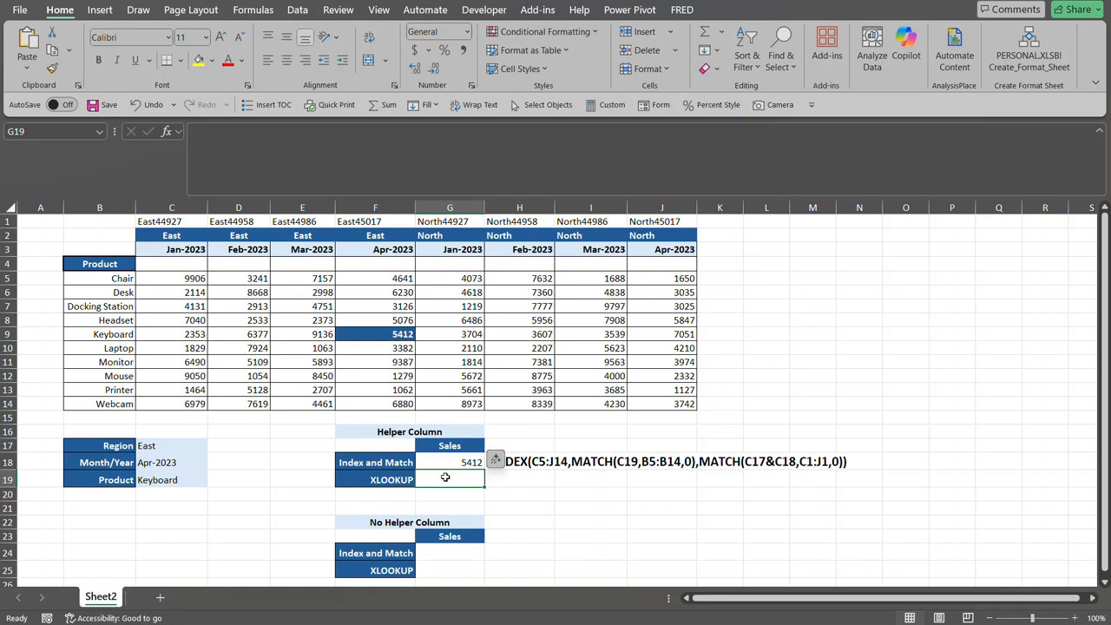
pyautogui.write('=xl')
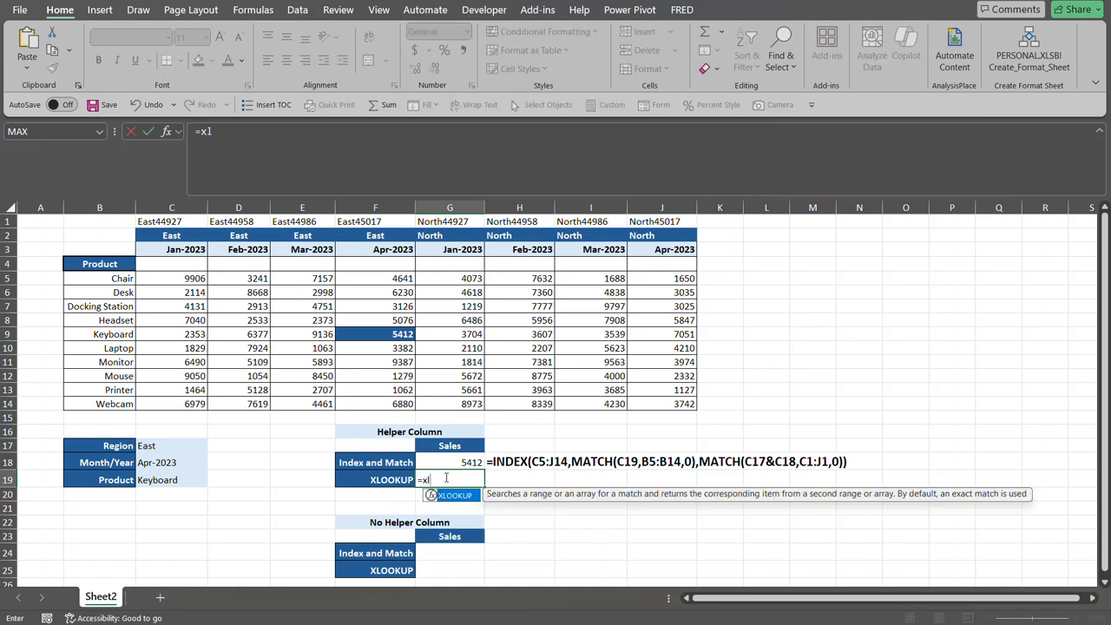
pyautogui.press('Tab')
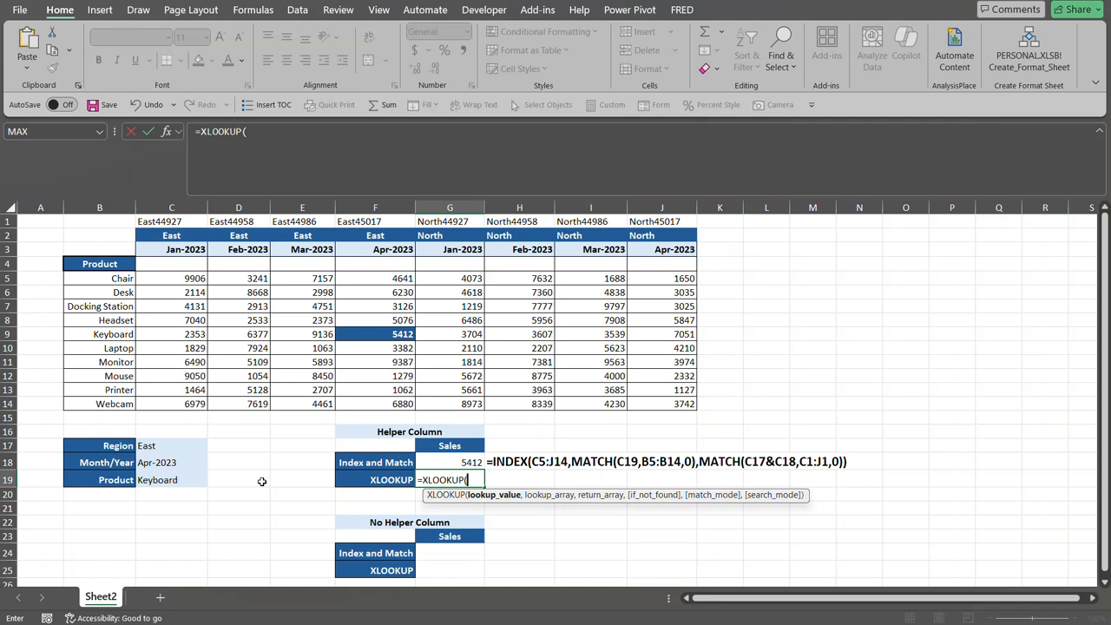
pyautogui.click(176, 479)
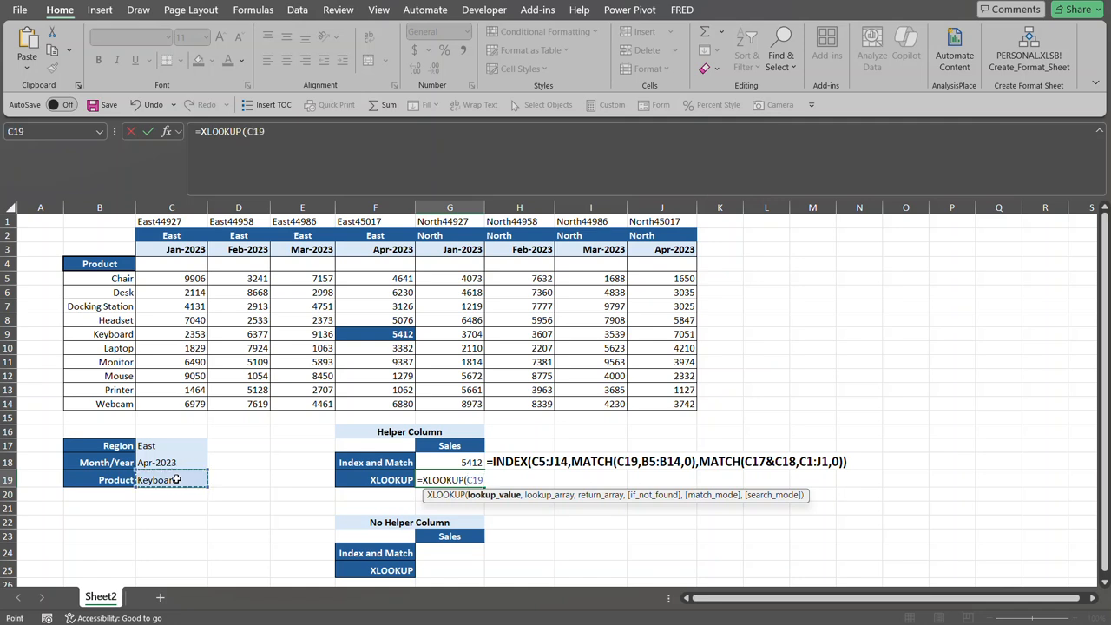
pyautogui.write(',')
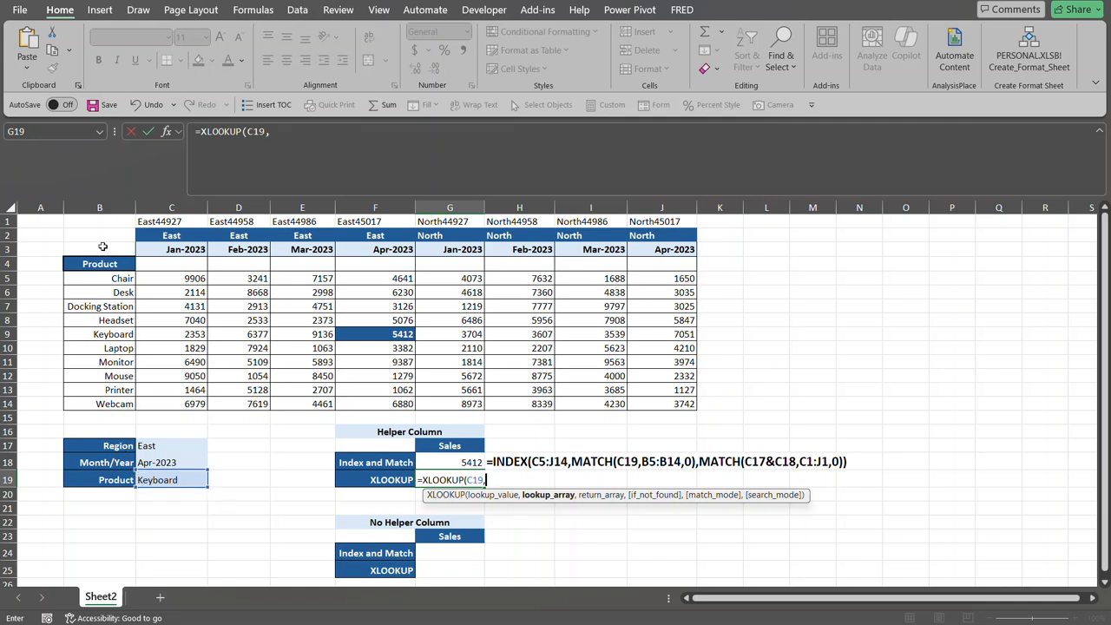
pyautogui.moveTo(121, 279); pyautogui.dragTo(102, 404)
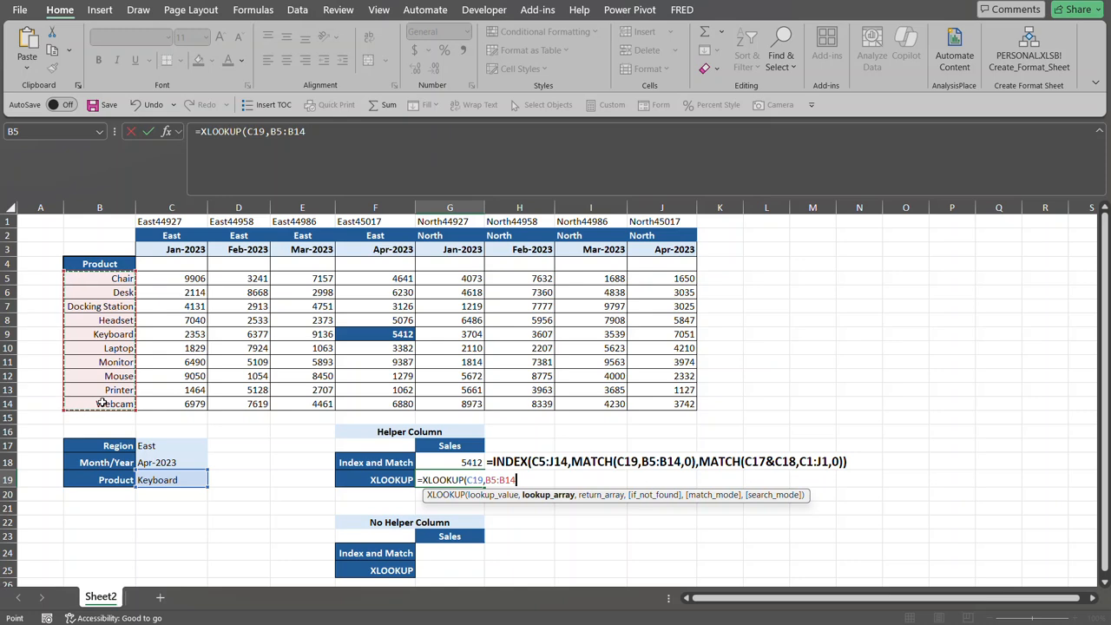
pyautogui.write(',')
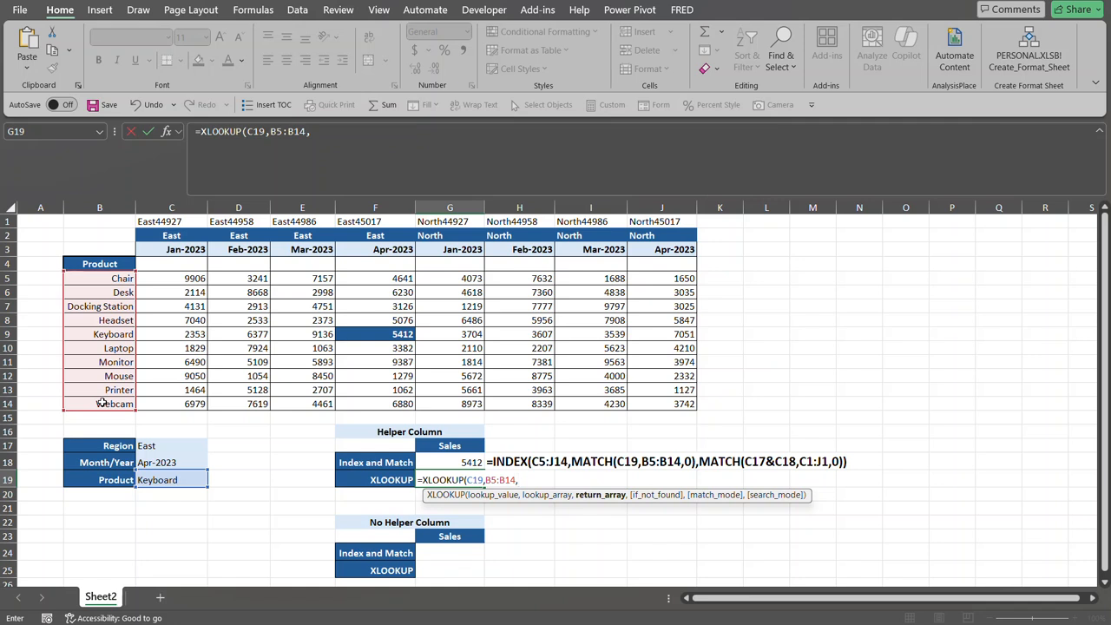
# Step: Nest a second XLOOKUP as the return array, with the combined region and month C17&C18 as its lookup value
pyautogui.write('XL')
pyautogui.press('Tab')
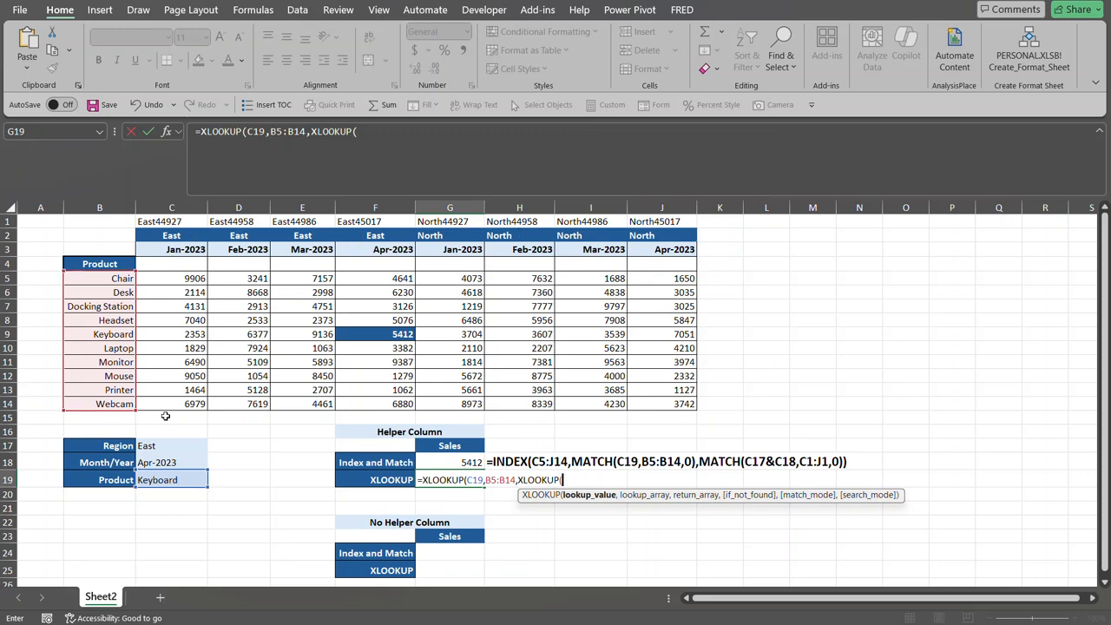
pyautogui.click(165, 446)
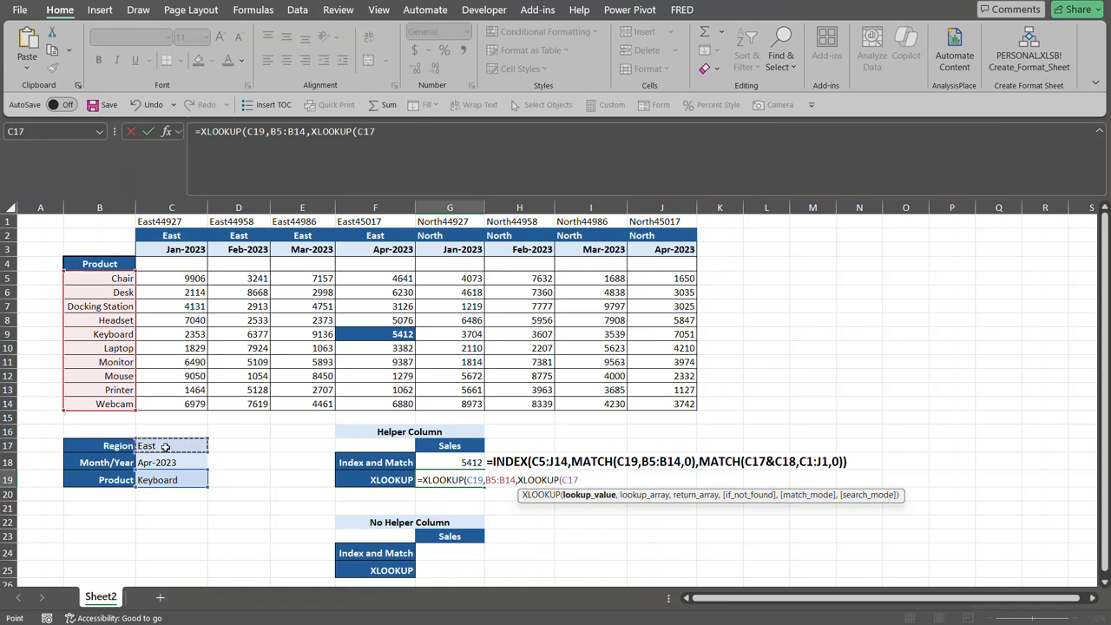
pyautogui.write('&')
pyautogui.click(155, 463)
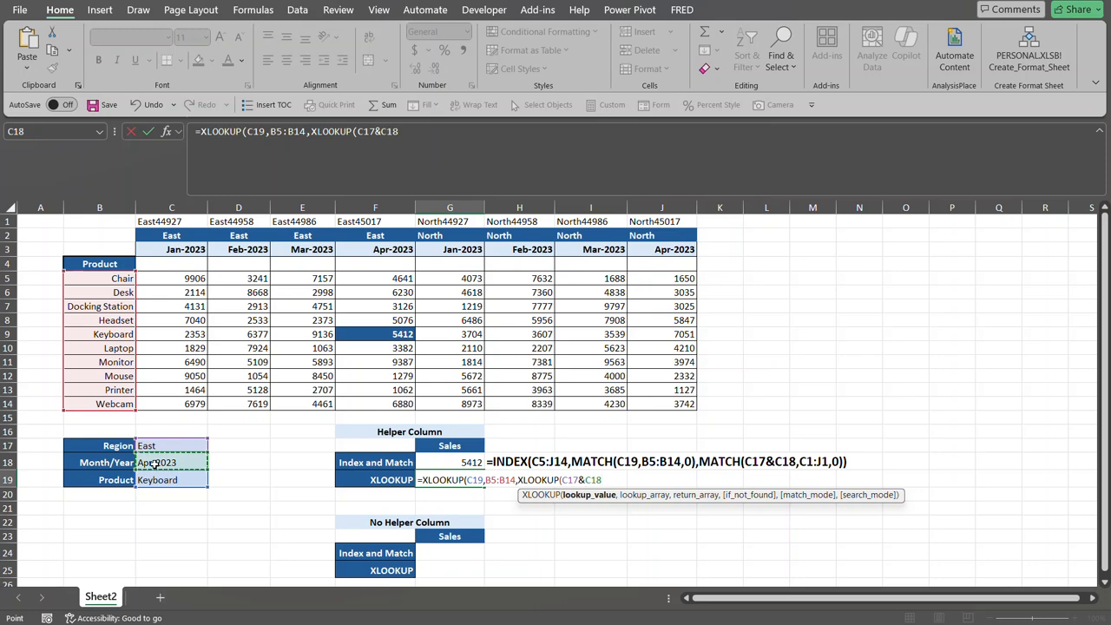
pyautogui.write(',')
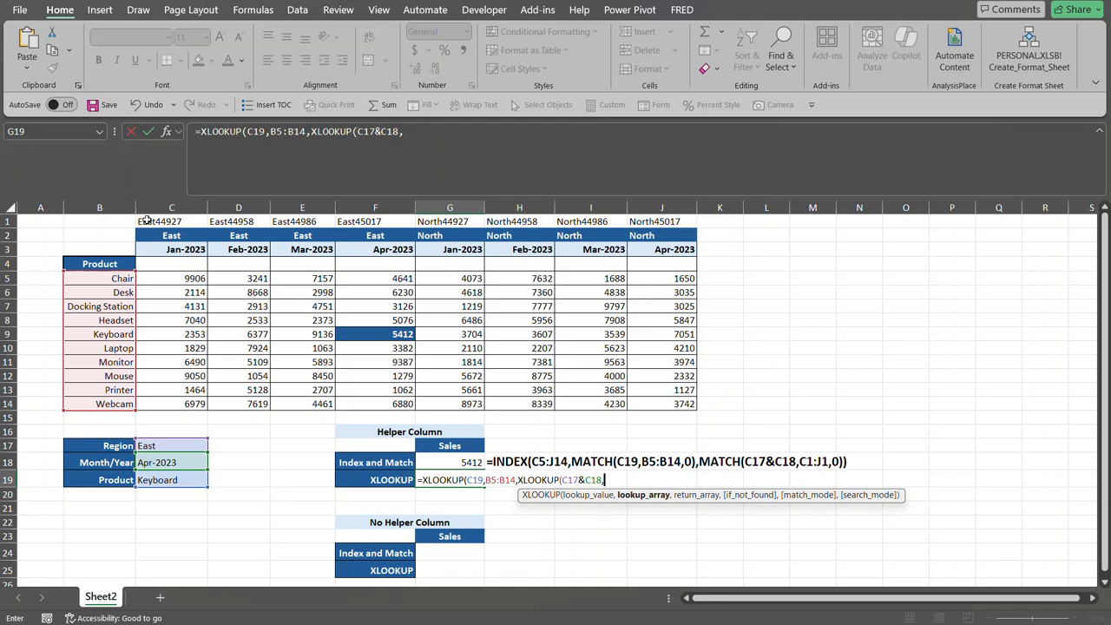
# Step: Complete the nested XLOOKUP with C1:J1 as lookup array and C5:J14 as return array, and enter the formula in G19
pyautogui.moveTo(147, 221); pyautogui.dragTo(536, 224)
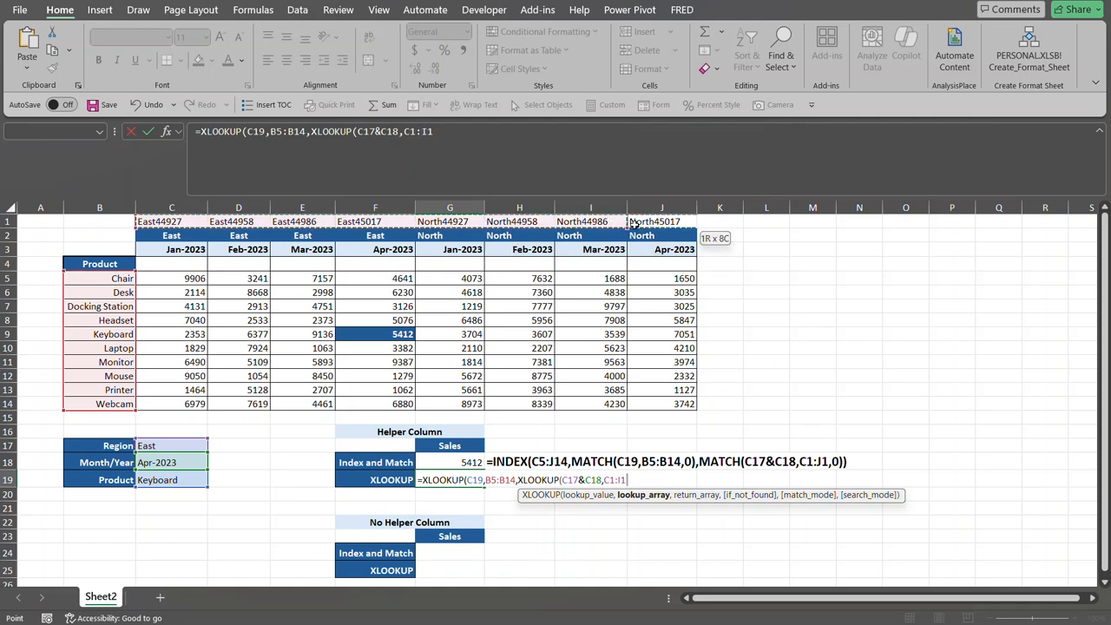
pyautogui.moveTo(659, 224); pyautogui.dragTo(658, 226)
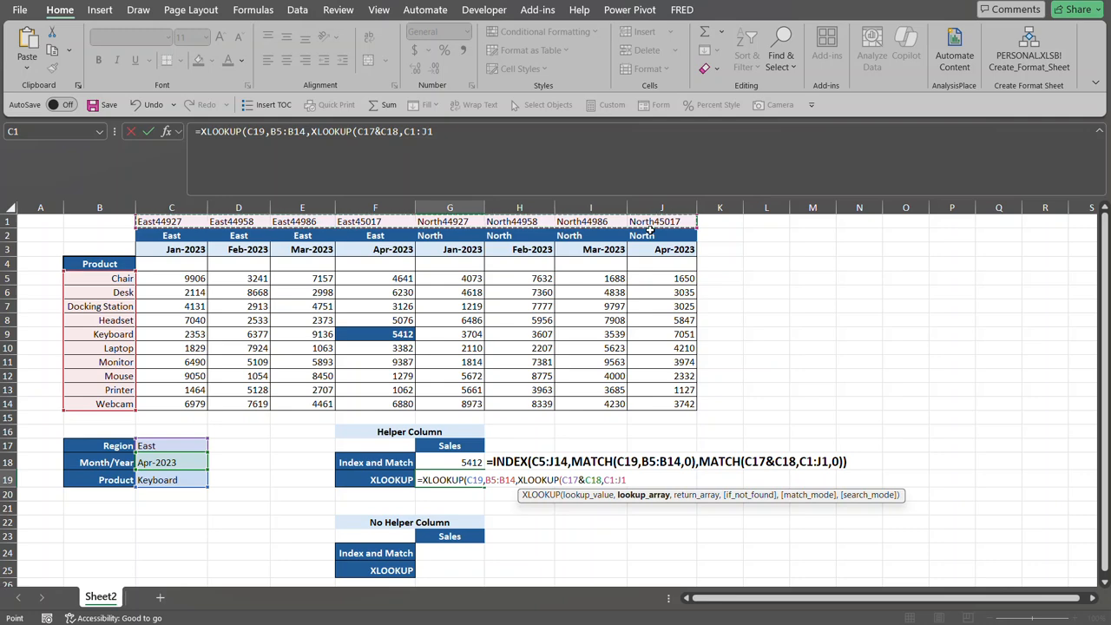
pyautogui.write(',')
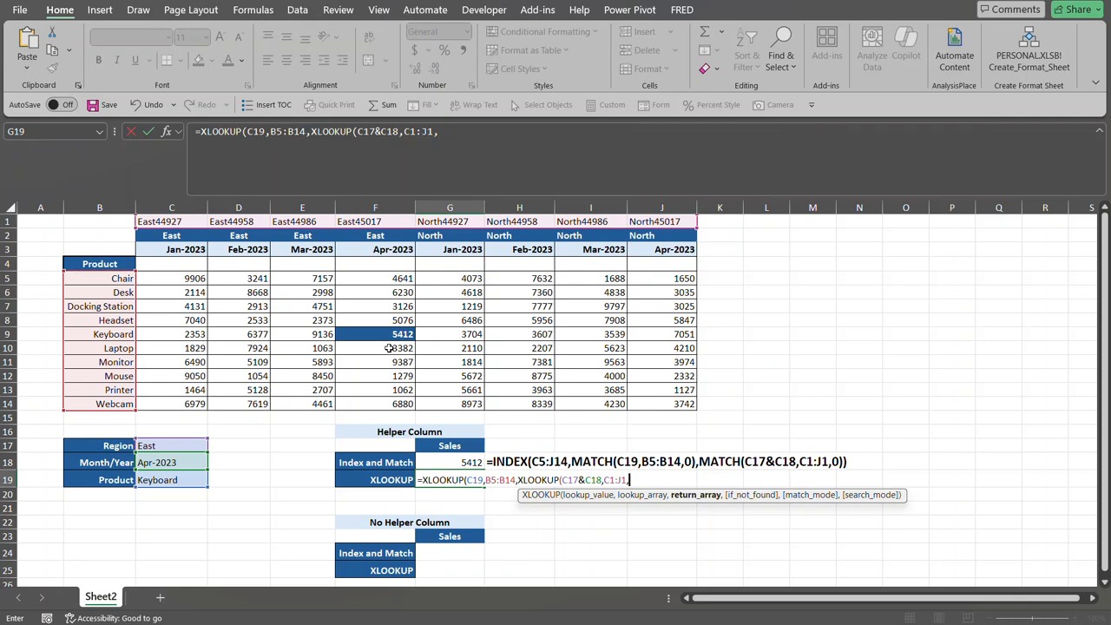
pyautogui.moveTo(168, 277); pyautogui.dragTo(652, 408)
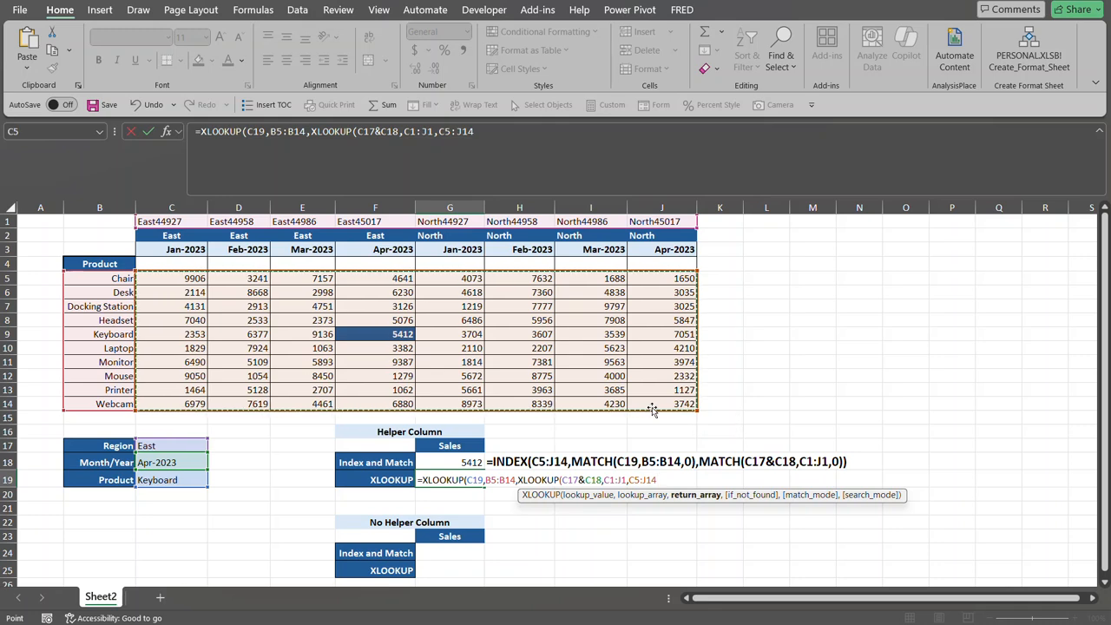
pyautogui.write('))')
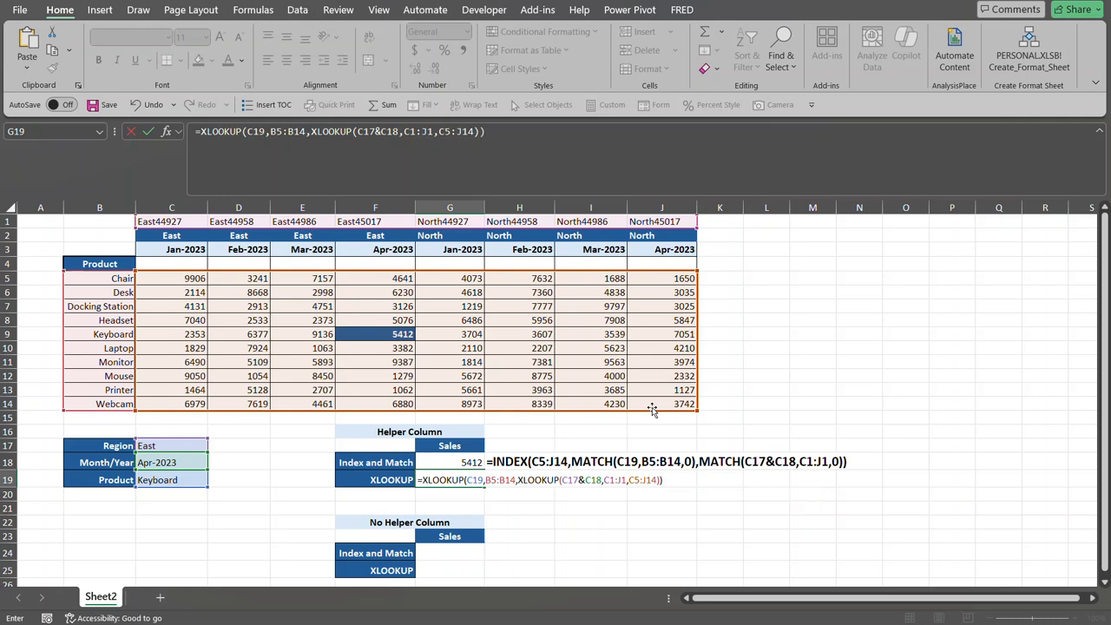
pyautogui.press('Return')
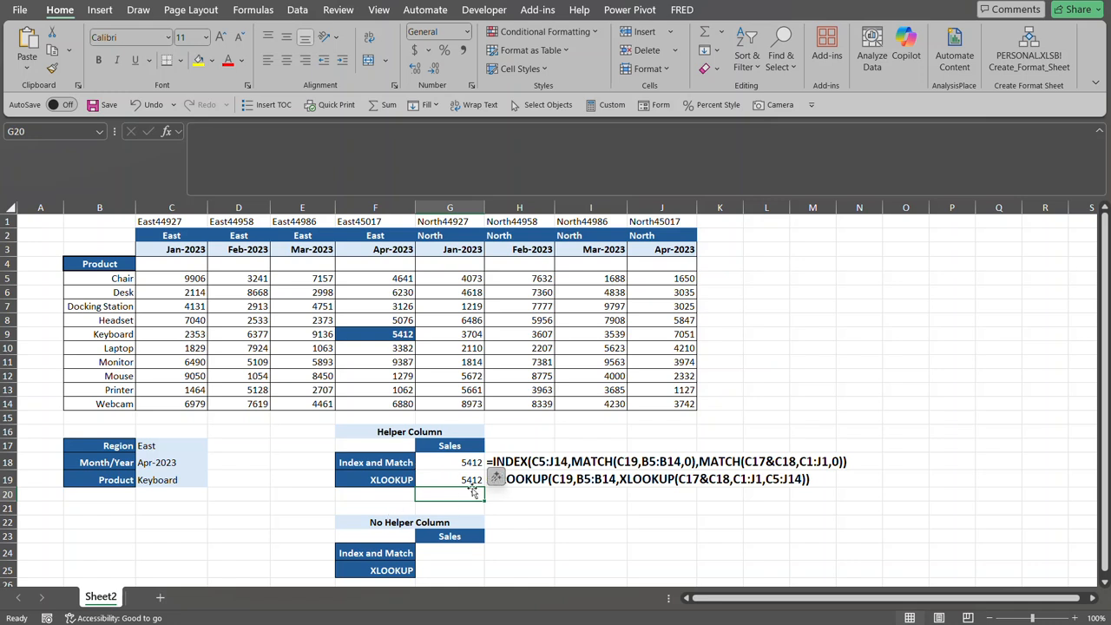
# Step: Set the Region in C17 to North and the Product in C19 to Monitor to test both lookup formulas
pyautogui.click(184, 445)
pyautogui.click(214, 445)
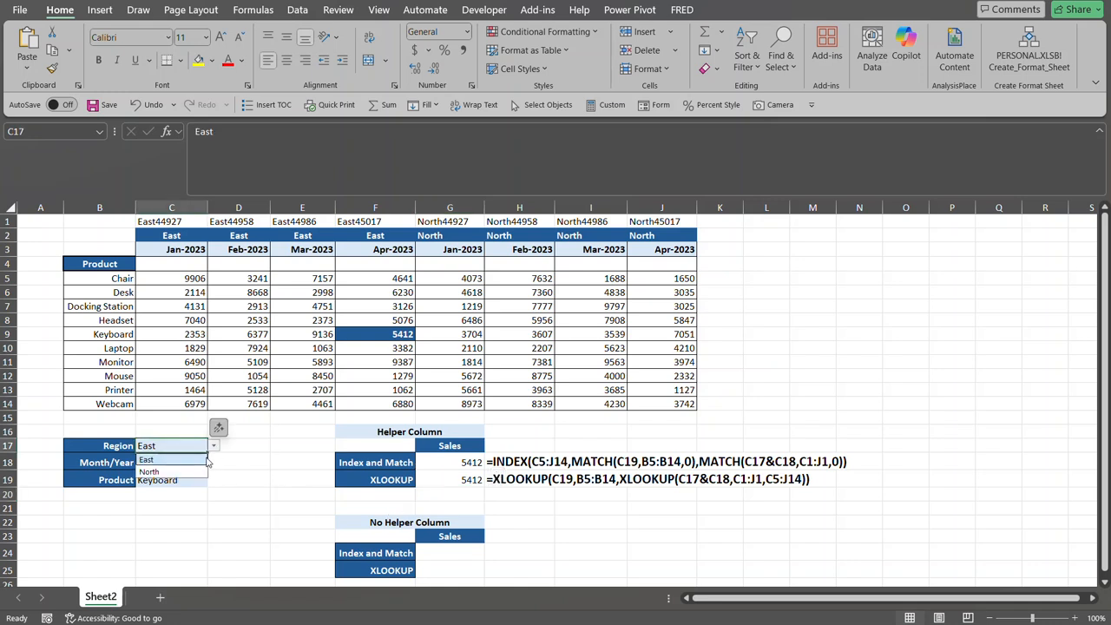
pyautogui.click(199, 472)
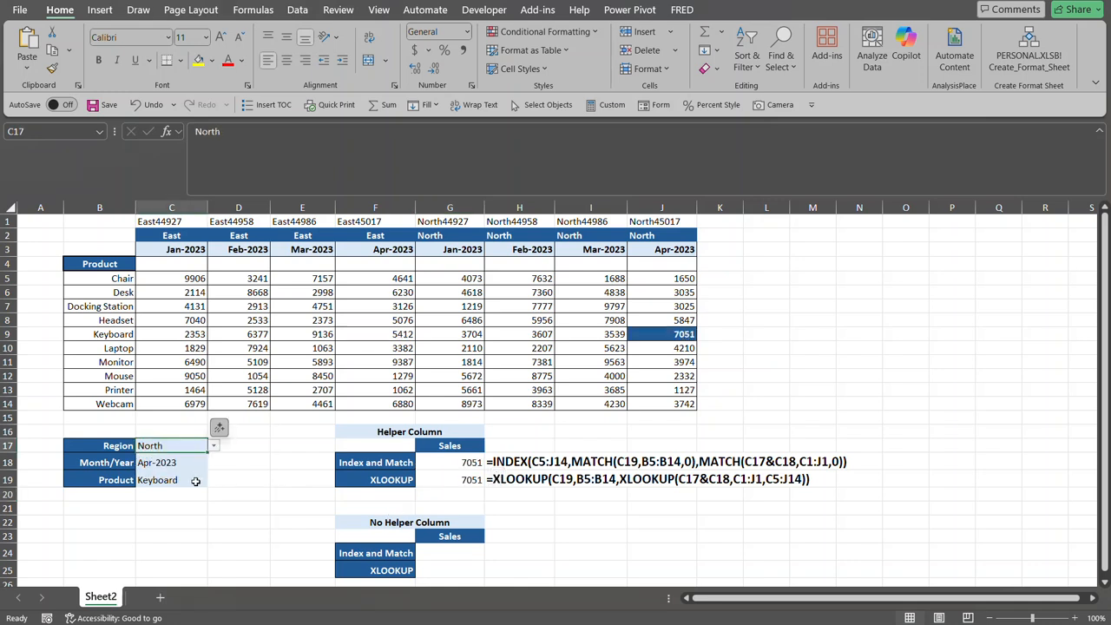
pyautogui.click(202, 481)
pyautogui.click(214, 485)
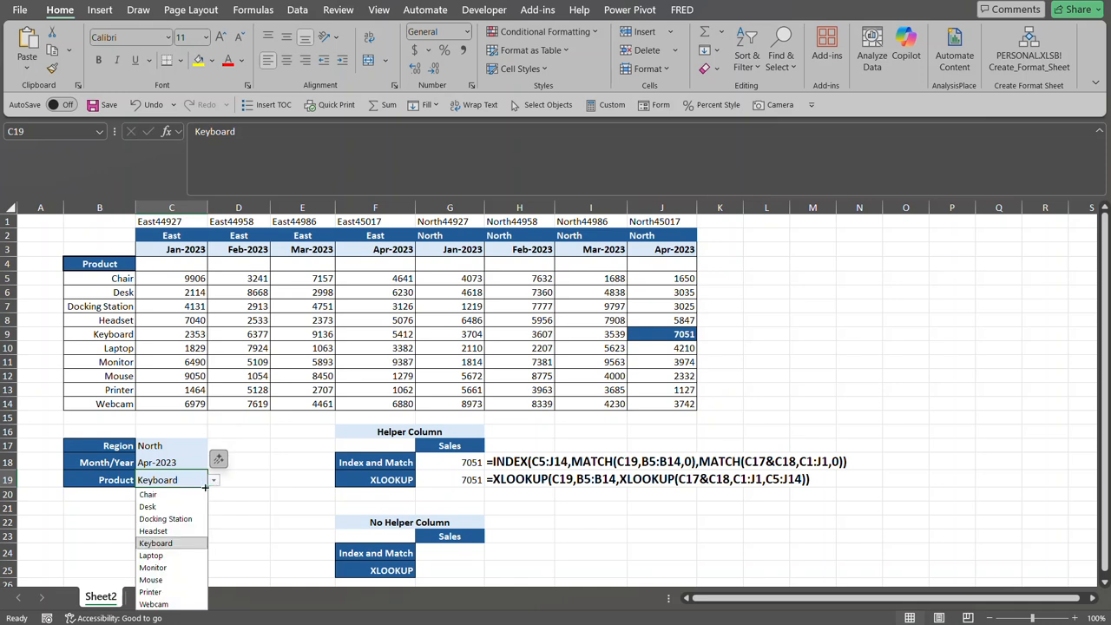
pyautogui.click(169, 570)
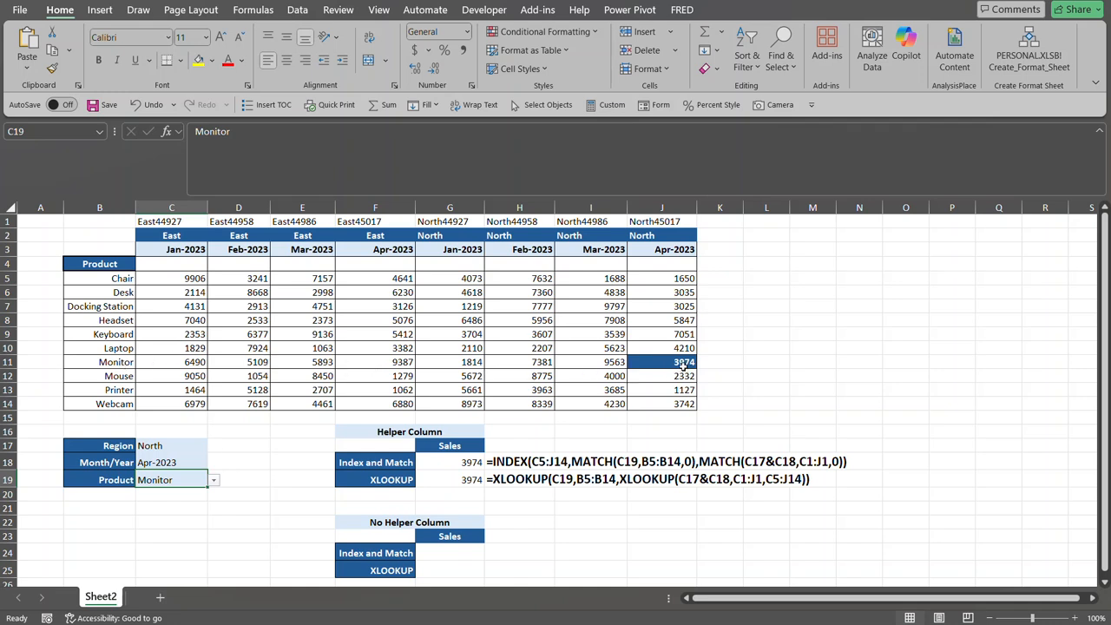
# Step: Copy the row argument MATCH(C19,B5:B14,0) from the INDEX formula in G18 and enter it as a separate formula in M5
pyautogui.click(543, 459)
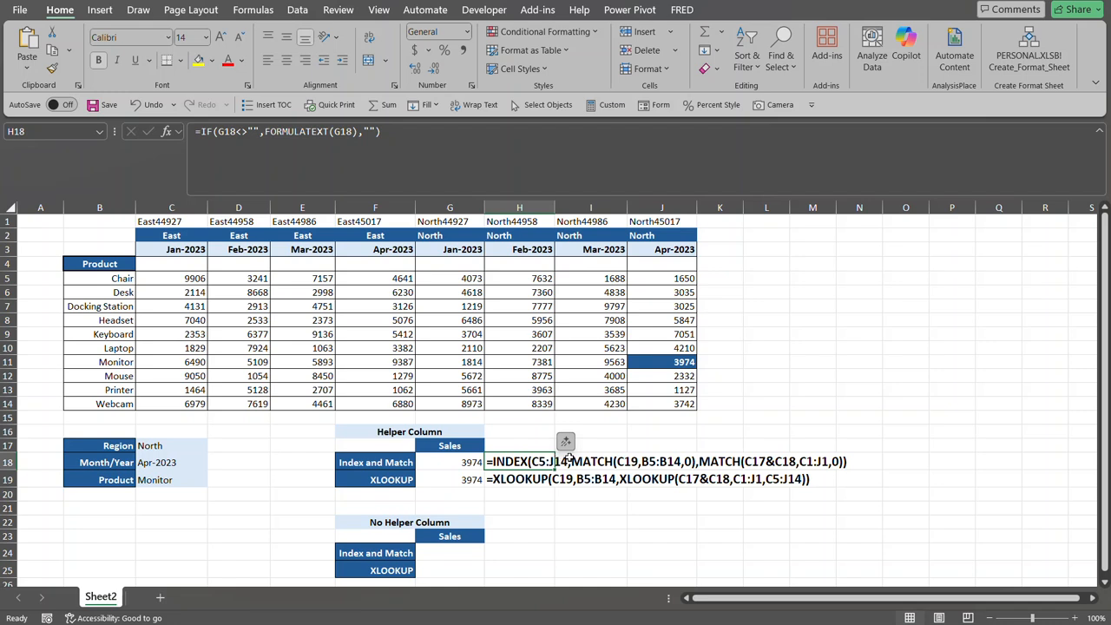
pyautogui.click(604, 481)
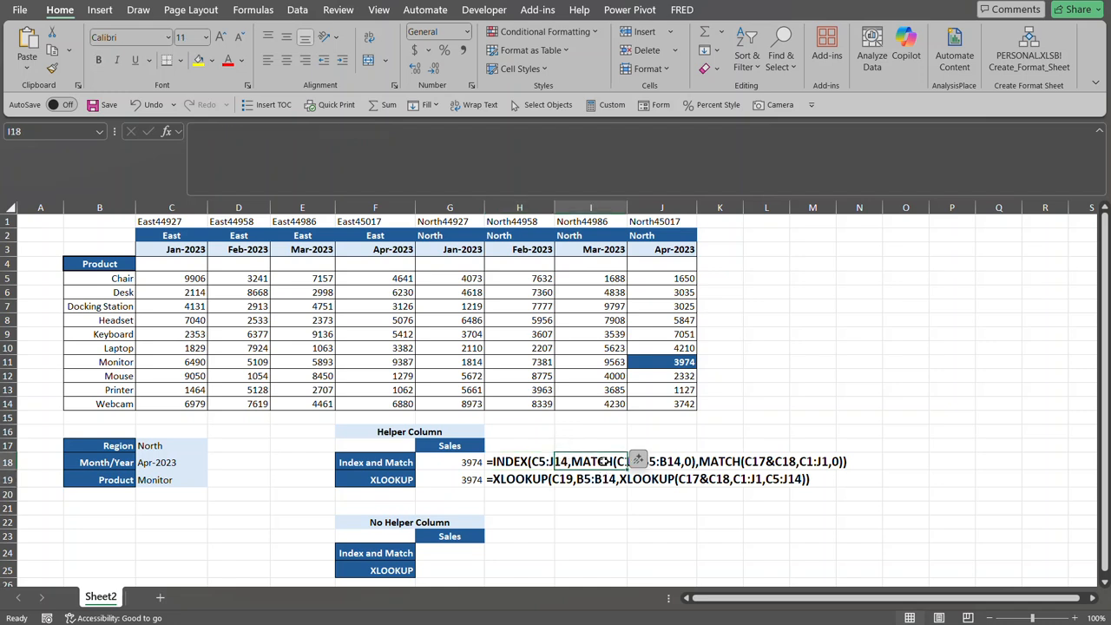
pyautogui.click(457, 462)
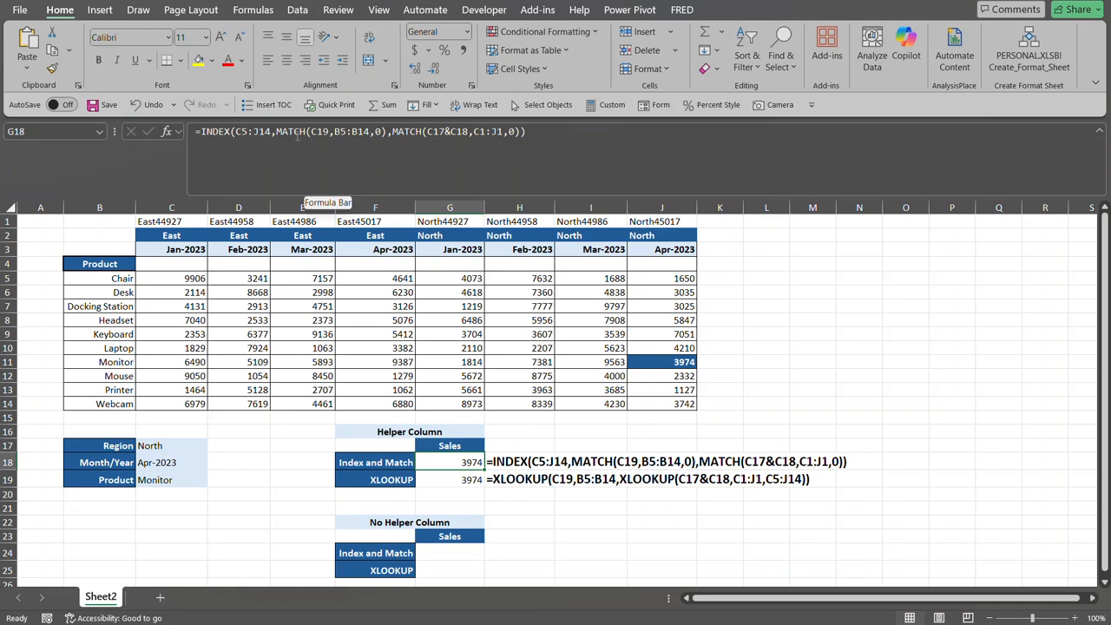
pyautogui.moveTo(276, 131); pyautogui.dragTo(388, 131)
pyautogui.hotkey('ctrl', 'c')
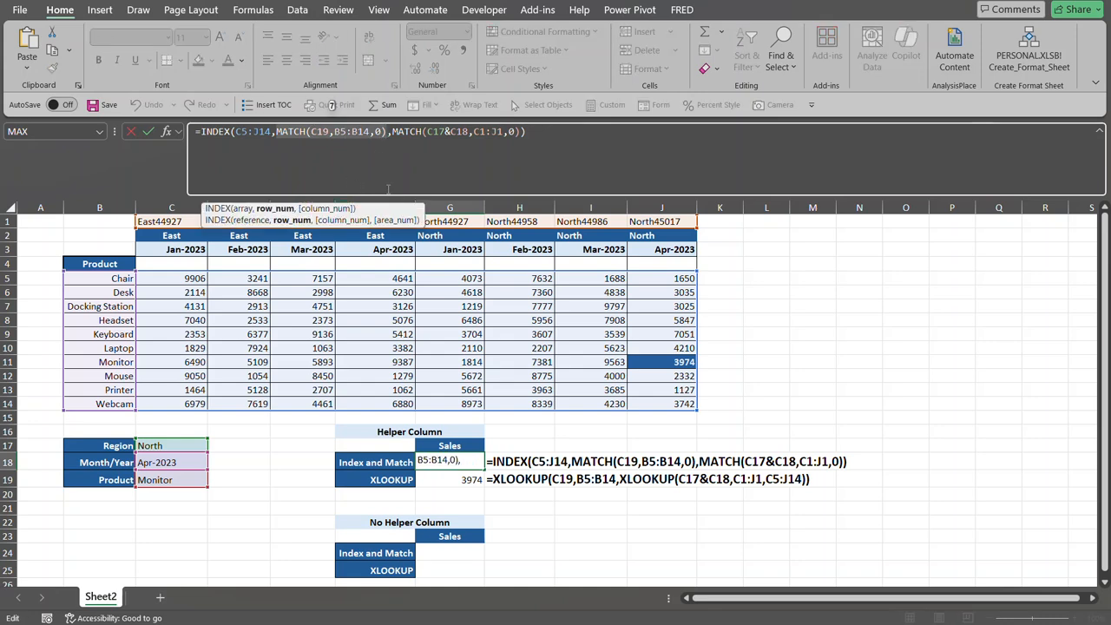
pyautogui.press('Escape')
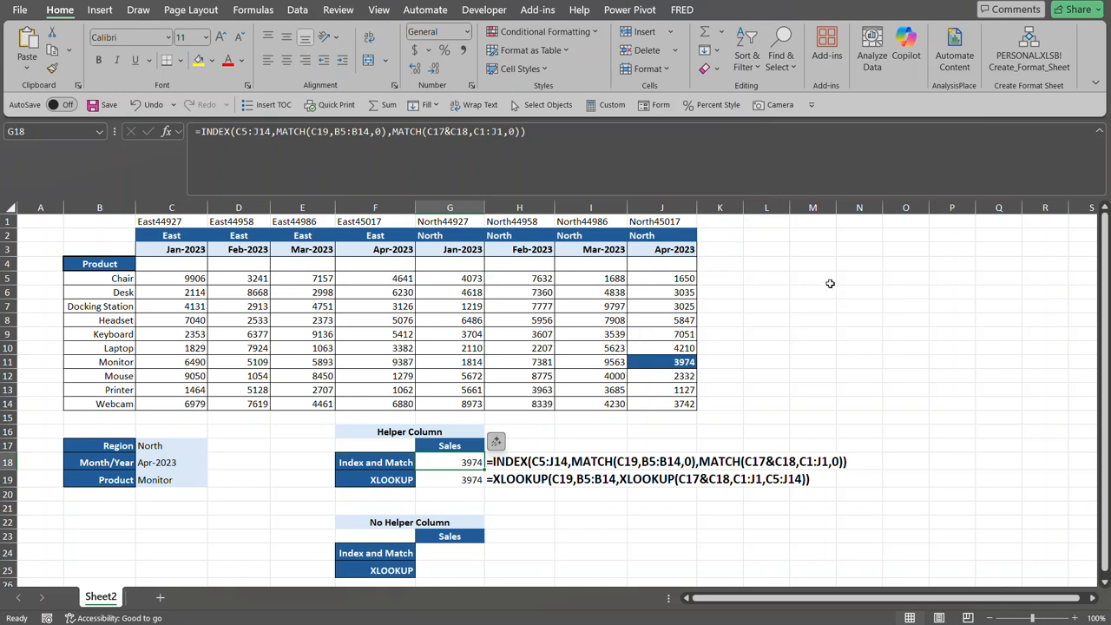
pyautogui.click(810, 280)
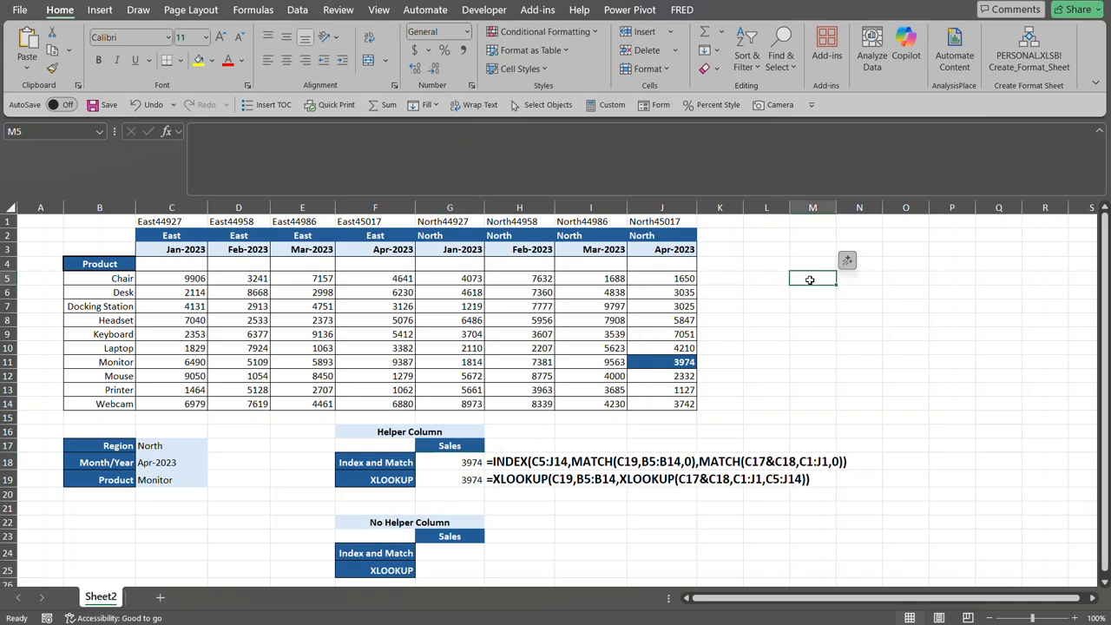
pyautogui.write('=')
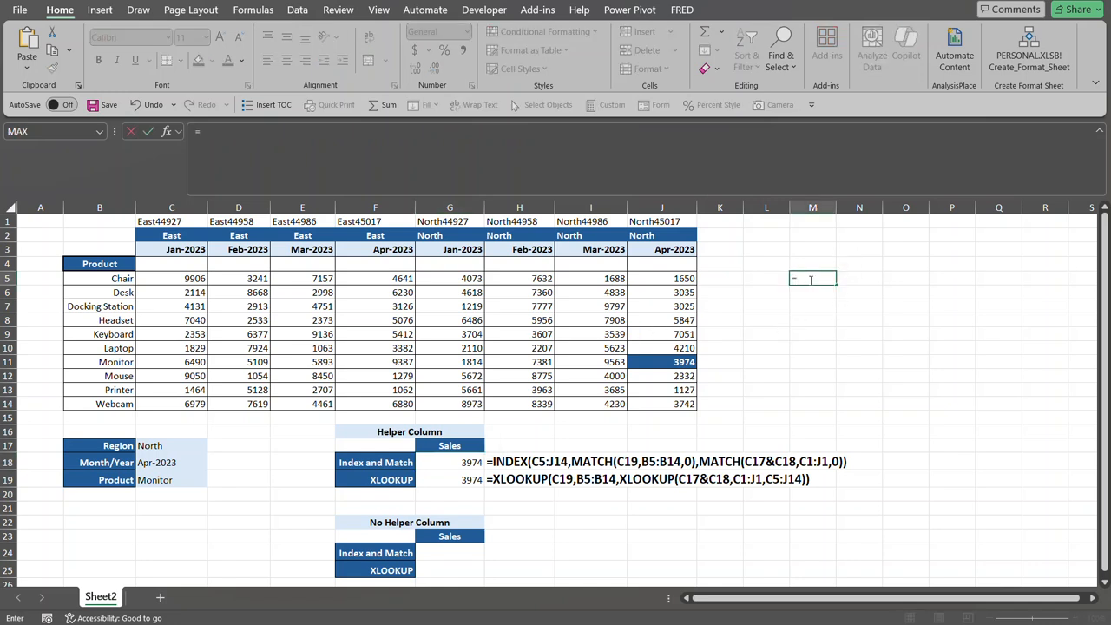
pyautogui.hotkey('ctrl', 'v')
pyautogui.press('Return')
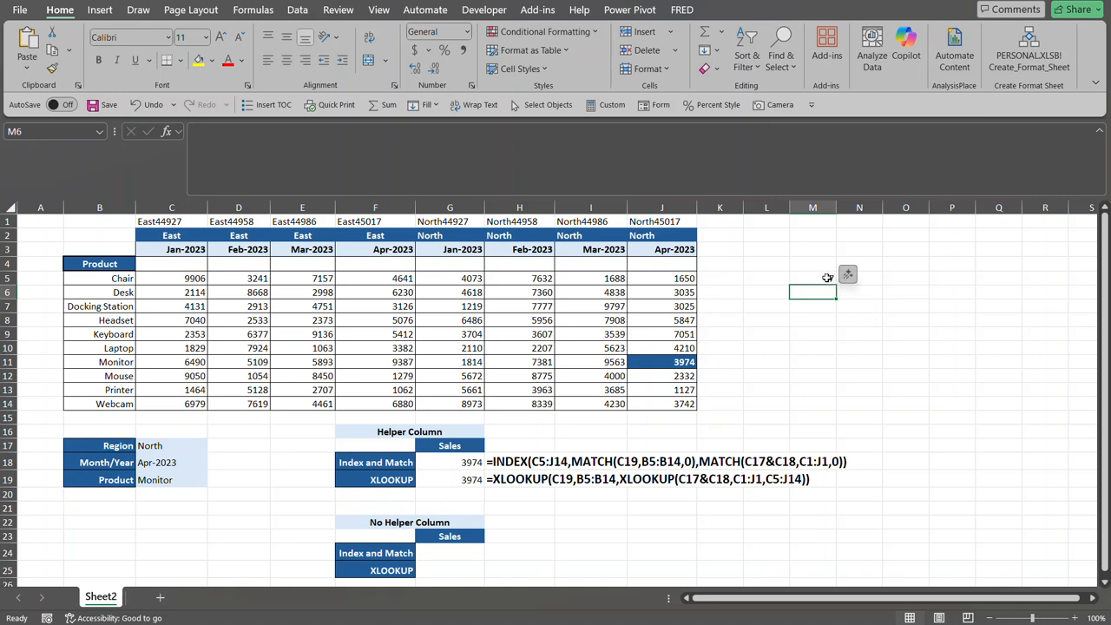
# Step: Check the row position in M5 by counting down the product list from Chair in B5 to Monitor in B11
pyautogui.click(427, 464)
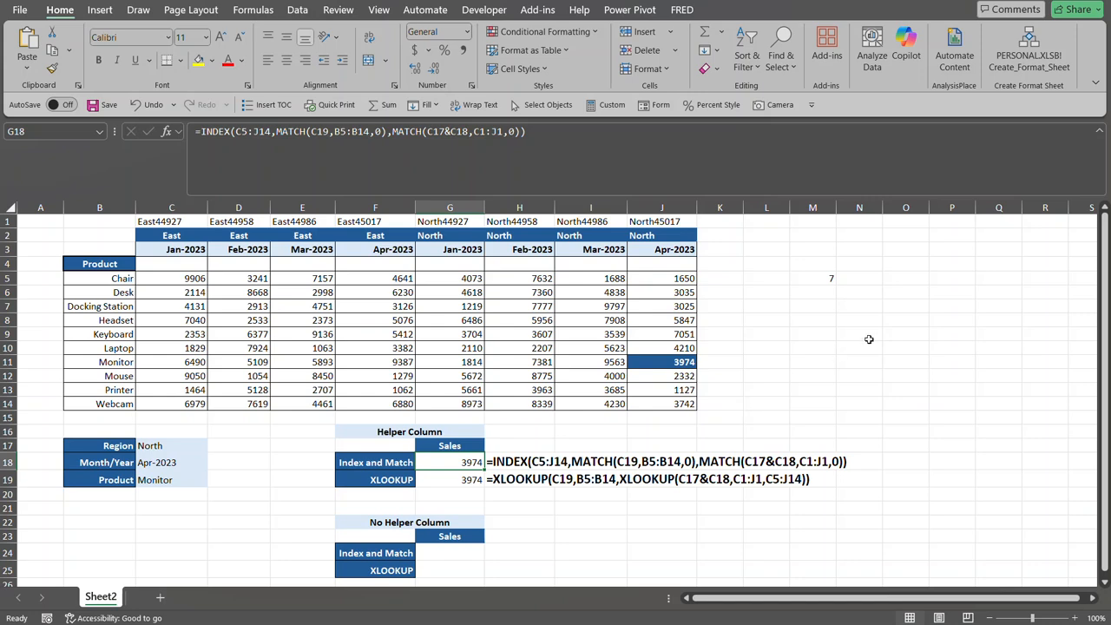
pyautogui.click(812, 279)
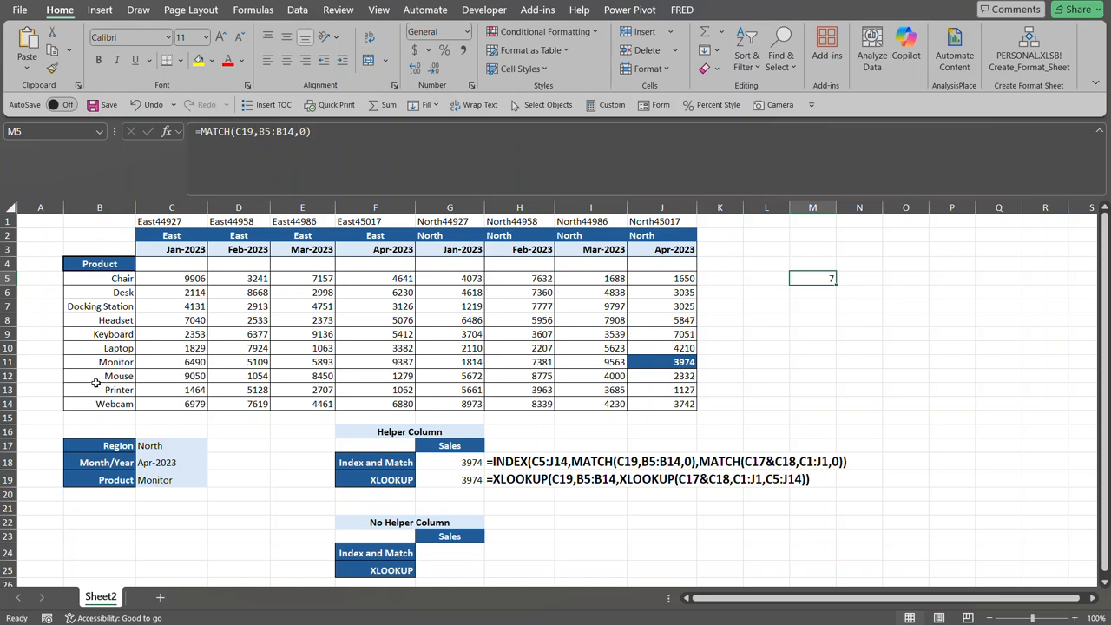
pyautogui.click(121, 277)
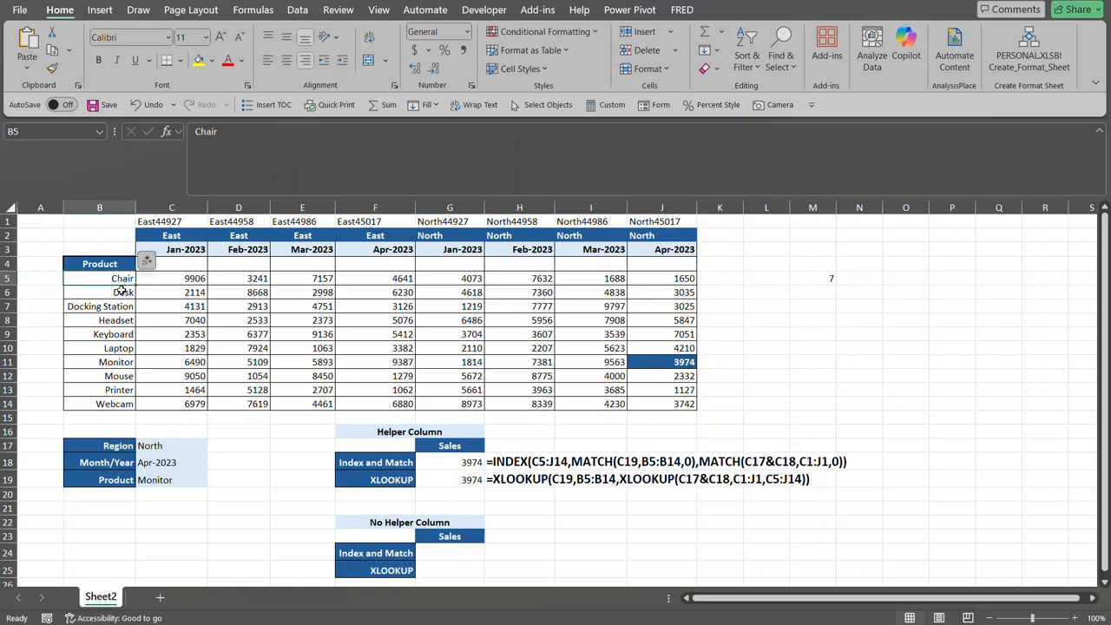
pyautogui.press('Down')
pyautogui.press('Down')
pyautogui.press('Down')
pyautogui.press('Down')
pyautogui.press('Down')
pyautogui.press('Down')
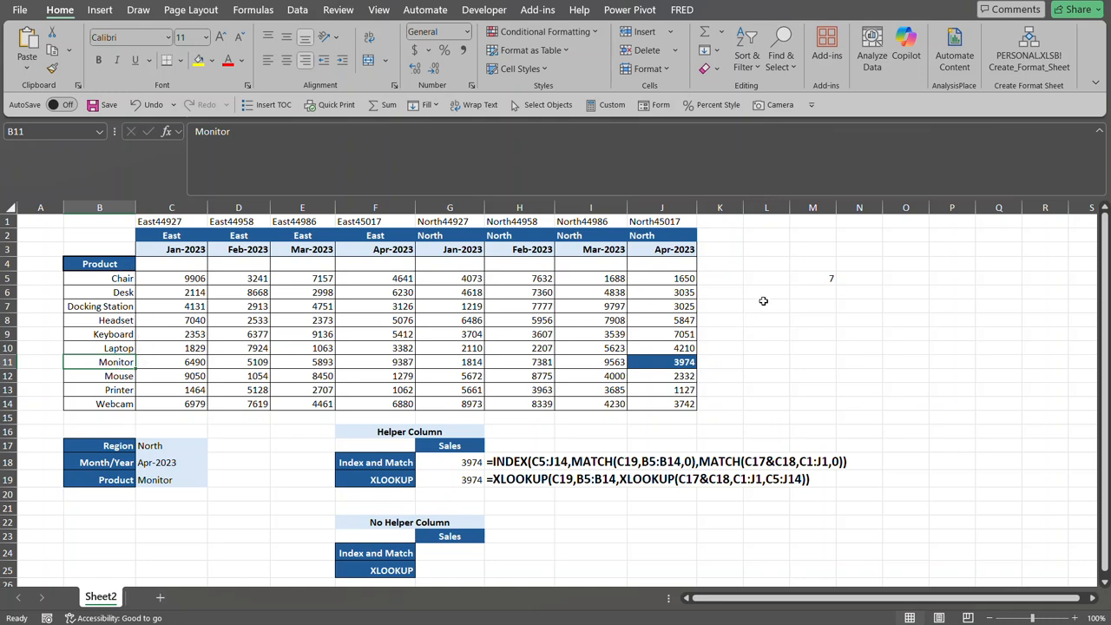
pyautogui.click(822, 284)
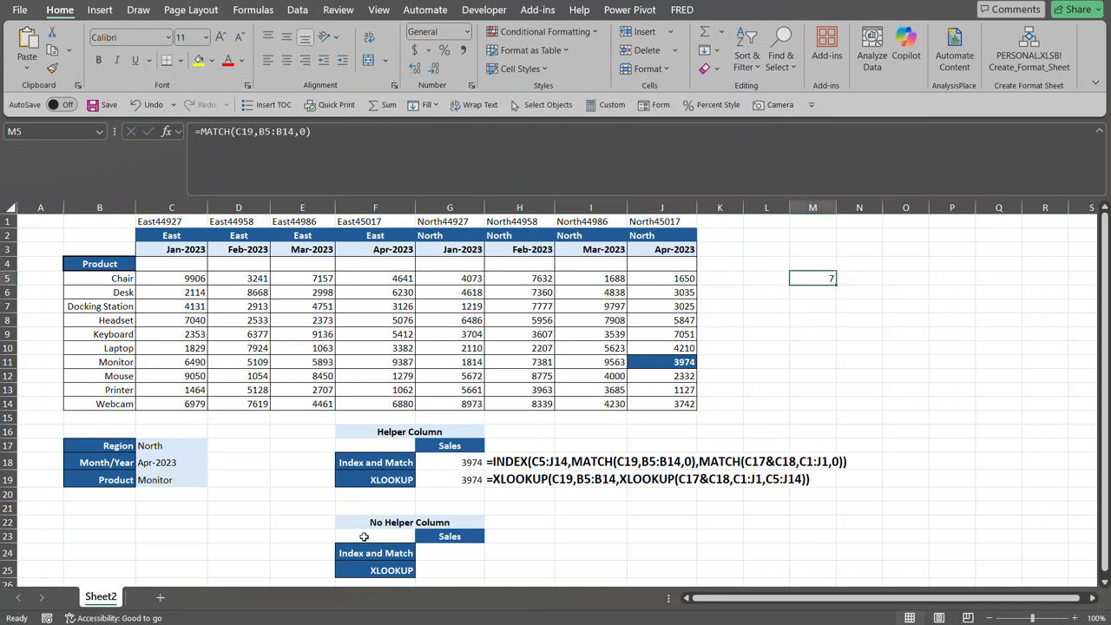
# Step: Copy the column argument MATCH(C17&C18,C1:J1,0) from the INDEX formula in G18 and enter it as a separate formula in M6
pyautogui.click(473, 466)
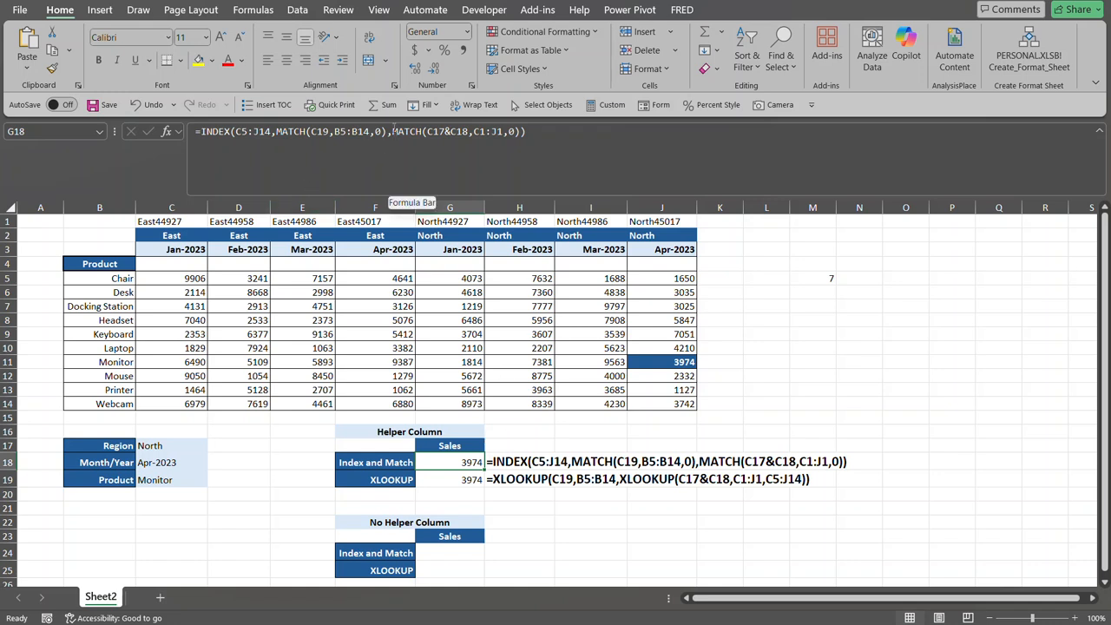
pyautogui.moveTo(393, 131); pyautogui.dragTo(523, 131)
pyautogui.hotkey('ctrl', 'c')
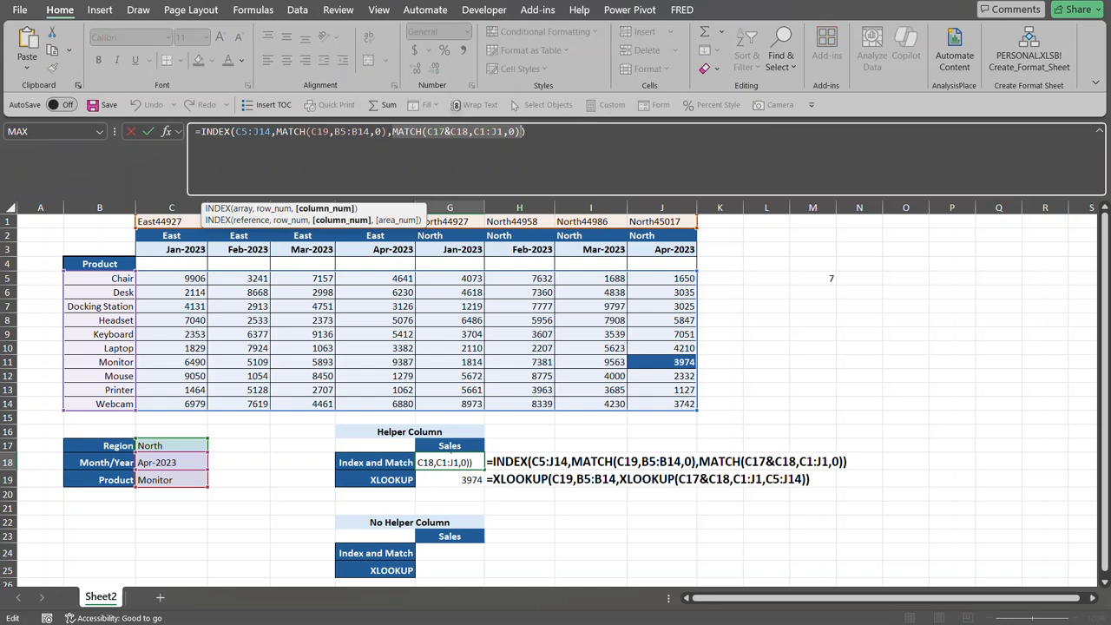
pyautogui.press('Escape')
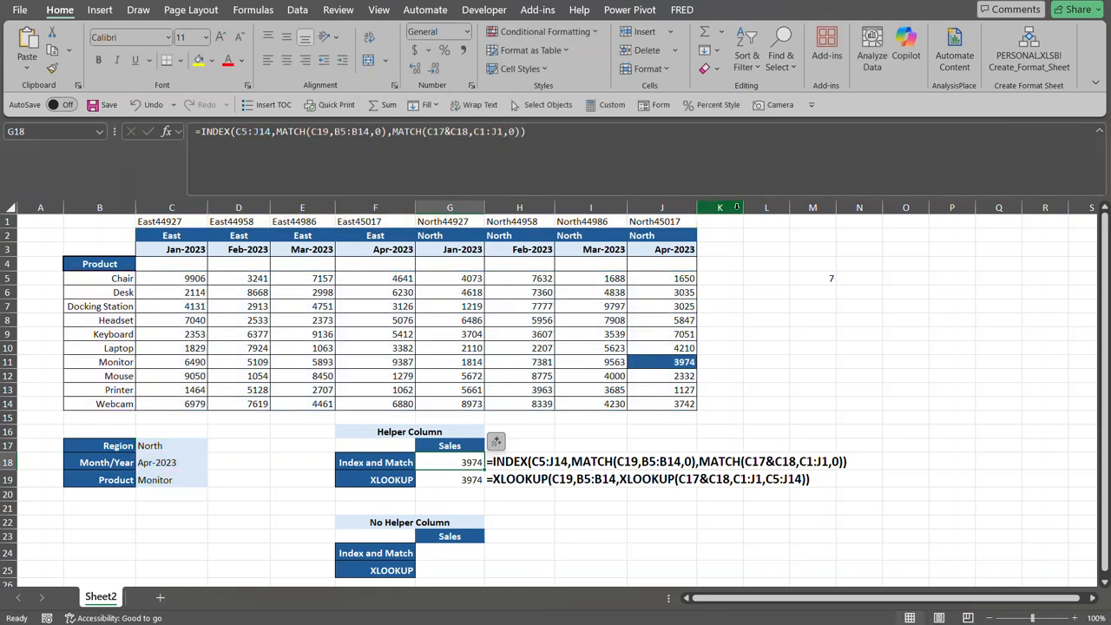
pyautogui.click(791, 293)
pyautogui.write('=')
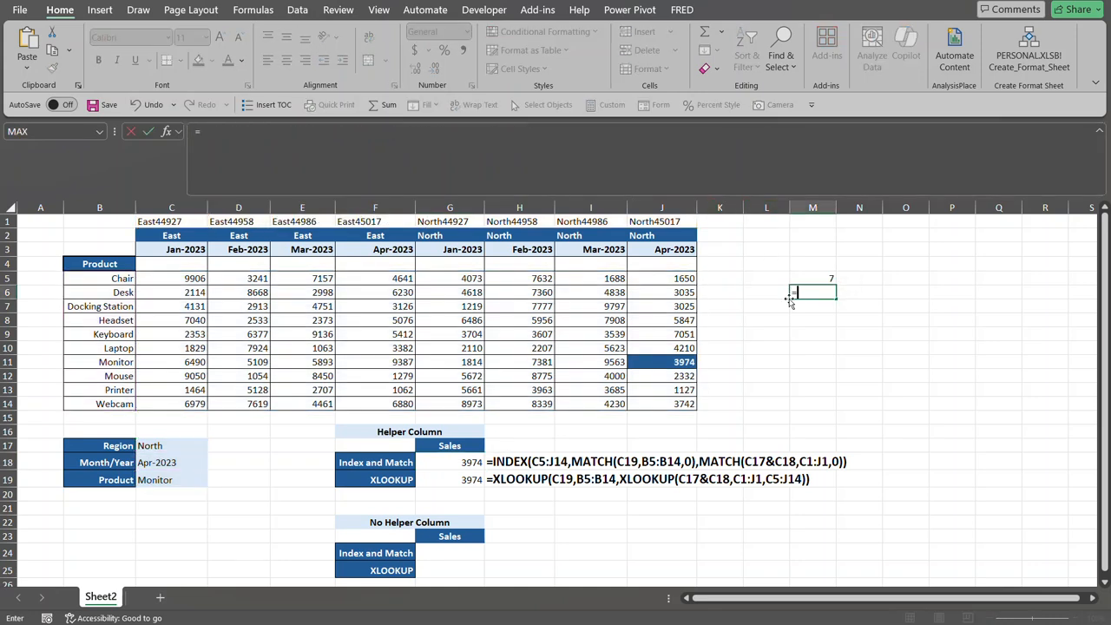
pyautogui.hotkey('ctrl', 'v')
pyautogui.press('Return')
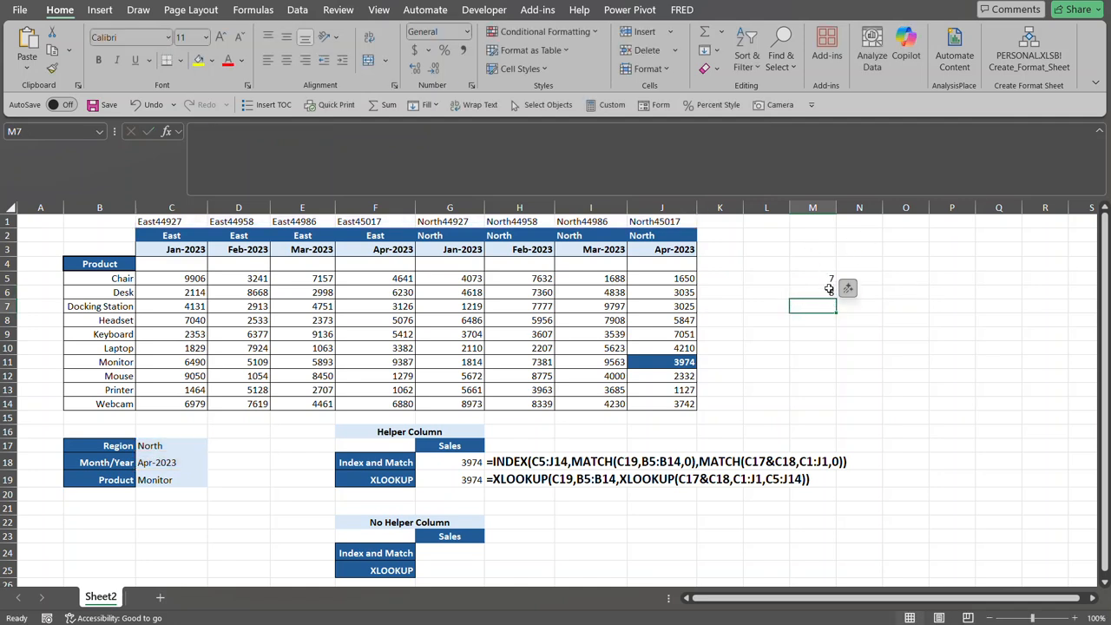
# Step: Inspect the MATCH arguments in M6 and preview the evaluated lookup value C17&C18, leaving the formula unedited
pyautogui.click(829, 291)
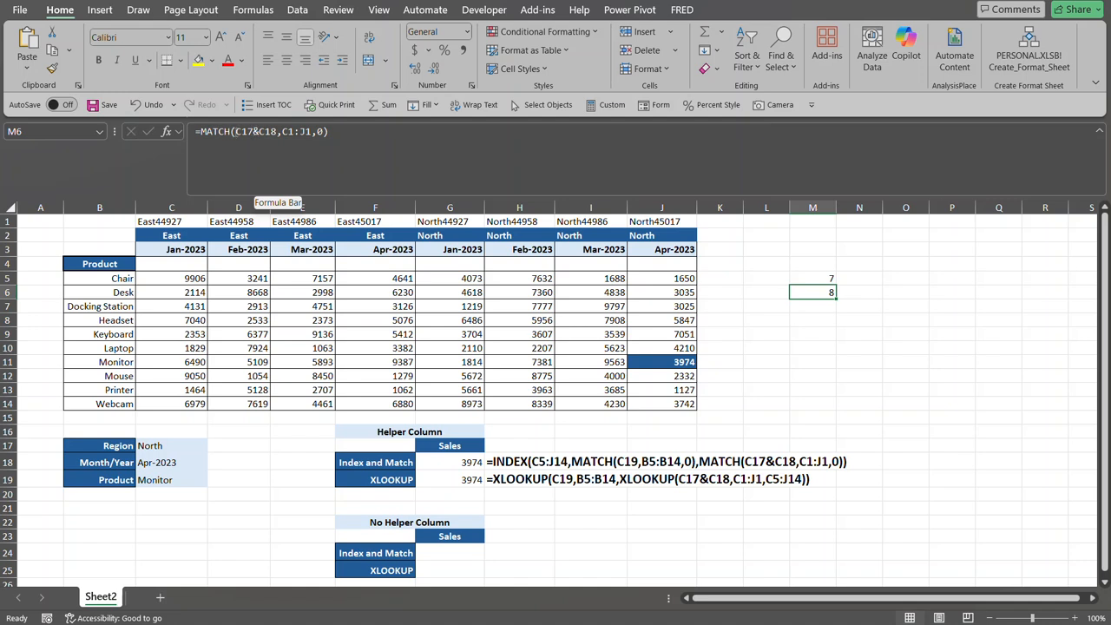
pyautogui.moveTo(235, 131); pyautogui.dragTo(280, 131)
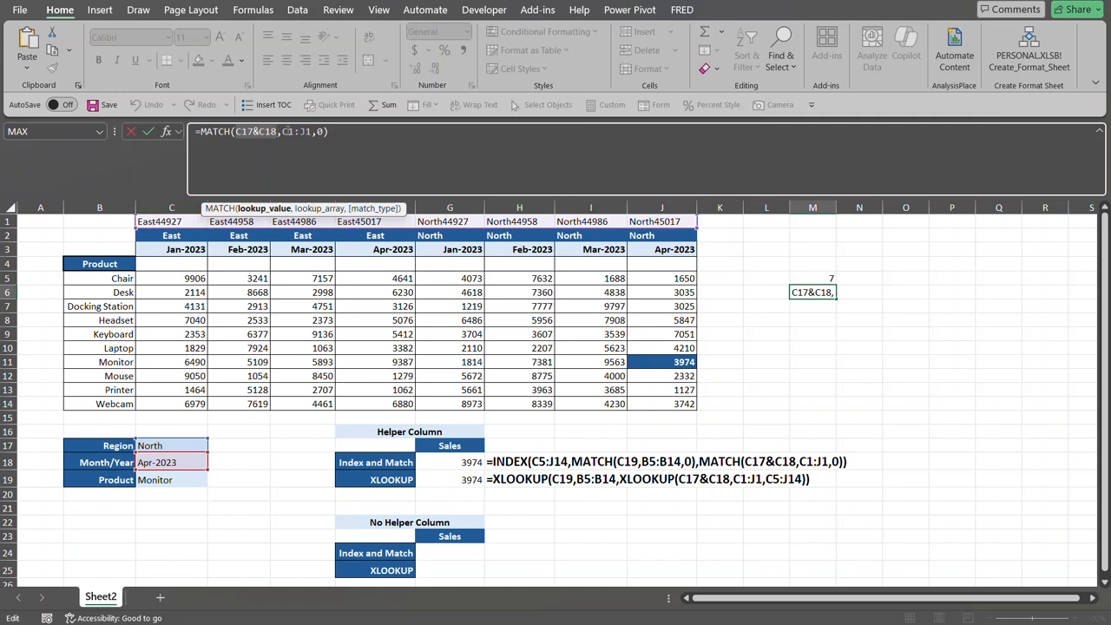
pyautogui.moveTo(283, 132); pyautogui.dragTo(311, 132)
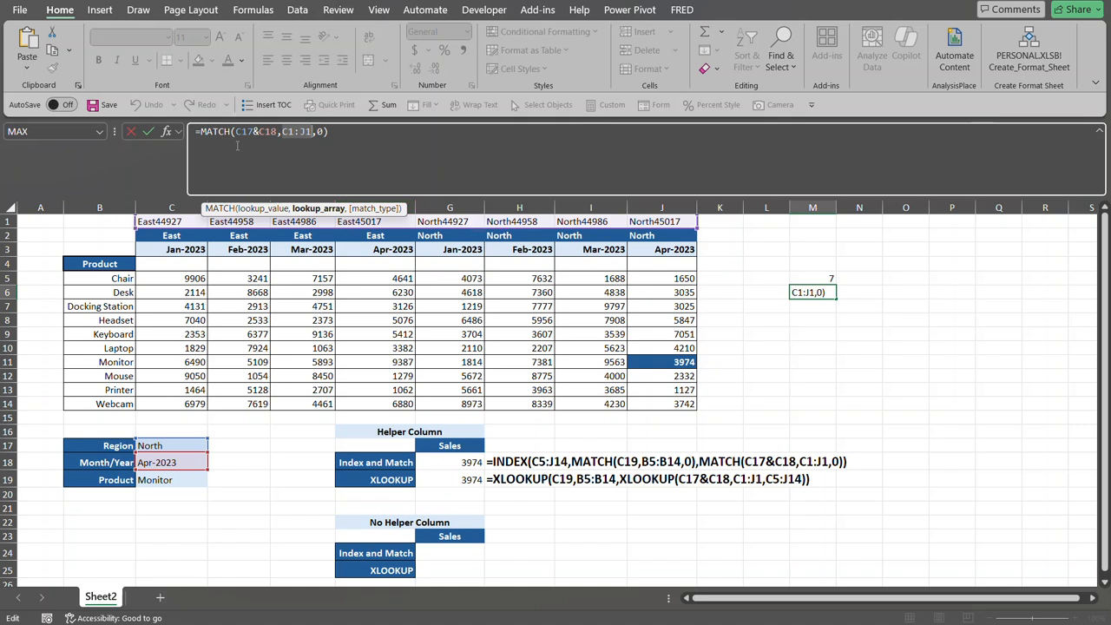
pyautogui.moveTo(236, 131); pyautogui.dragTo(278, 131)
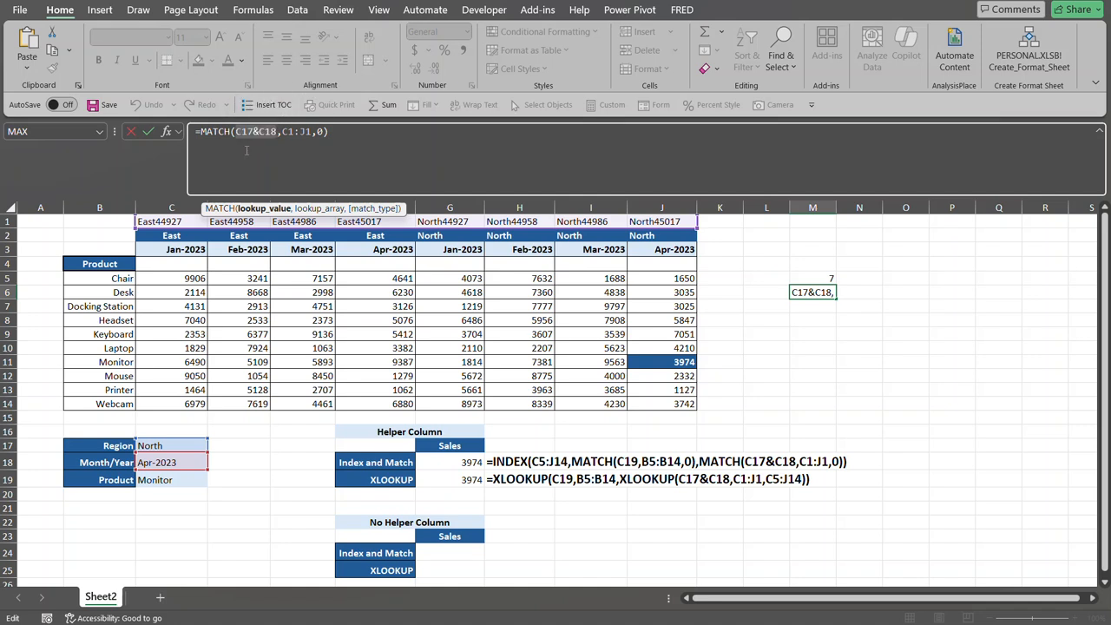
pyautogui.press('F9')
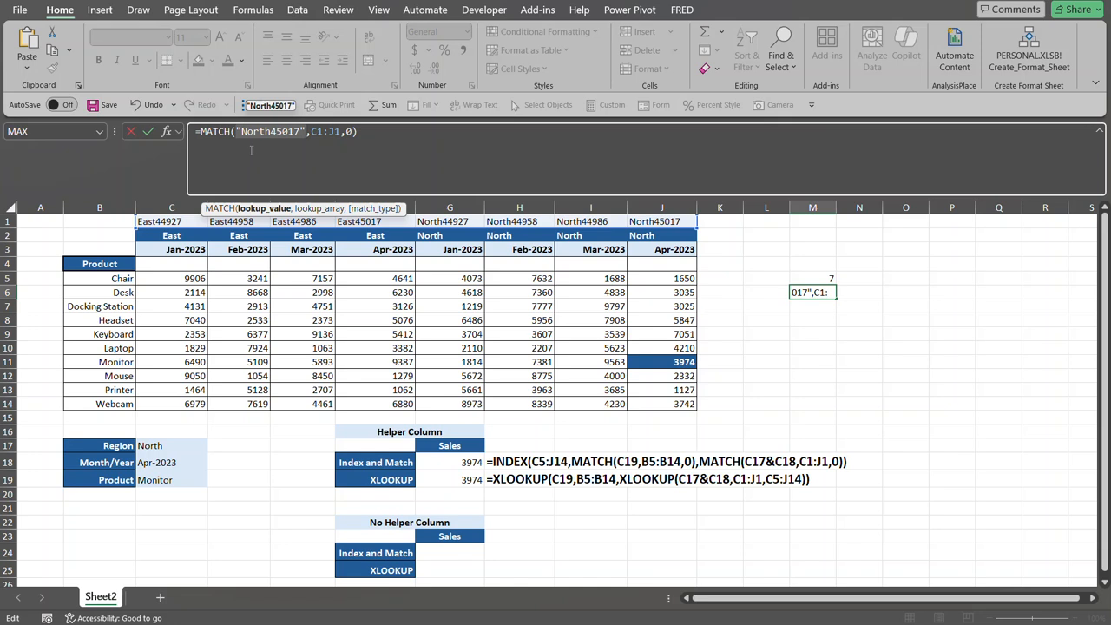
pyautogui.press('Escape')
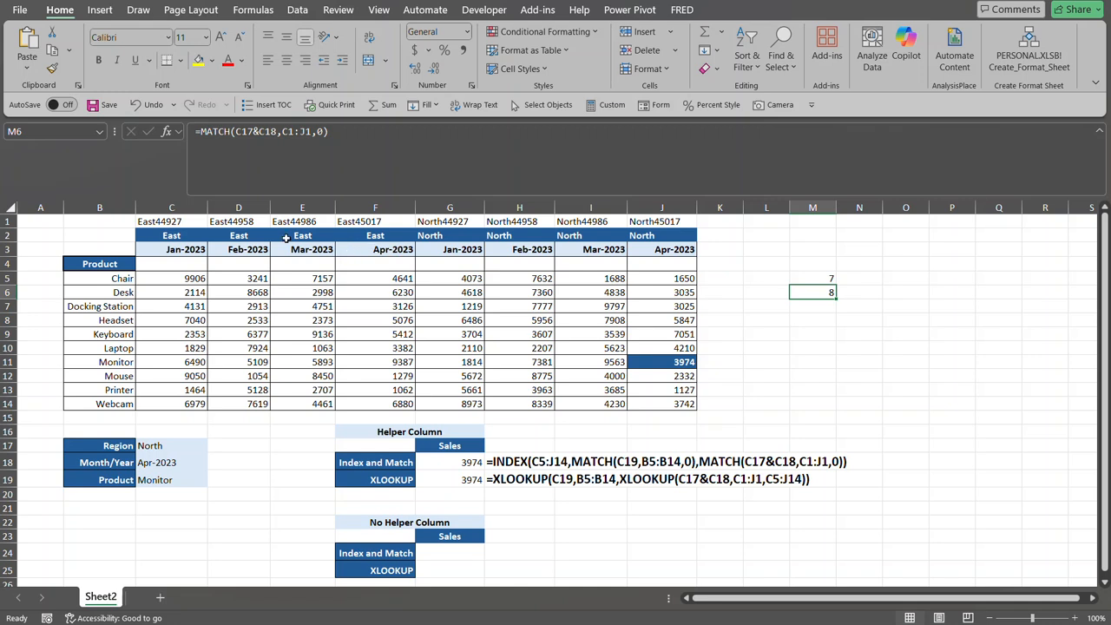
# Step: Check the column position by counting across the helper row from C1 to J1, and compare both positions with the INDEX formula in G18
pyautogui.click(177, 221)
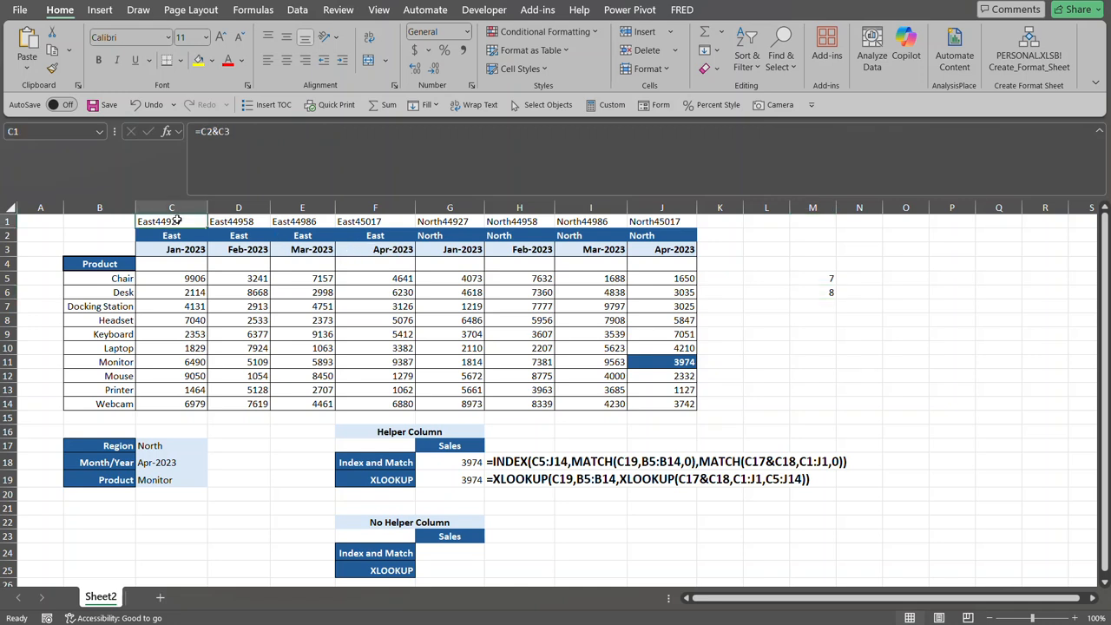
pyautogui.press('Right')
pyautogui.press('Right')
pyautogui.press('Right')
pyautogui.press('Right')
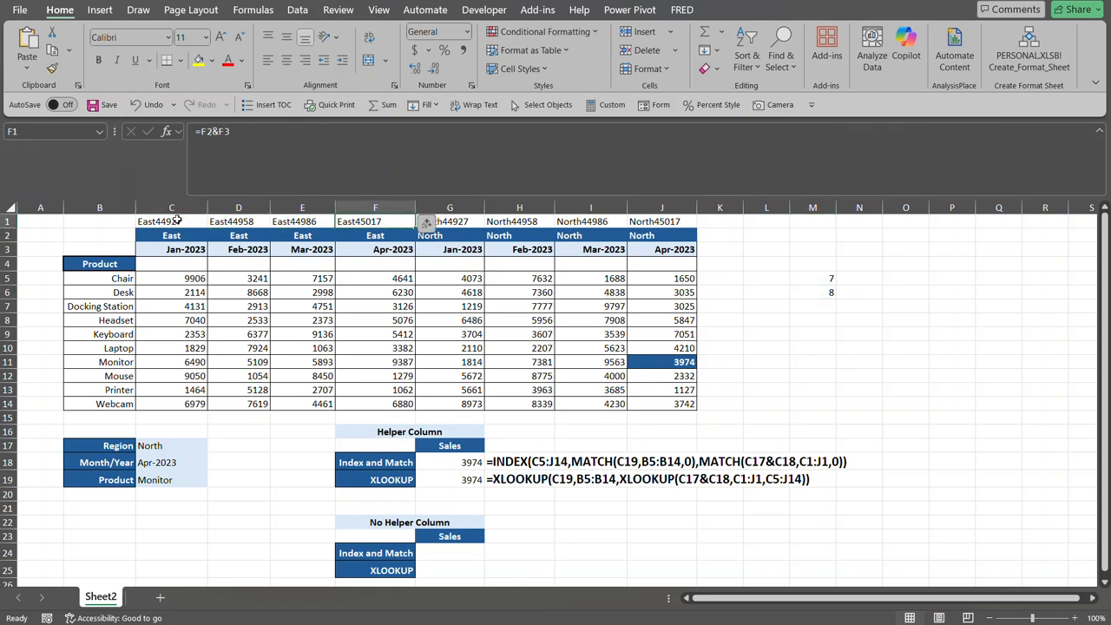
pyautogui.press('Right')
pyautogui.press('Right')
pyautogui.press('Right')
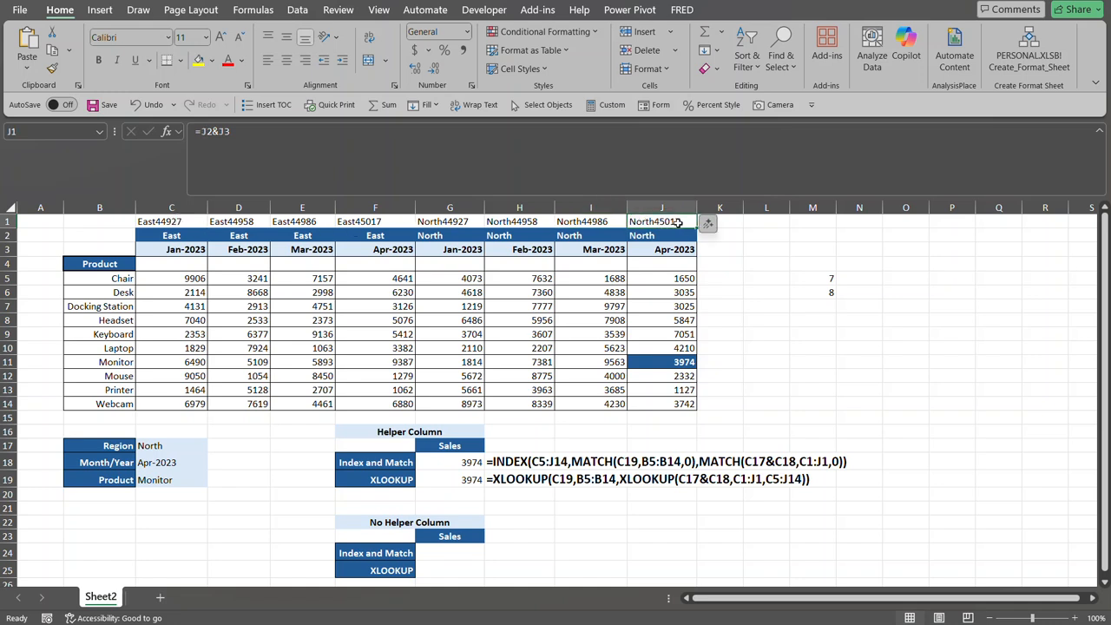
pyautogui.click(817, 278)
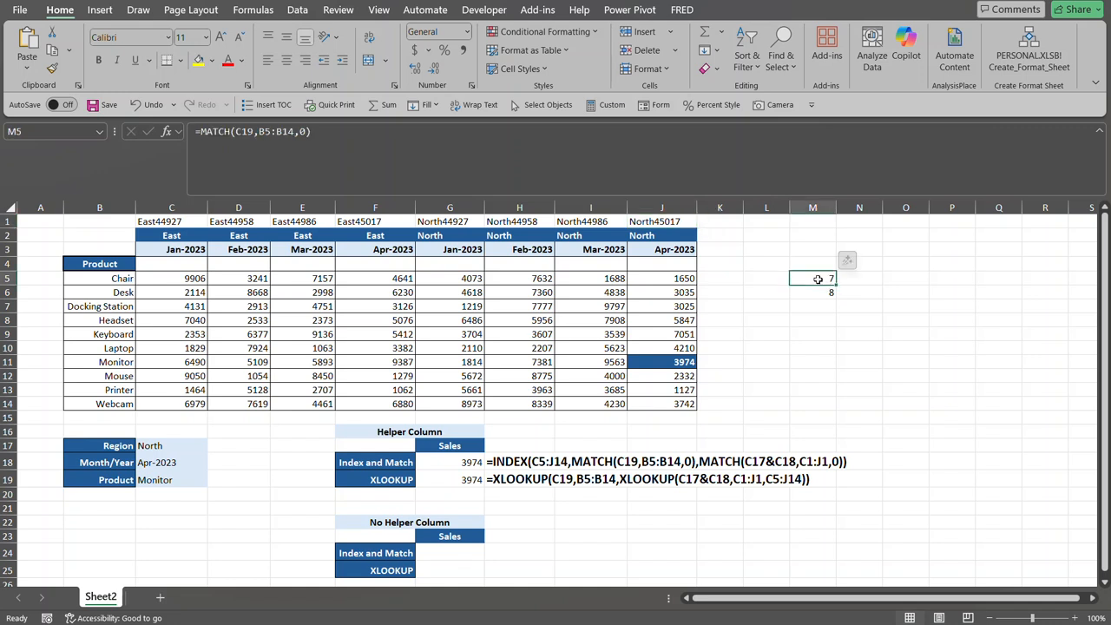
pyautogui.click(441, 460)
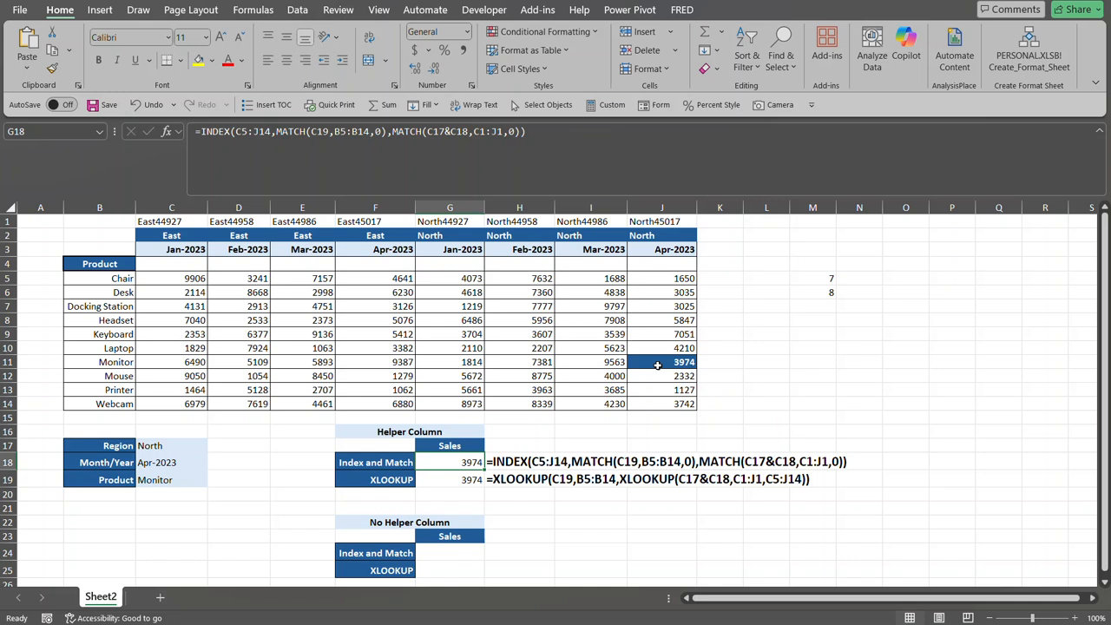
pyautogui.click(771, 347)
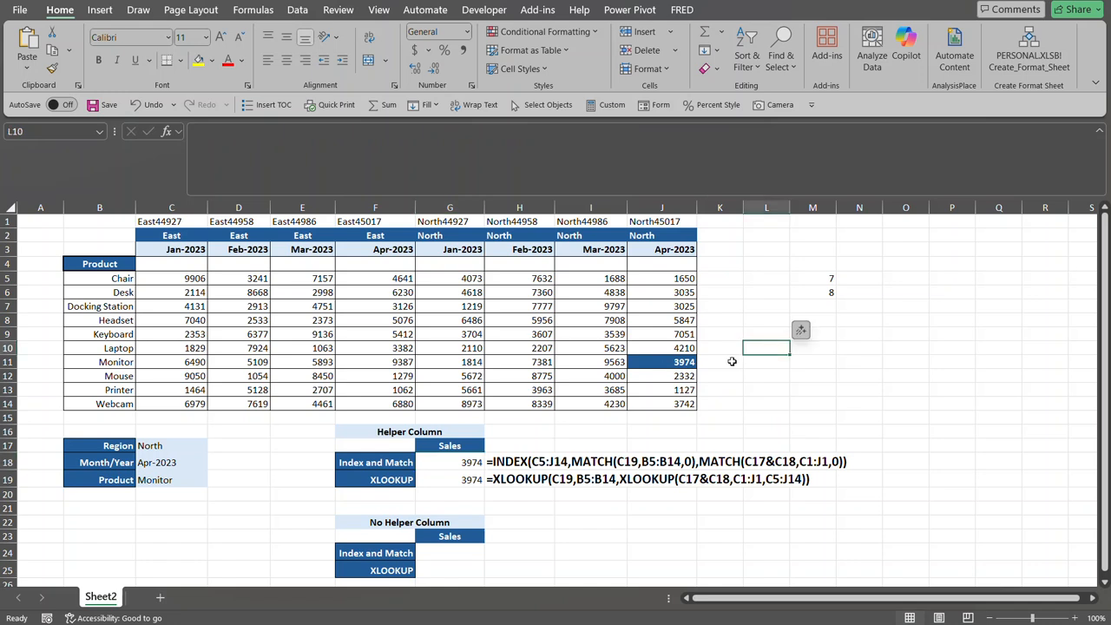
# Step: Clear the test MATCH formulas in M5:M6 and select the nested XLOOKUP formula in G19
pyautogui.click(501, 478)
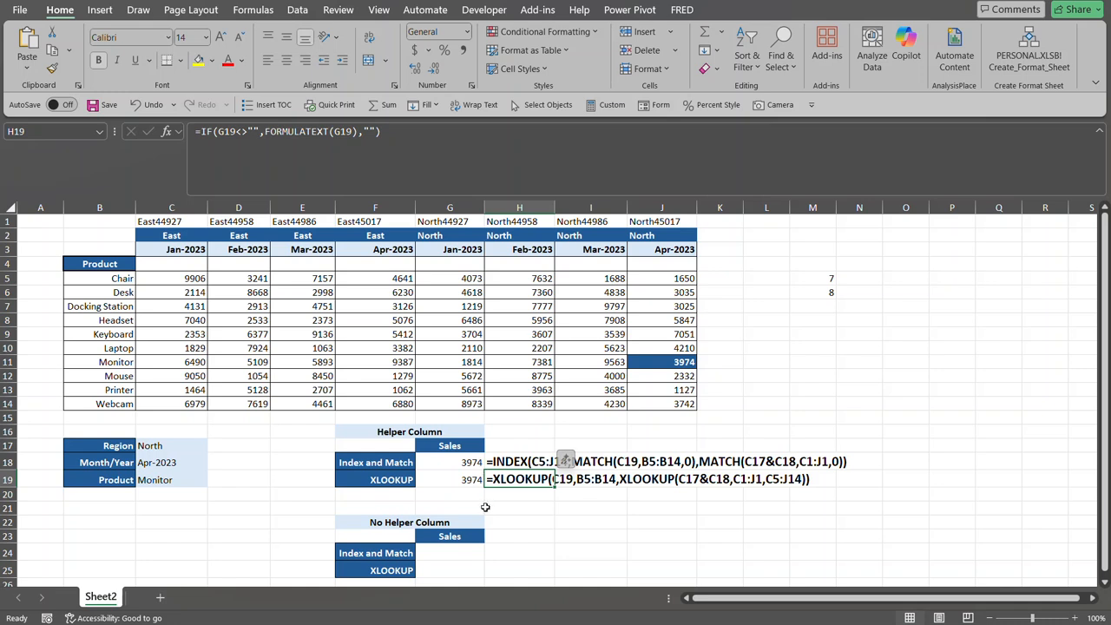
pyautogui.click(462, 483)
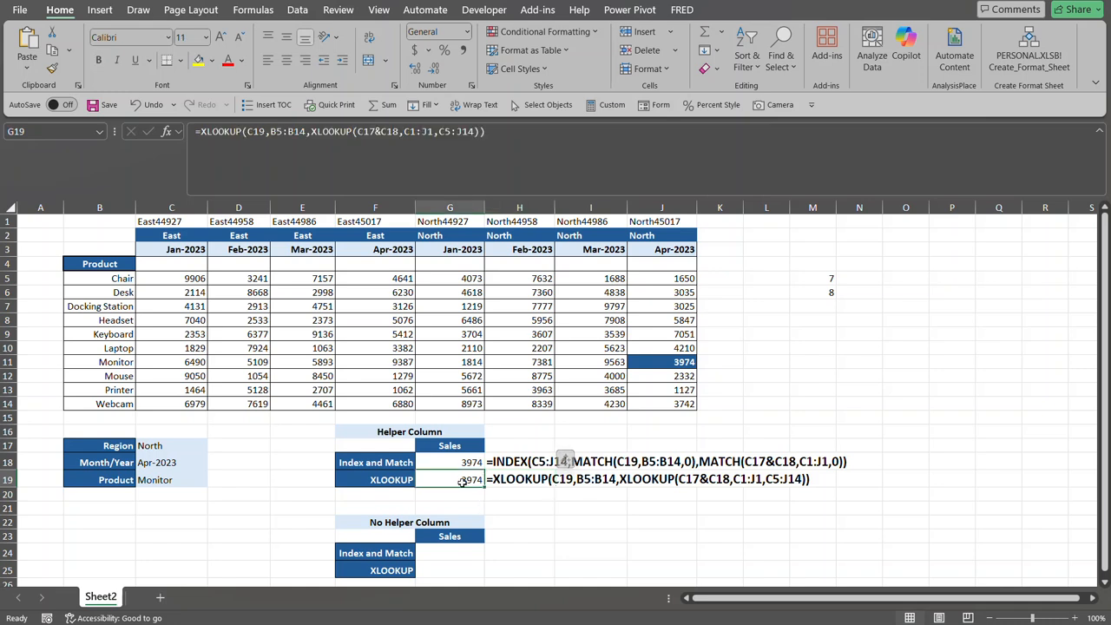
pyautogui.click(830, 278)
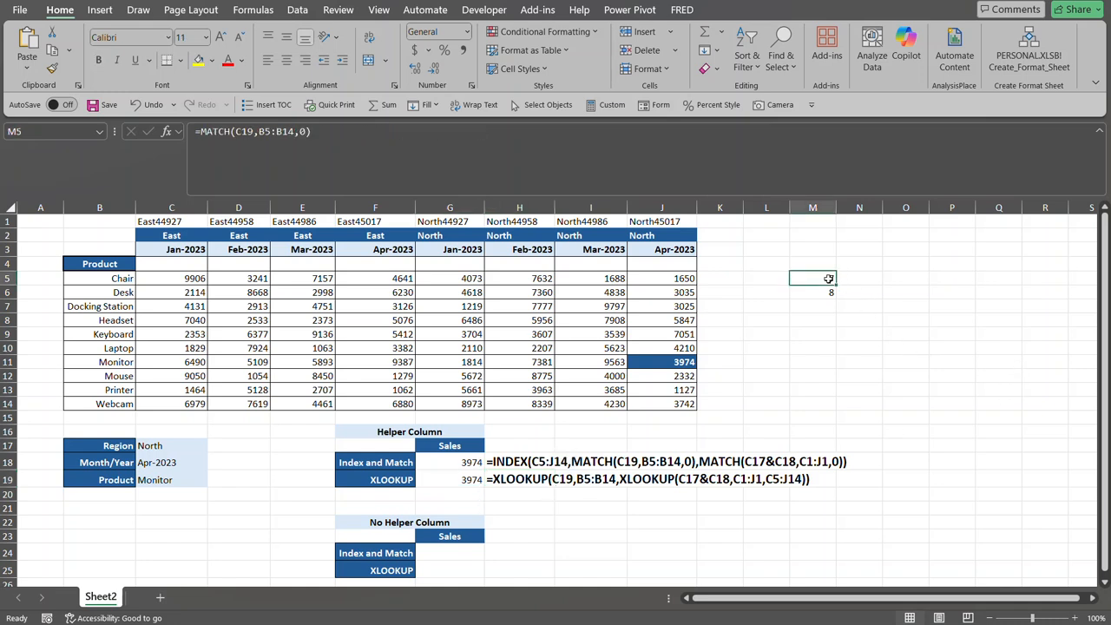
pyautogui.moveTo(829, 277); pyautogui.dragTo(825, 295)
pyautogui.press('Delete')
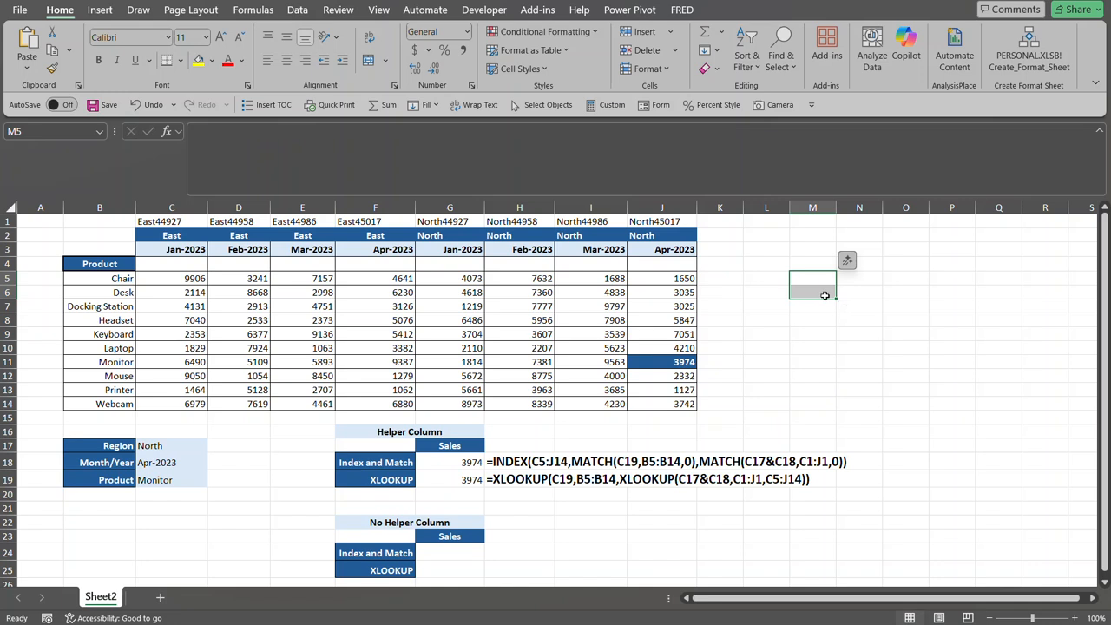
pyautogui.click(441, 481)
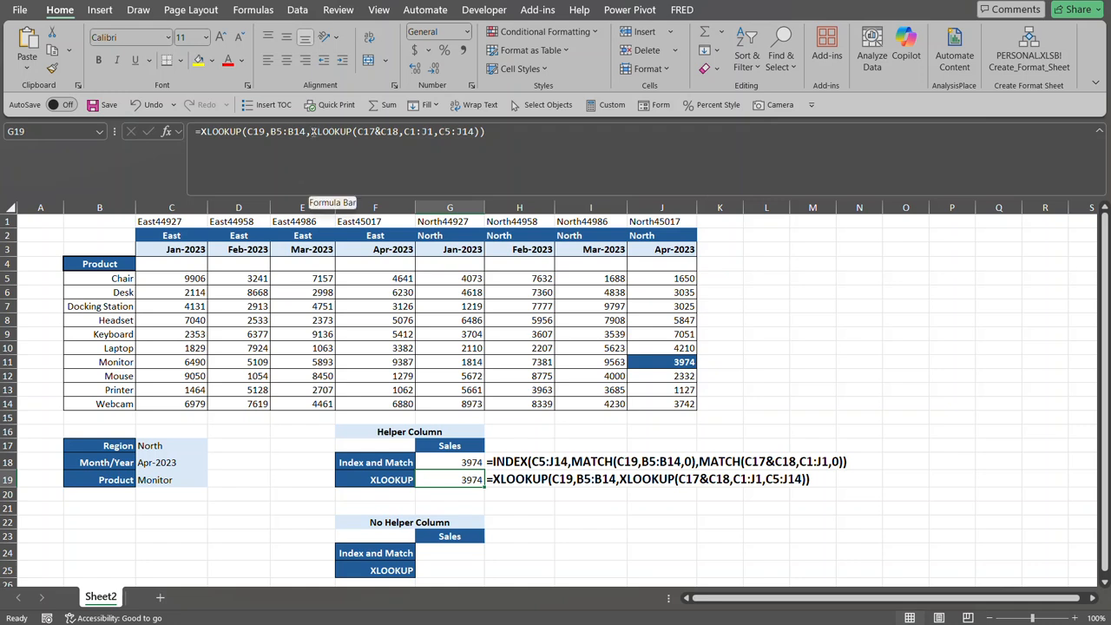
# Step: Copy the inner XLOOKUP(C17&C18,C1:J1,C5:J14) from the formula in G19 and enter it as a separate formula in M4
pyautogui.moveTo(311, 131); pyautogui.dragTo(482, 131)
pyautogui.hotkey('ctrl', 'c')
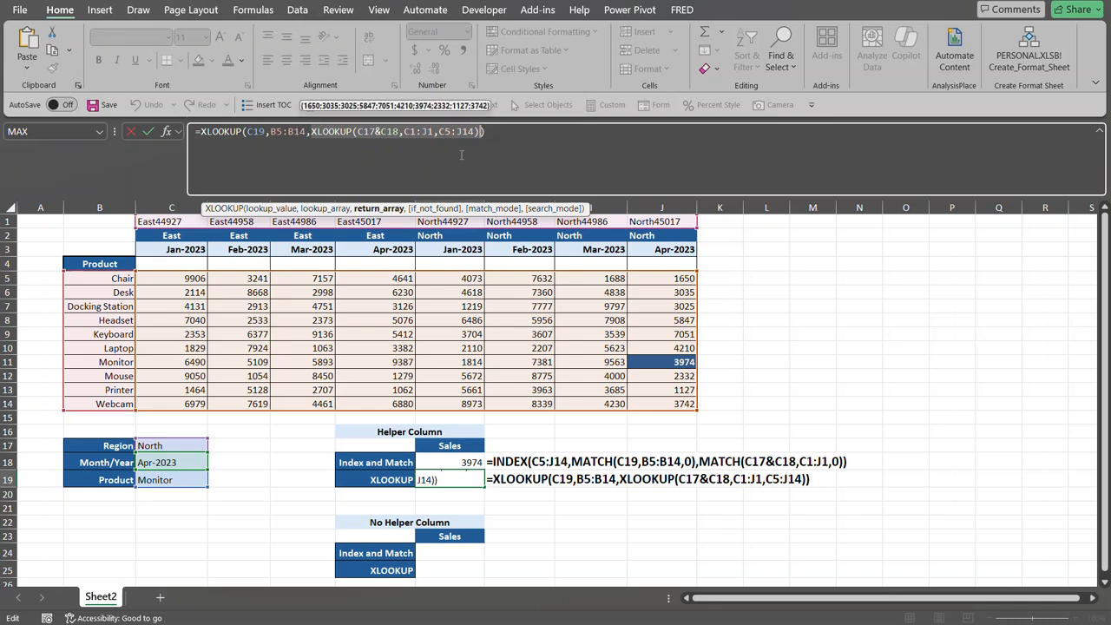
pyautogui.press('Escape')
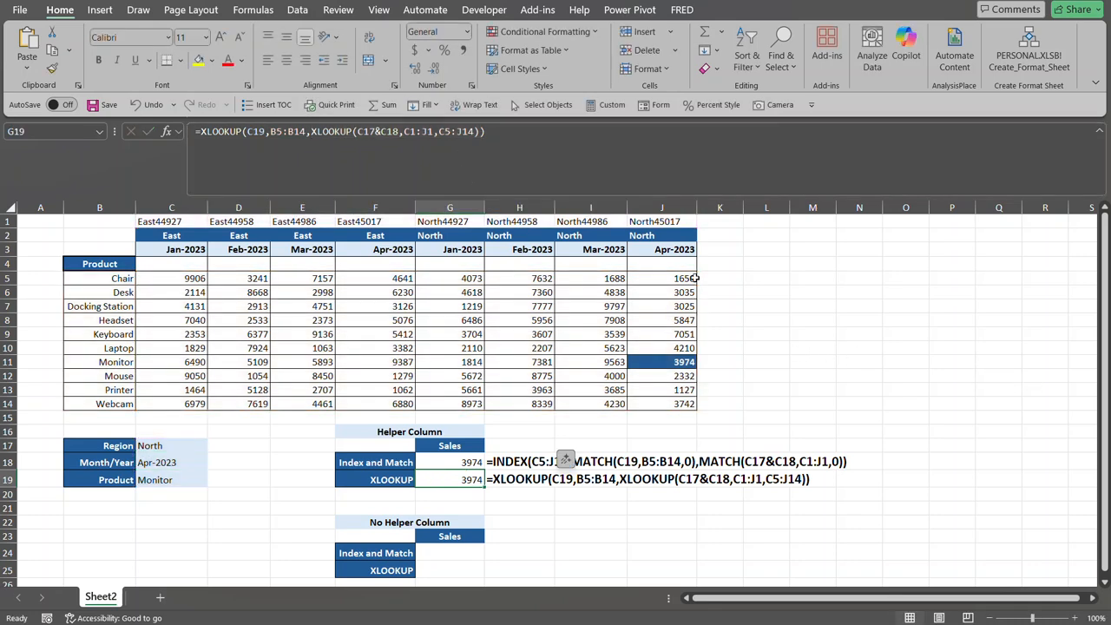
pyautogui.click(824, 267)
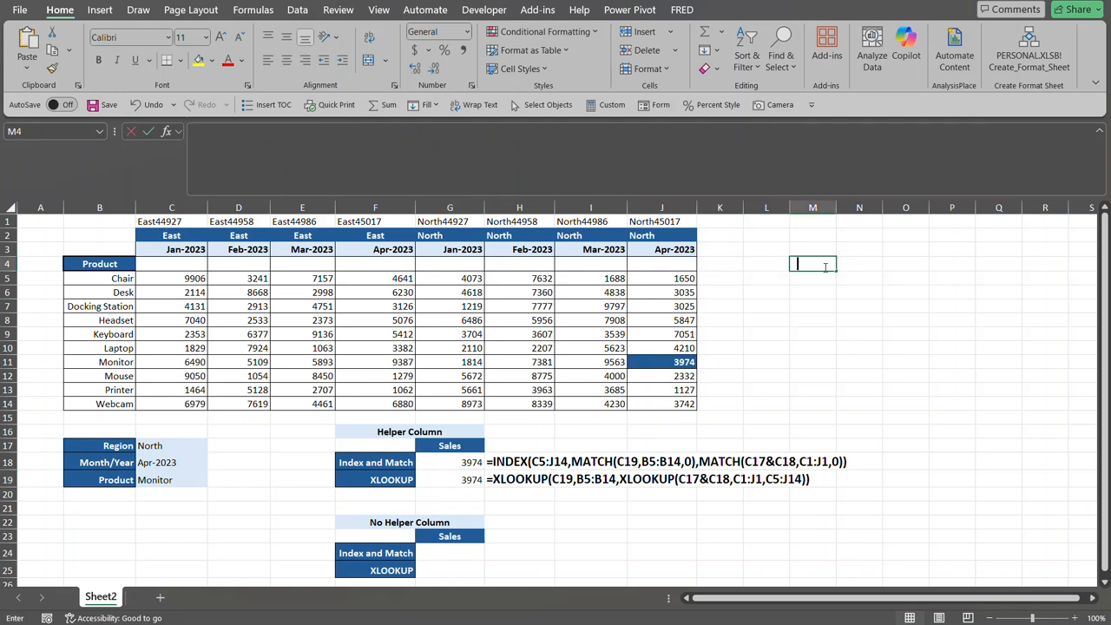
pyautogui.write('=')
pyautogui.hotkey('ctrl', 'v')
pyautogui.press('Return')
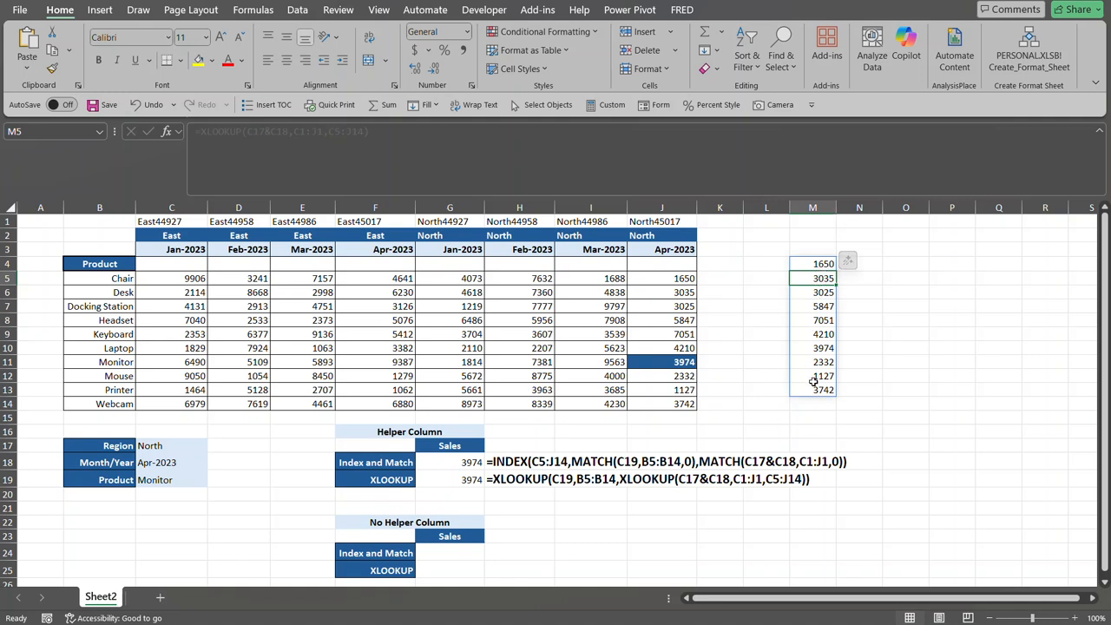
# Step: Examine the array spilled from M4, going down its values to the one in M10 for the selected product
pyautogui.click(804, 261)
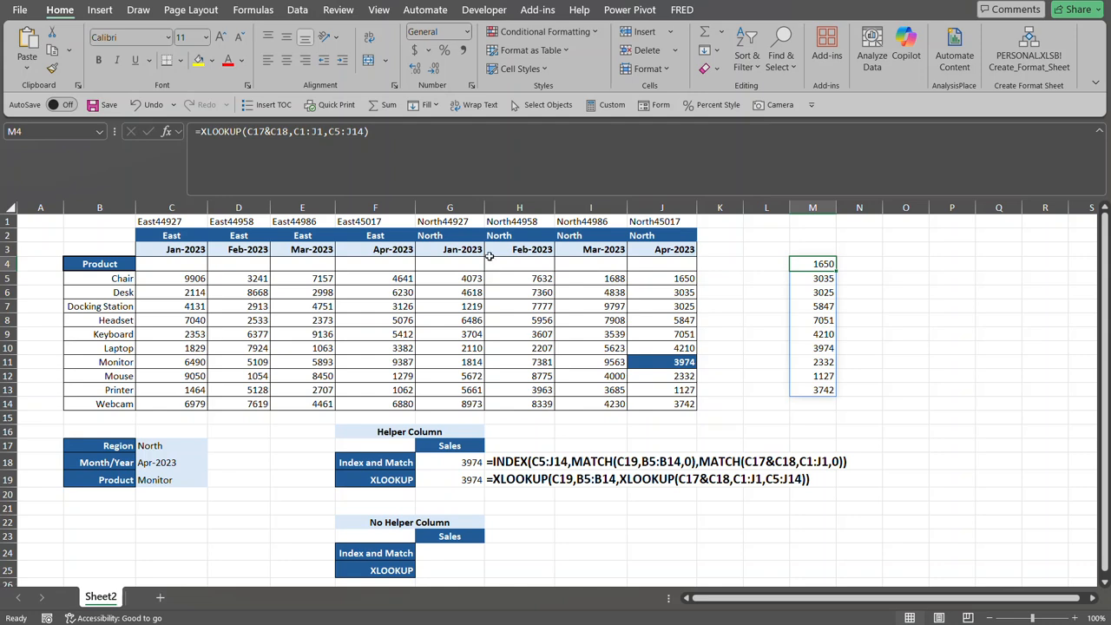
pyautogui.moveTo(449, 335); pyautogui.dragTo(519, 348)
pyautogui.click(829, 263)
pyautogui.hotkey('ctrl', 'shift', 'Down')
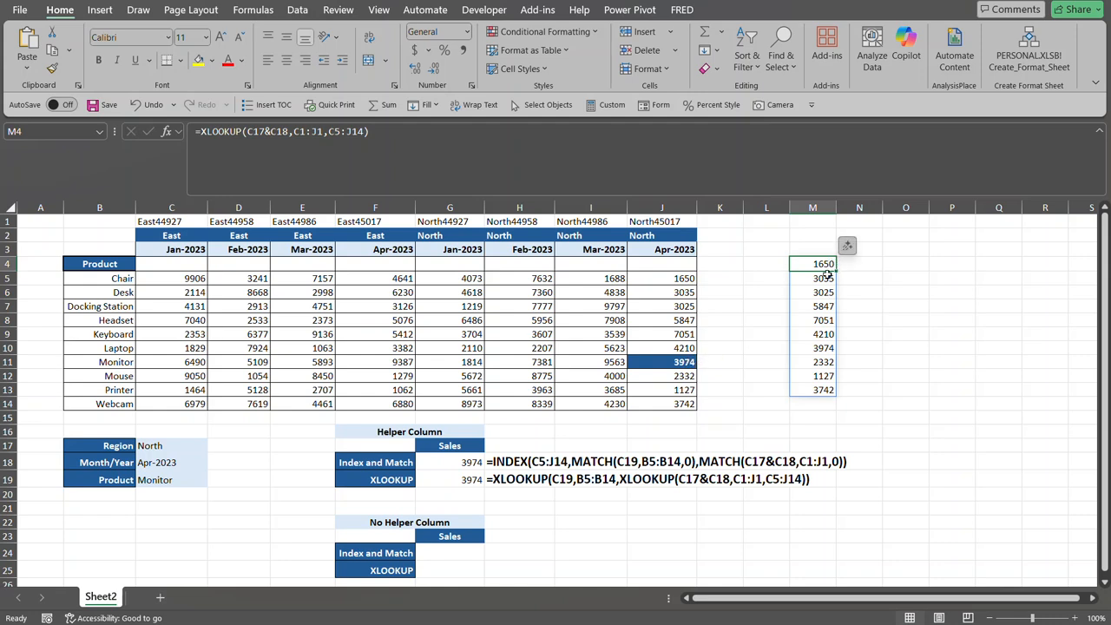
pyautogui.click(829, 276)
pyautogui.press('Down')
pyautogui.press('Down')
pyautogui.press('Down')
pyautogui.press('Down')
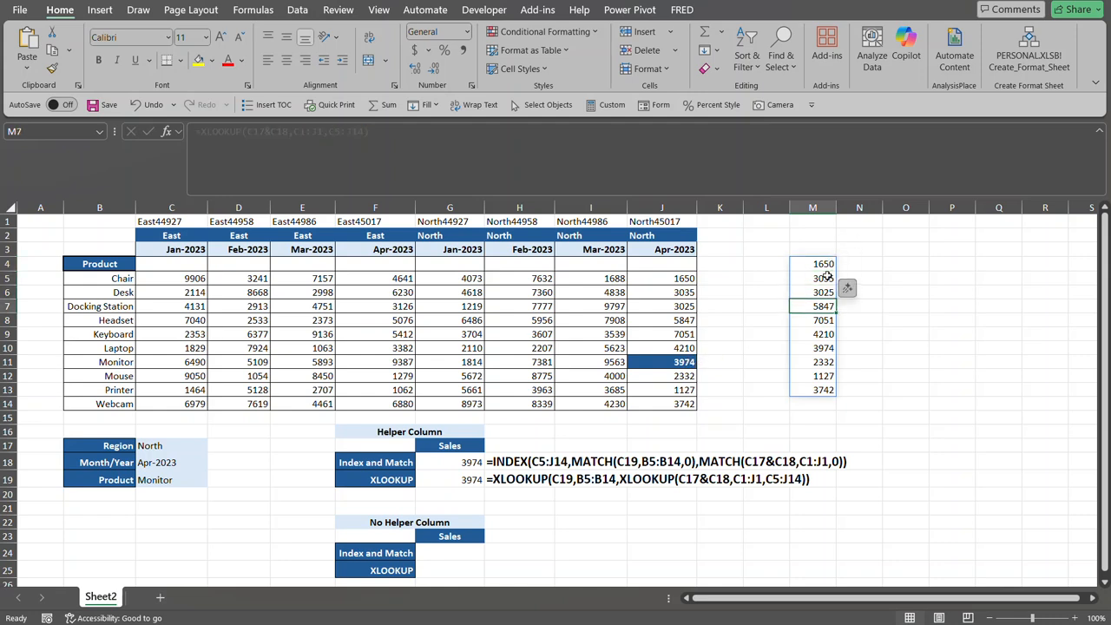
pyautogui.press('Down')
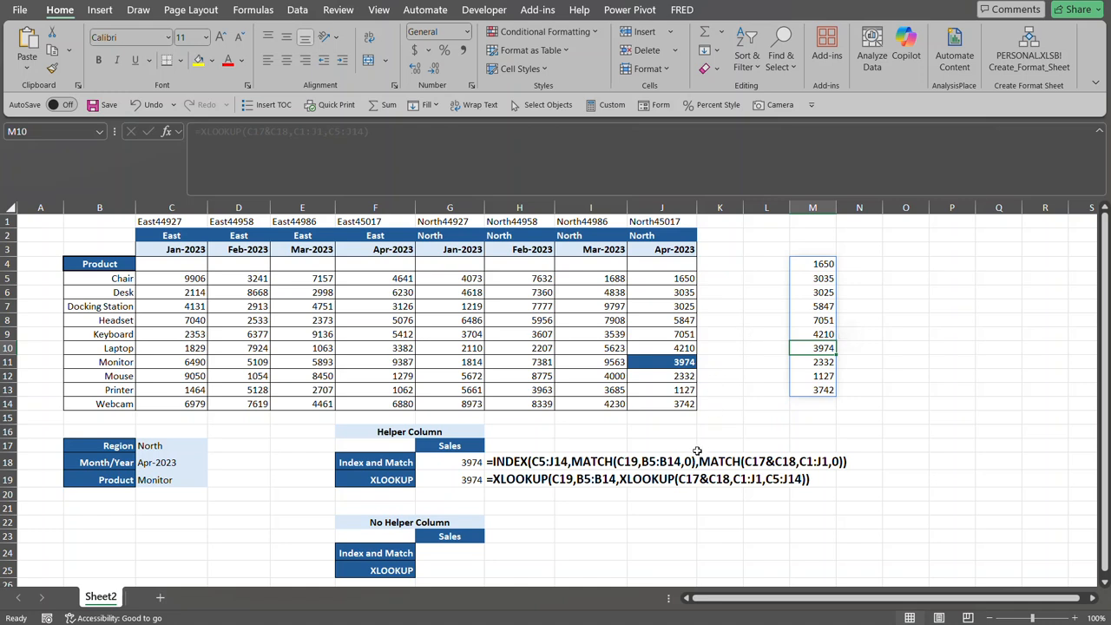
# Step: Start an INDEX formula in G24 of the No Helper Column table, with C5:J14 as the array
pyautogui.click(457, 553)
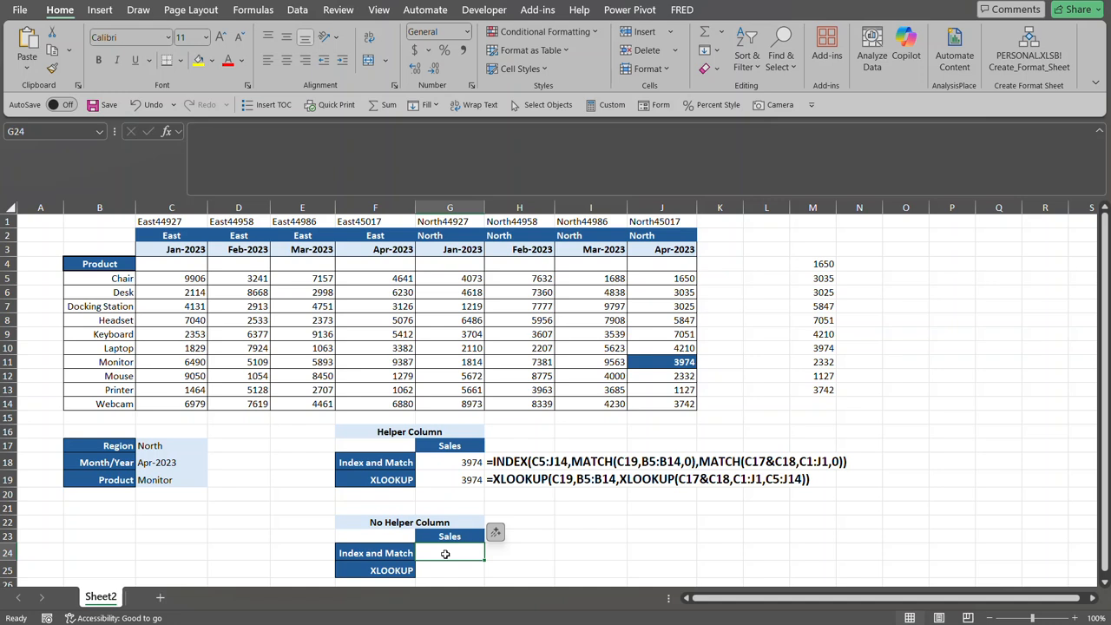
pyautogui.write('=inde')
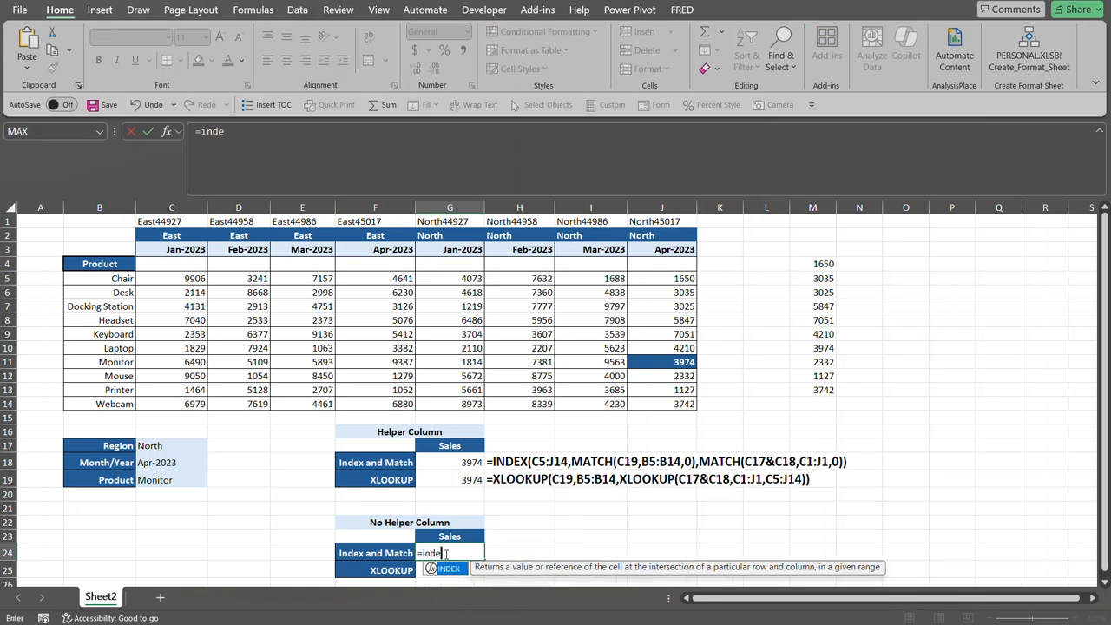
pyautogui.press('Tab')
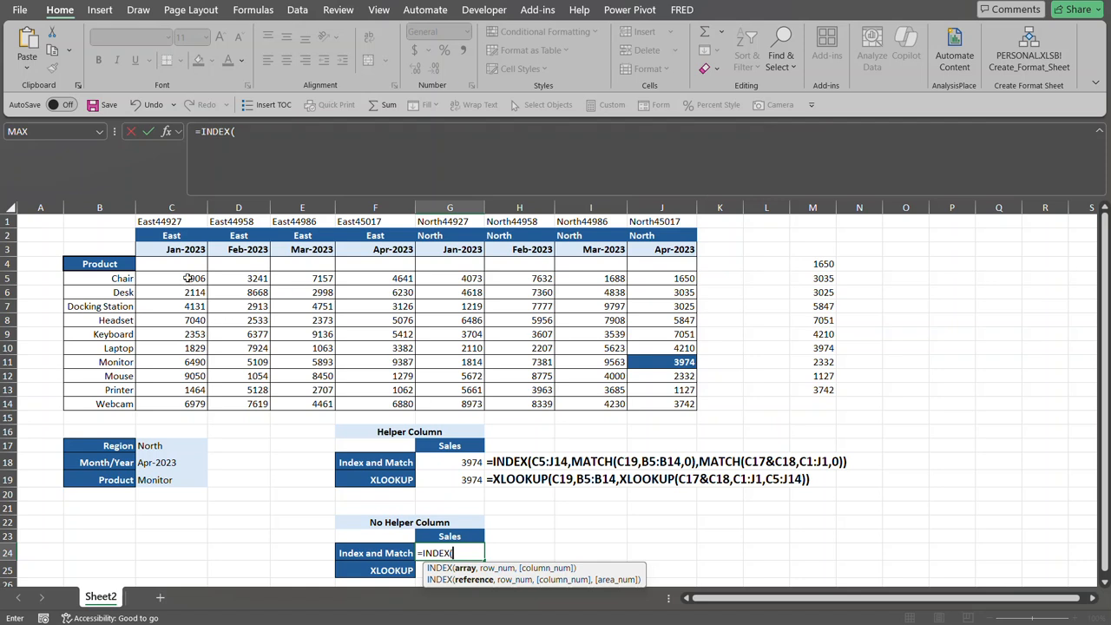
pyautogui.moveTo(188, 278); pyautogui.dragTo(680, 402)
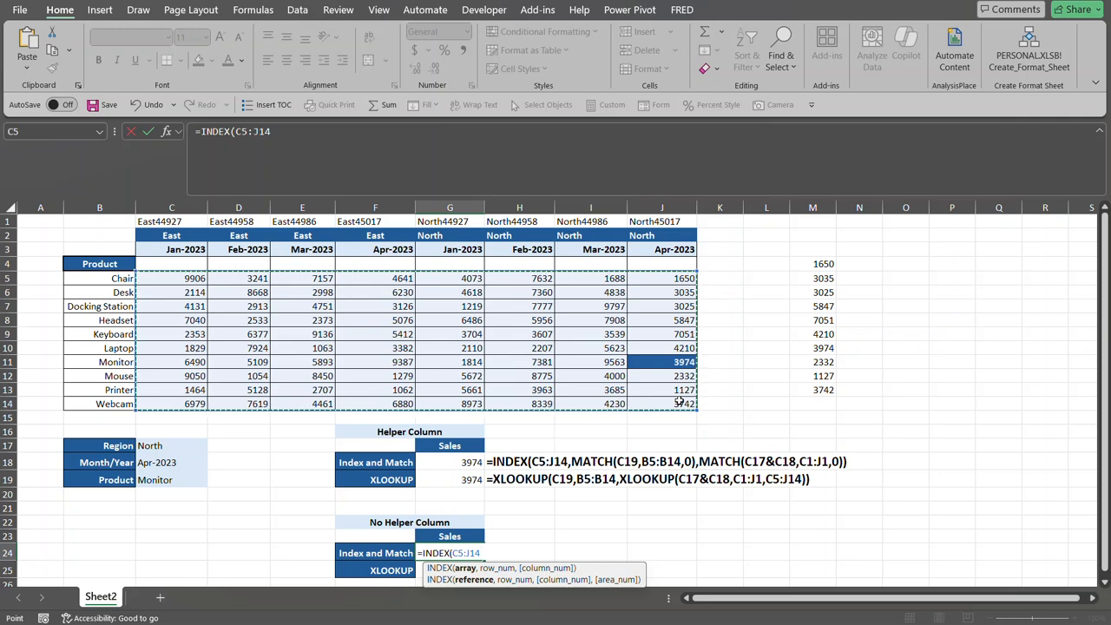
pyautogui.write(',')
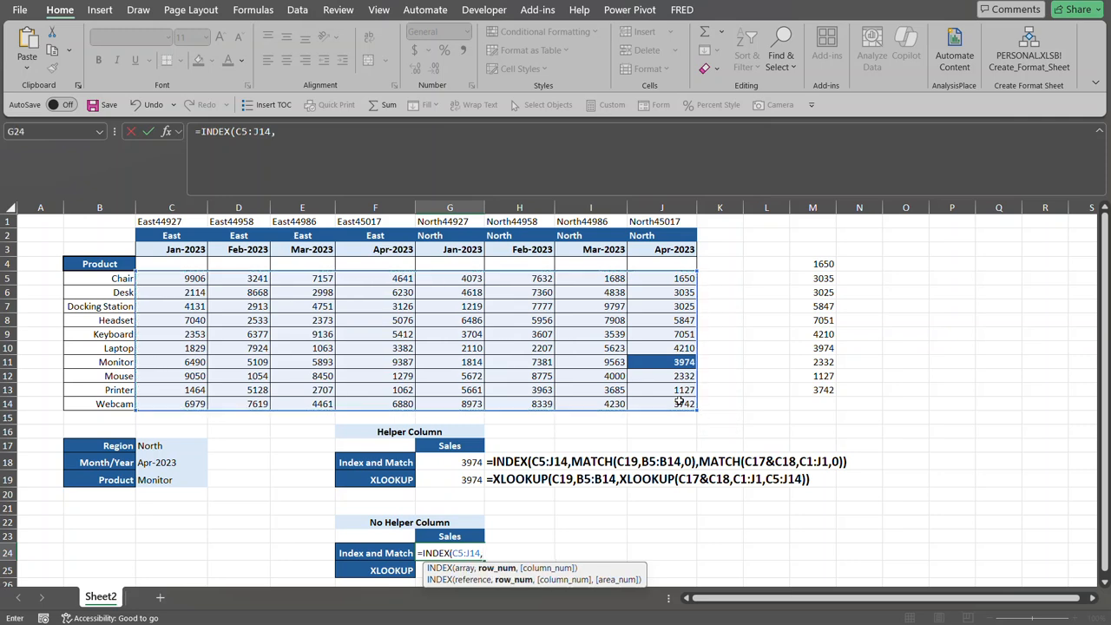
# Step: Add MATCH(C19,B5:B14,0) as the row argument of the INDEX formula in G24
pyautogui.write('match')
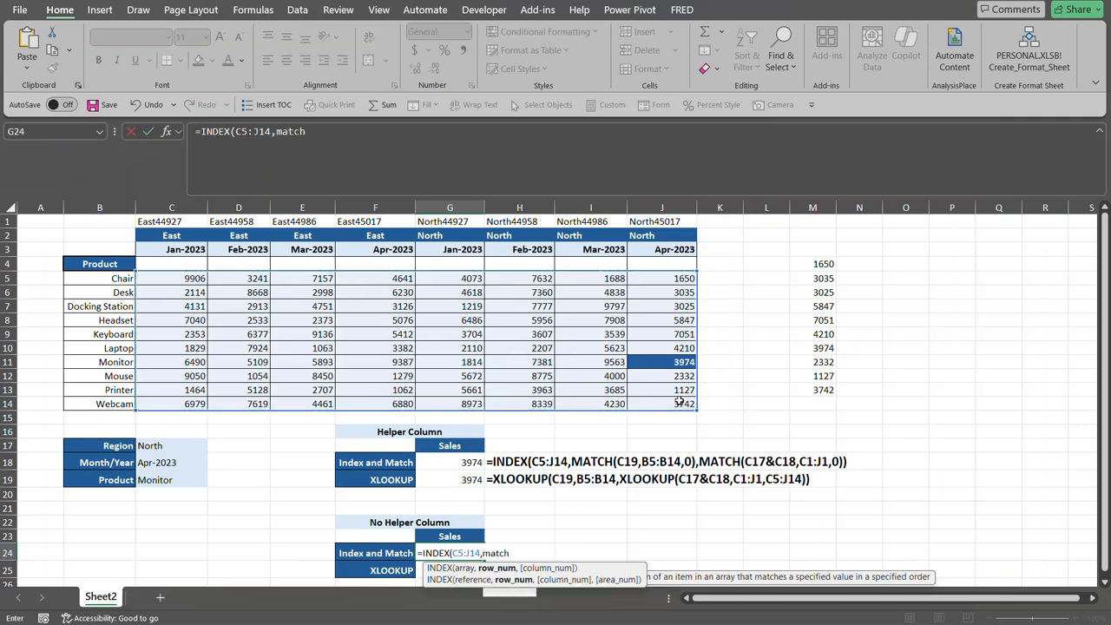
pyautogui.press('Tab')
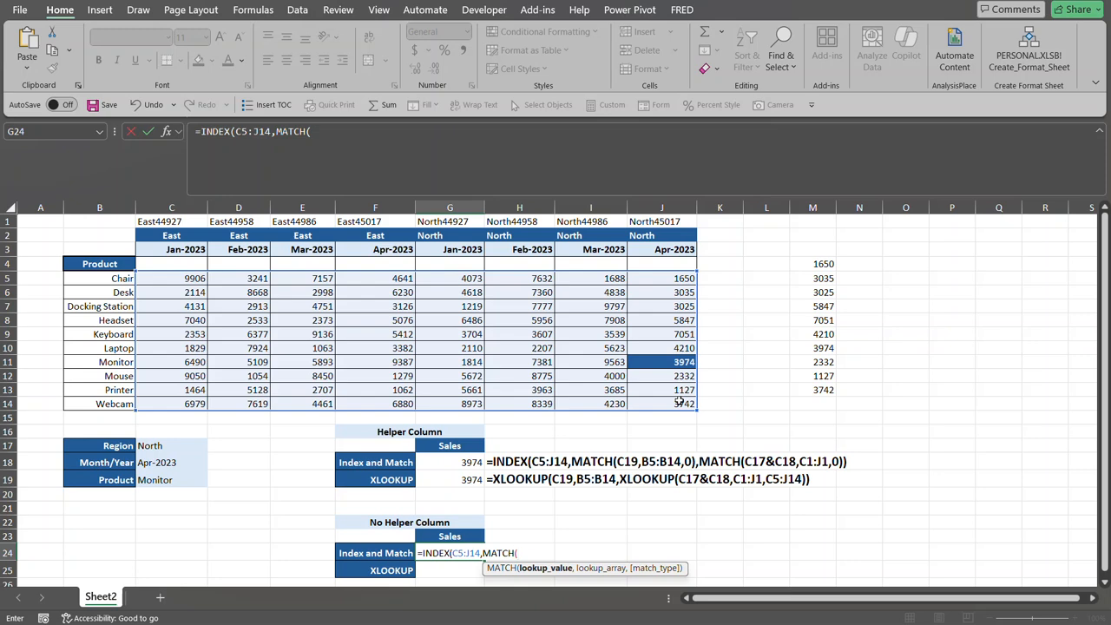
pyautogui.click(169, 479)
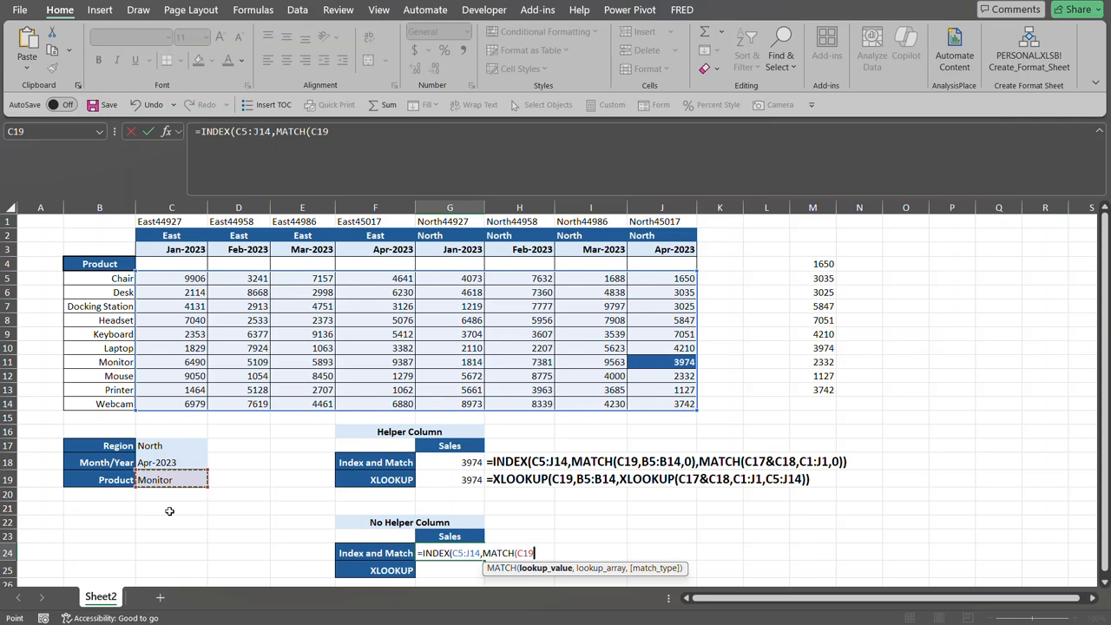
pyautogui.write(',')
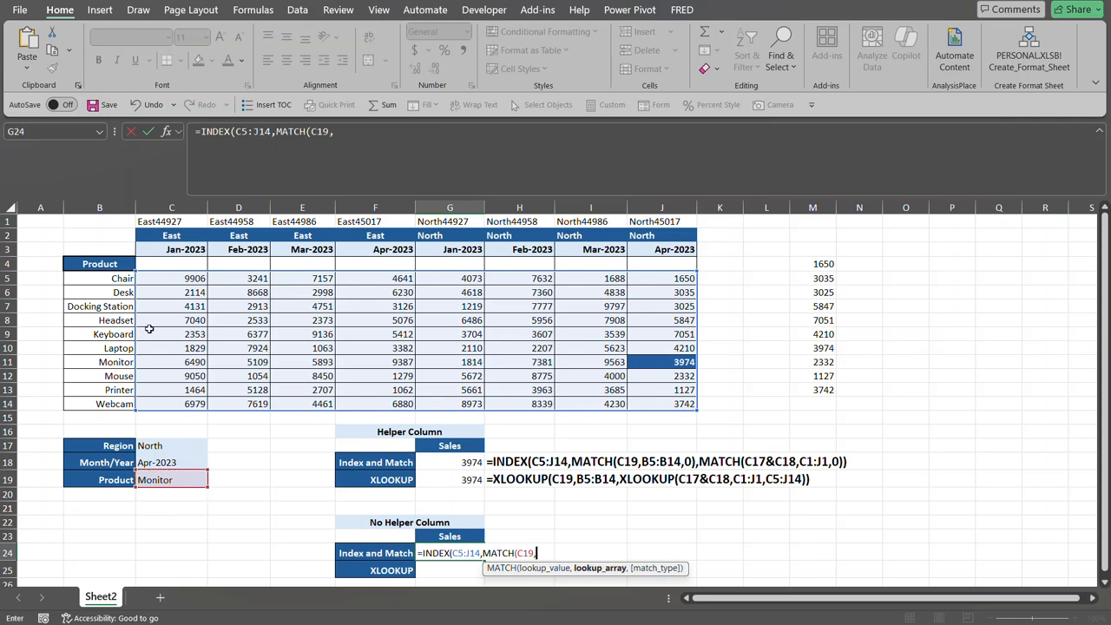
pyautogui.click(105, 277)
pyautogui.moveTo(105, 277); pyautogui.dragTo(93, 405)
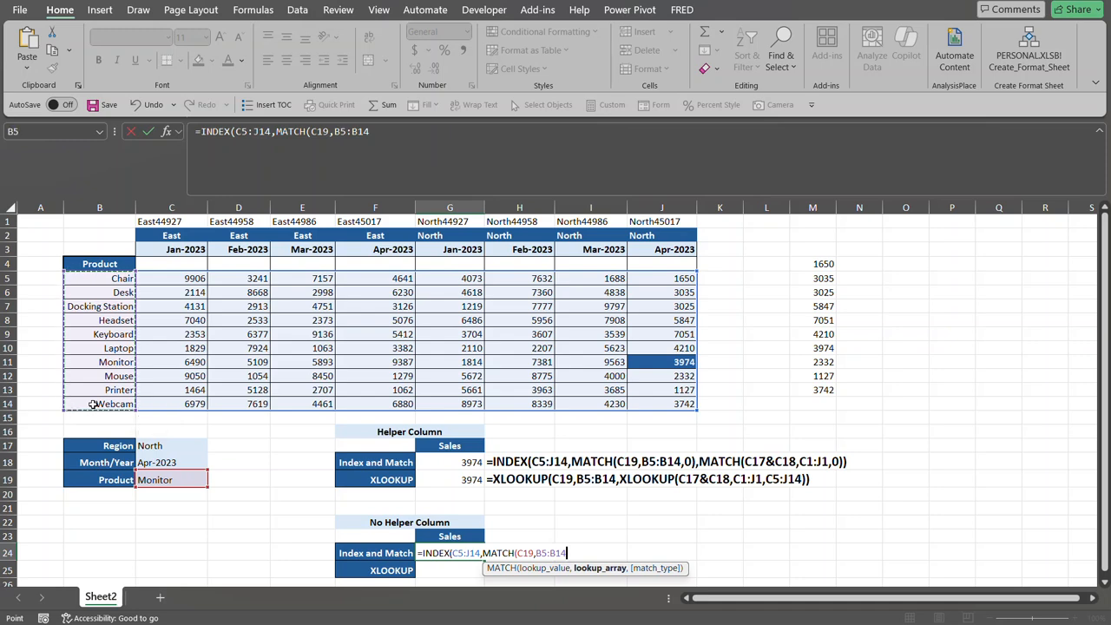
pyautogui.write(',0')
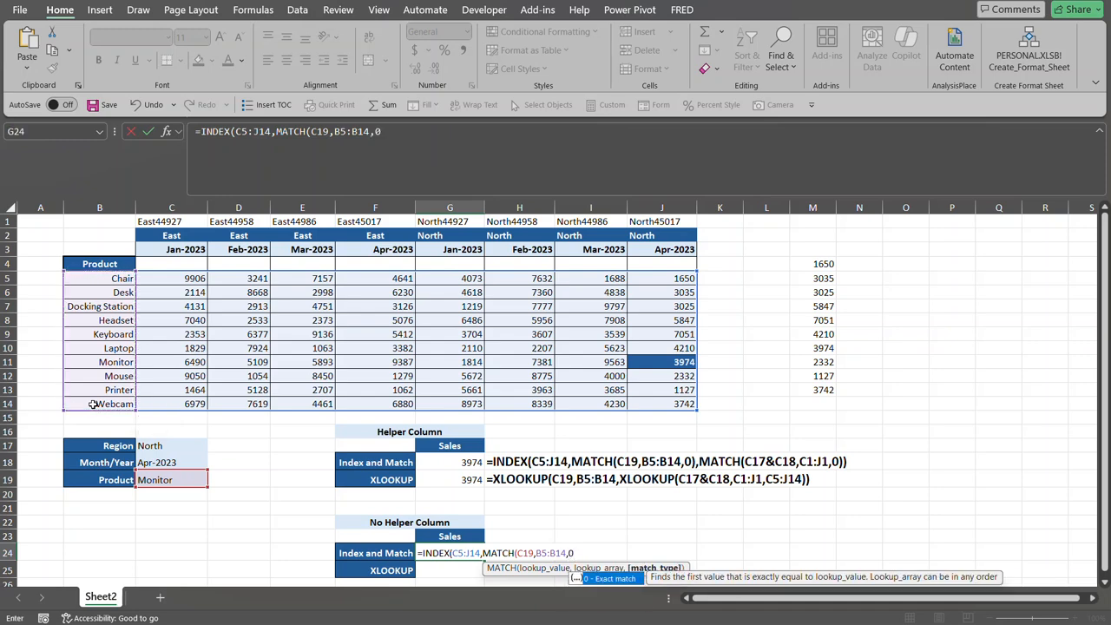
pyautogui.write('),')
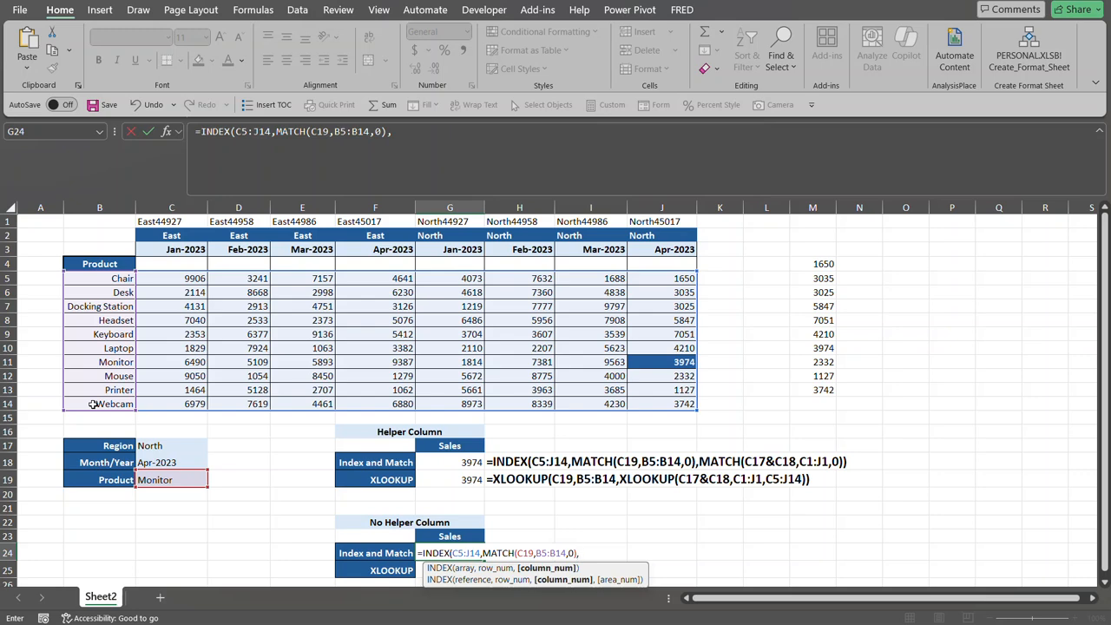
# Step: Begin the column argument in G24 with a second MATCH that uses C17&C18 as its lookup value
pyautogui.write('match(')
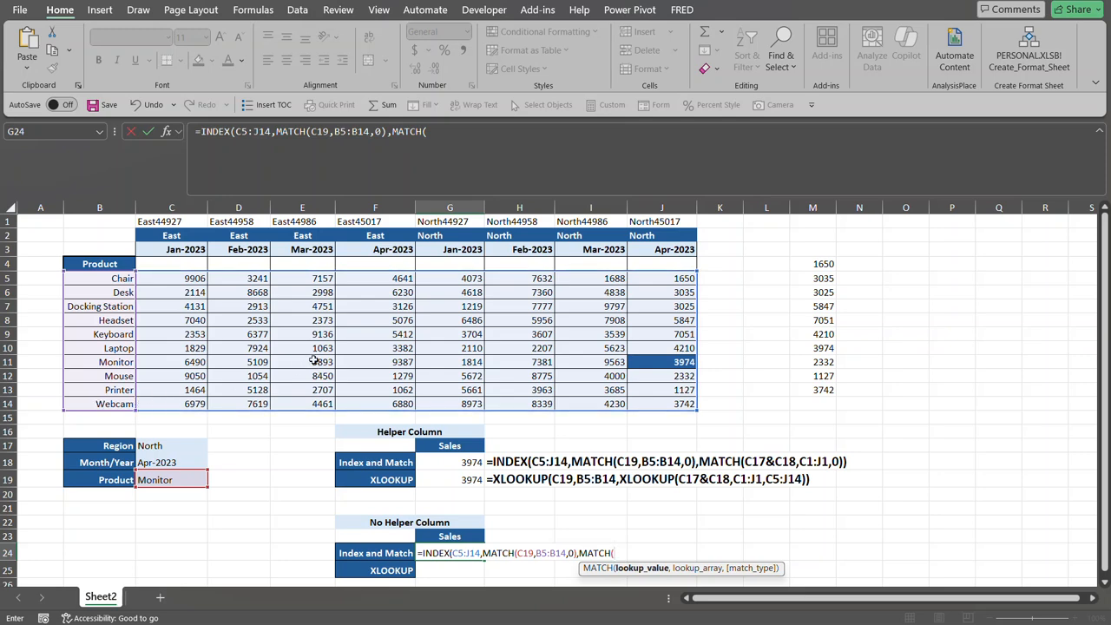
pyautogui.click(143, 446)
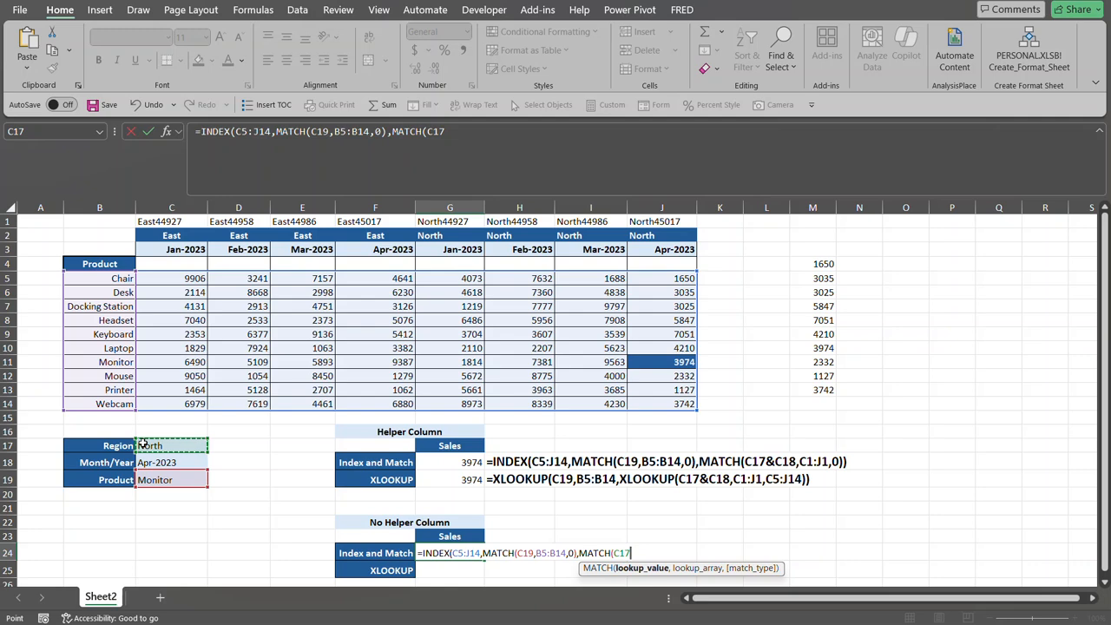
pyautogui.write('&')
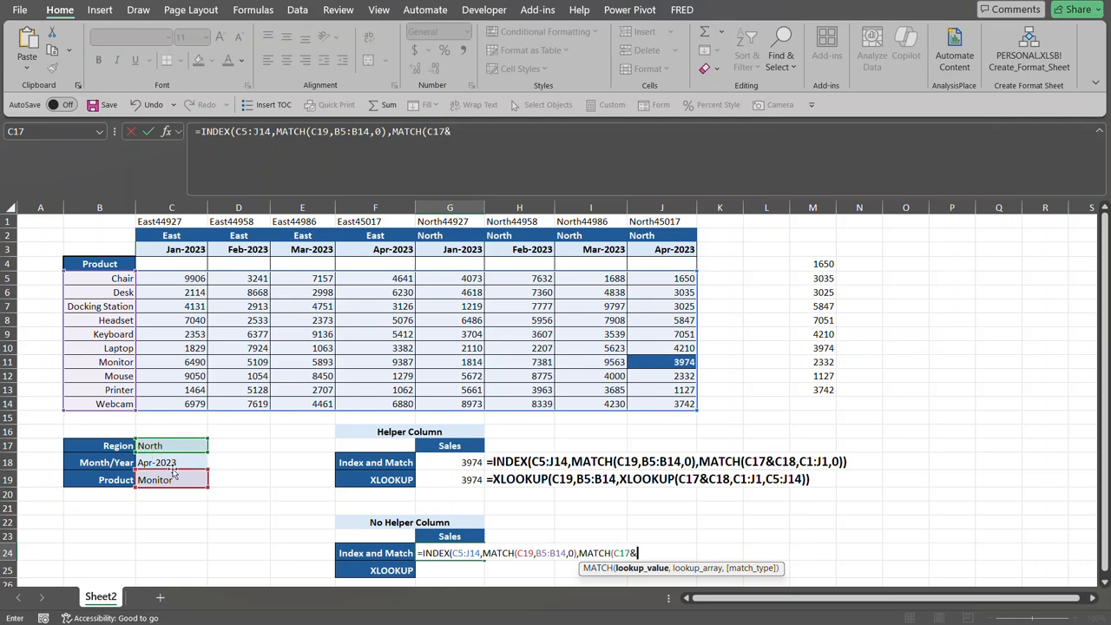
pyautogui.click(172, 463)
pyautogui.write(',')
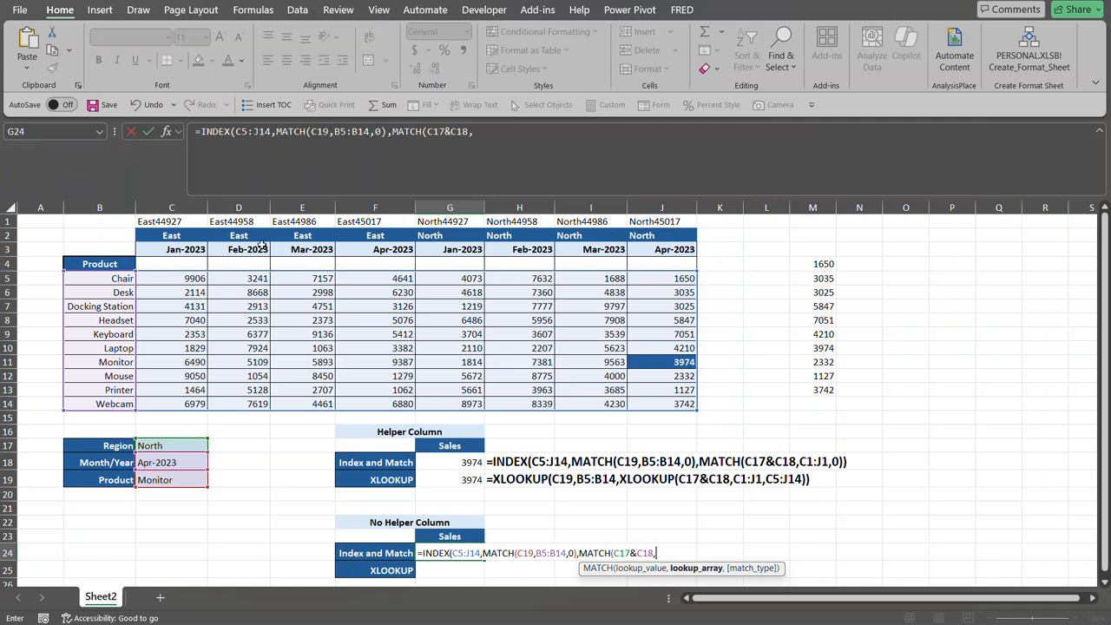
# Step: Use C2:J2&C3:J3 as the second MATCH's lookup array, leave its match type empty, and enter the completed INDEX formula in G24
pyautogui.moveTo(154, 231); pyautogui.dragTo(641, 237)
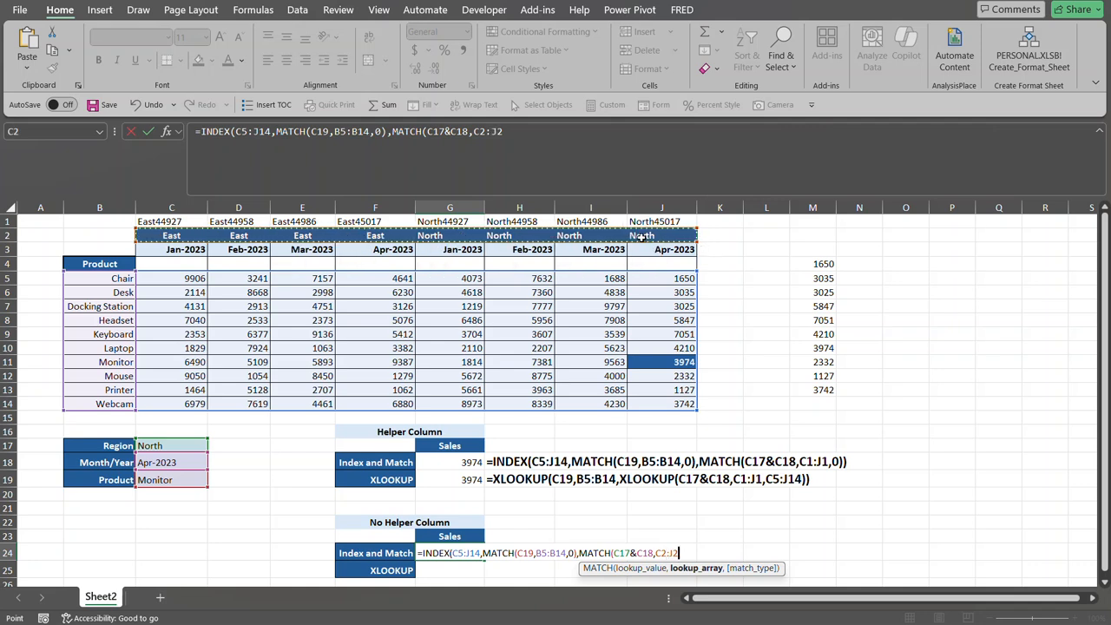
pyautogui.write('&')
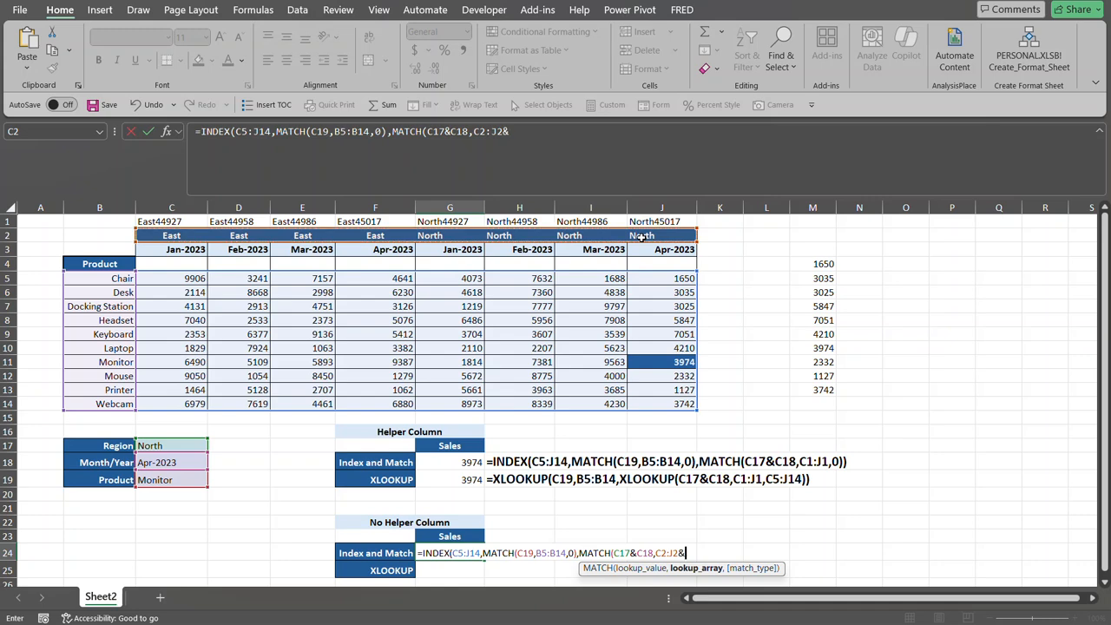
pyautogui.moveTo(190, 250); pyautogui.dragTo(662, 249)
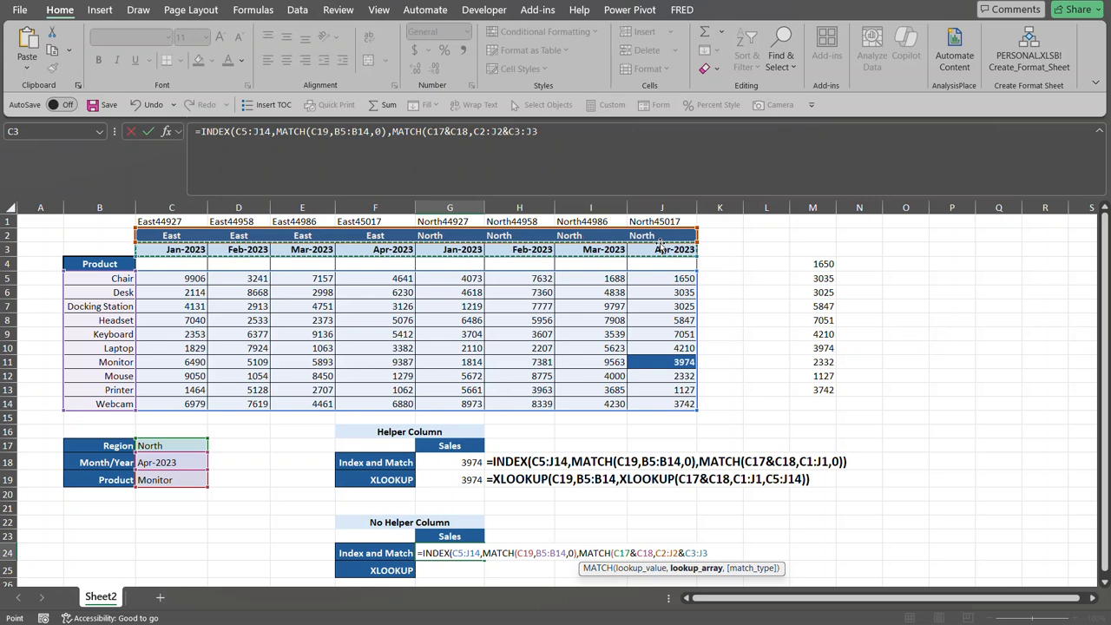
pyautogui.write(',')
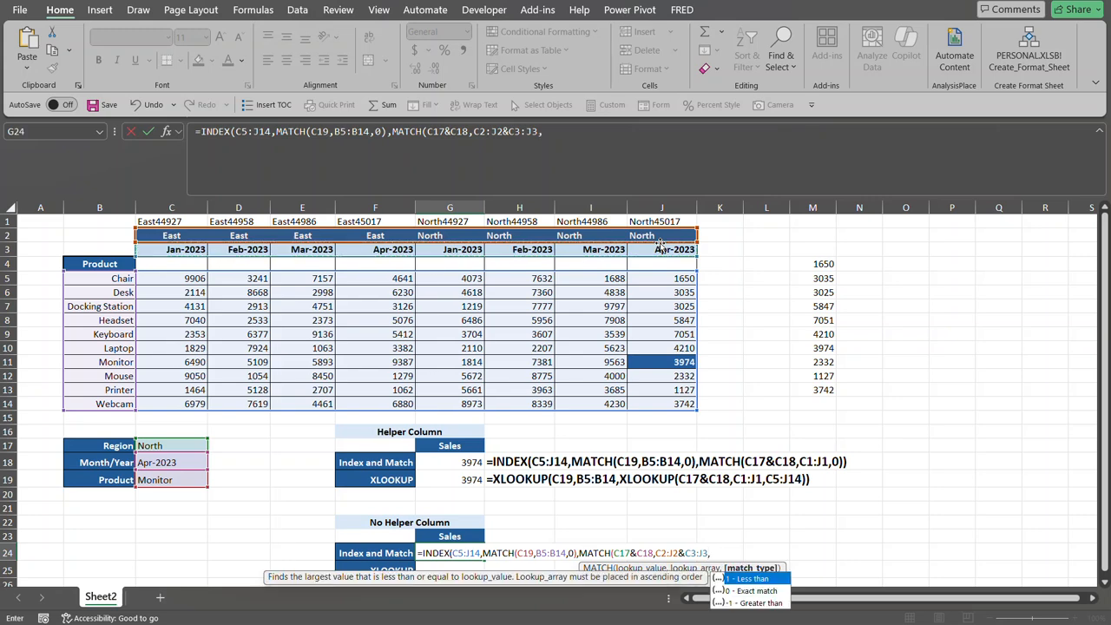
pyautogui.write(')')
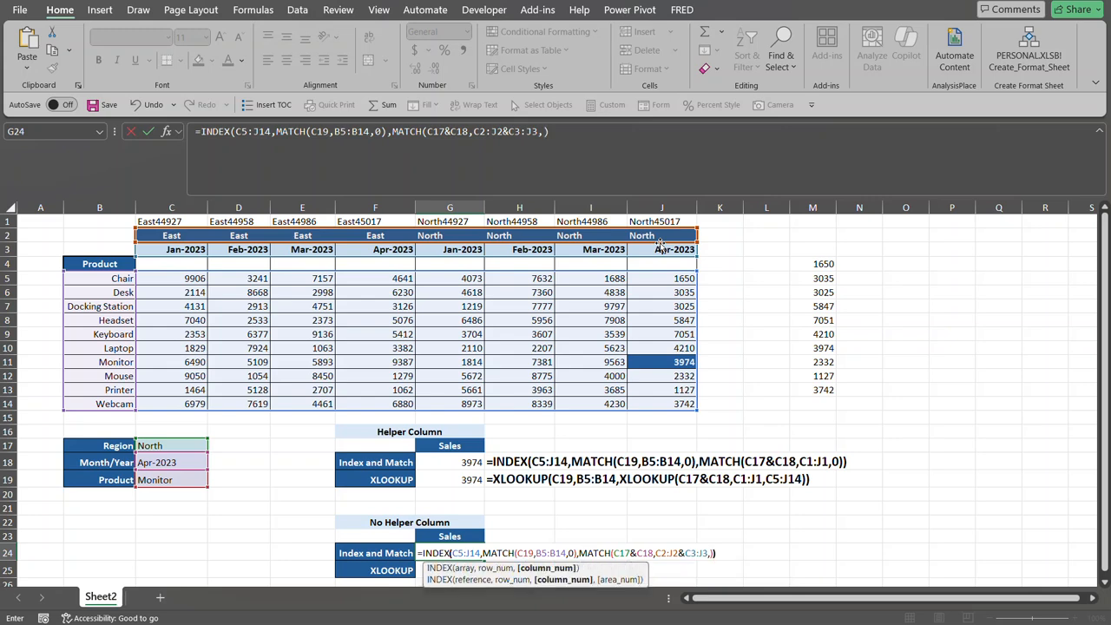
pyautogui.write(')')
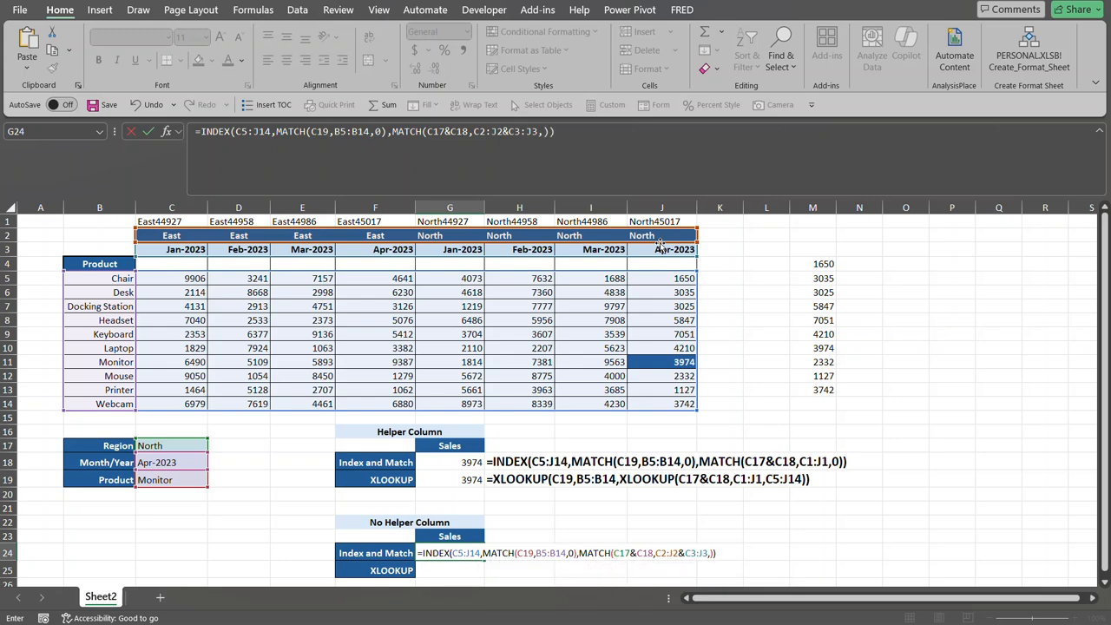
pyautogui.press('Return')
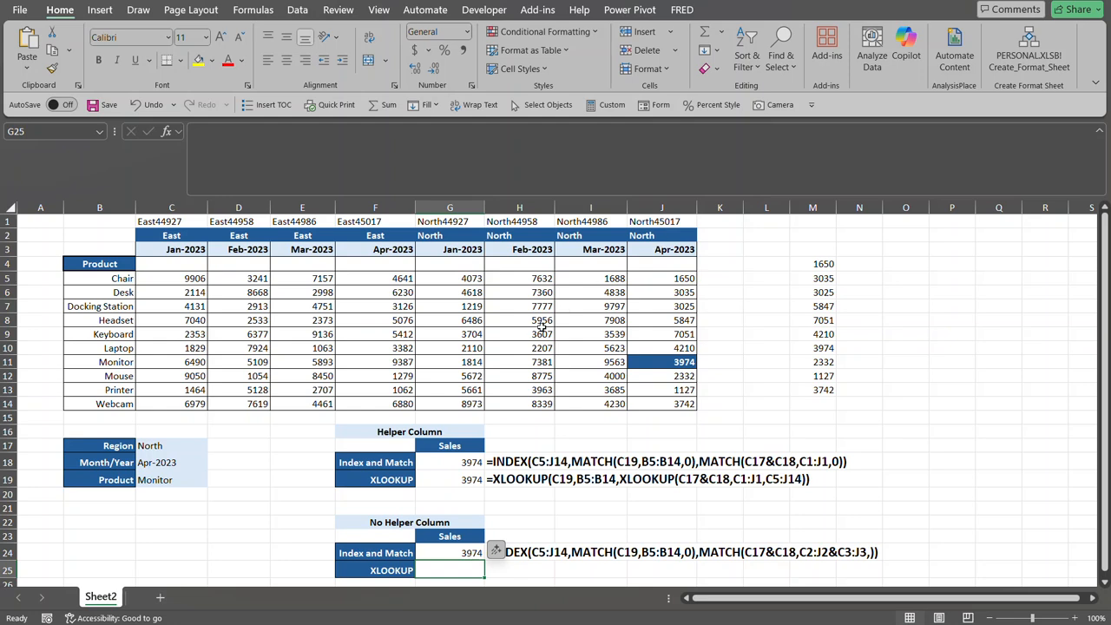
# Step: Evaluate the lookup array C2:J2&C3:J3 inside the G24 formula to inspect its joined values, and leave the cell without keeping the evaluation
pyautogui.click(465, 556)
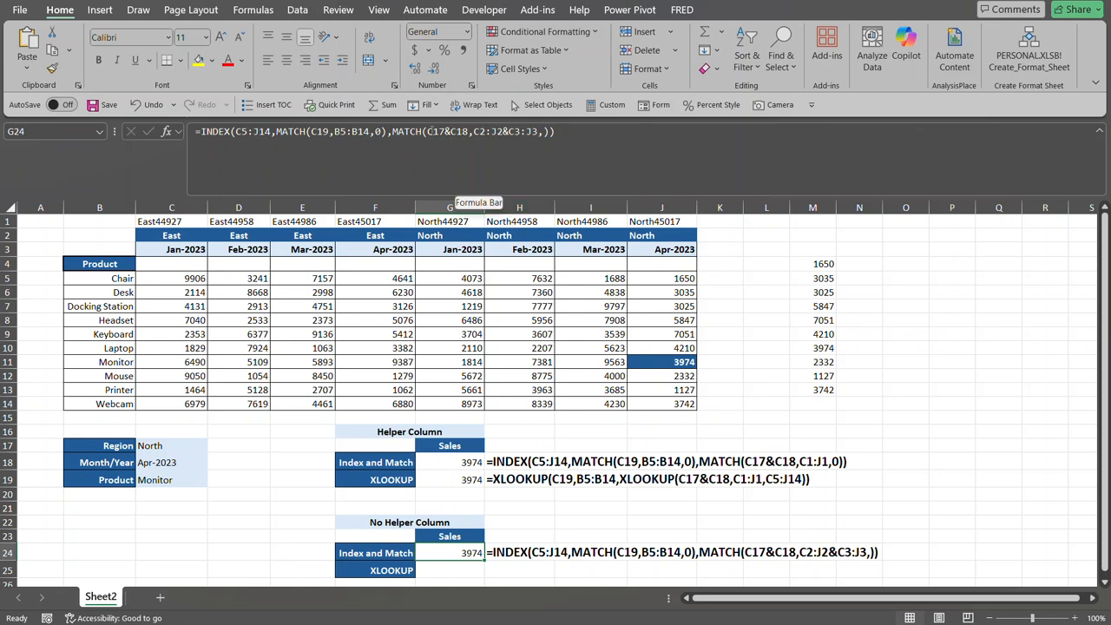
pyautogui.click(425, 131)
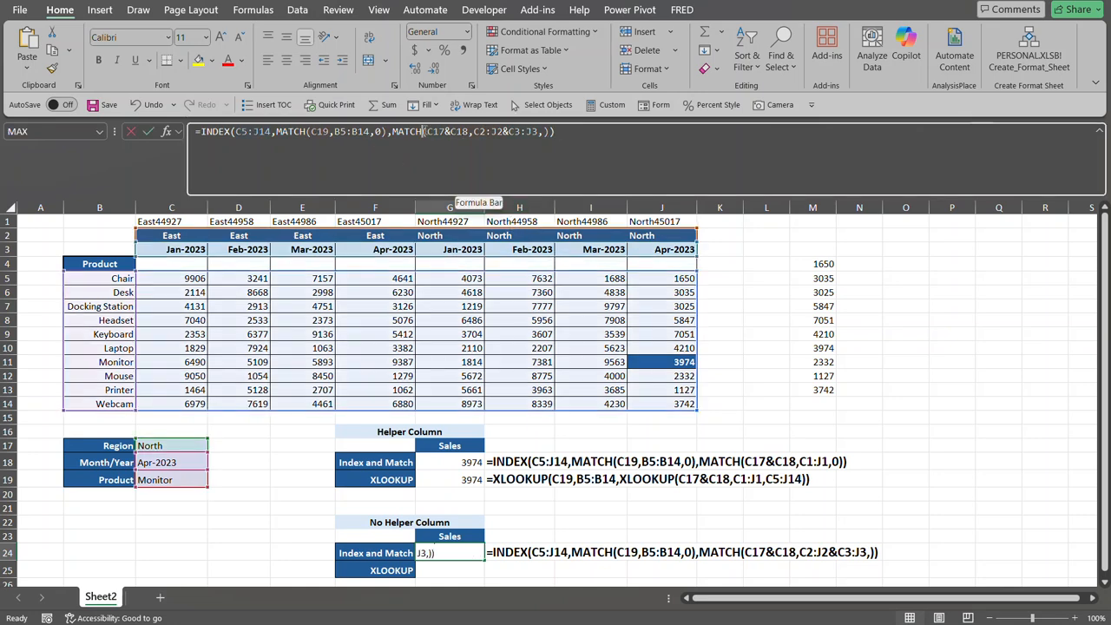
pyautogui.moveTo(425, 131); pyautogui.dragTo(470, 131)
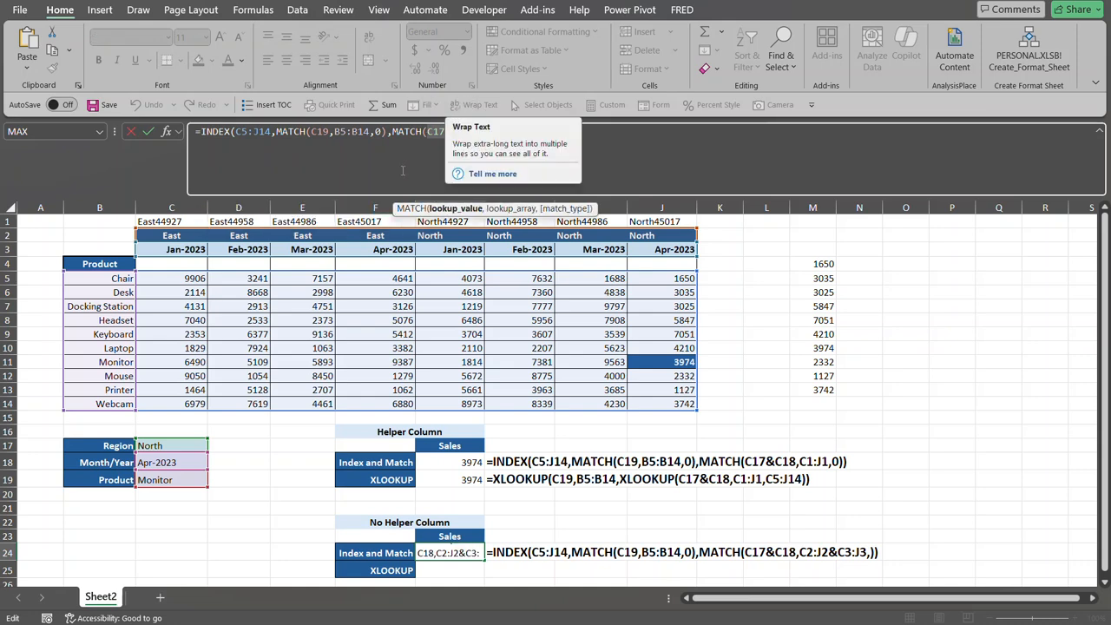
pyautogui.moveTo(473, 131); pyautogui.dragTo(538, 131)
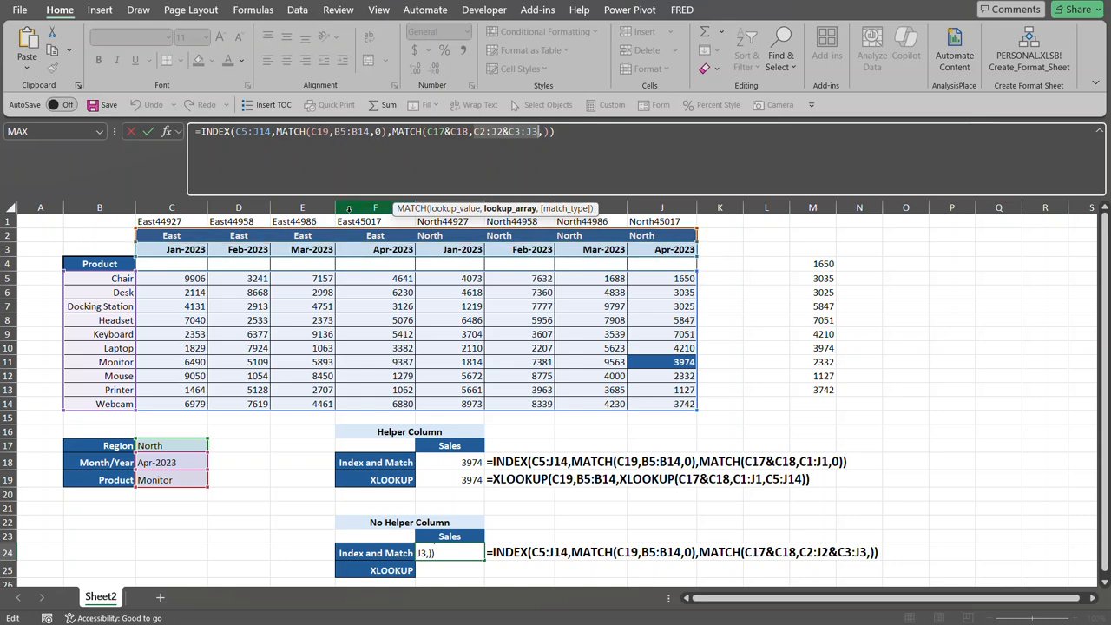
pyautogui.press('F9')
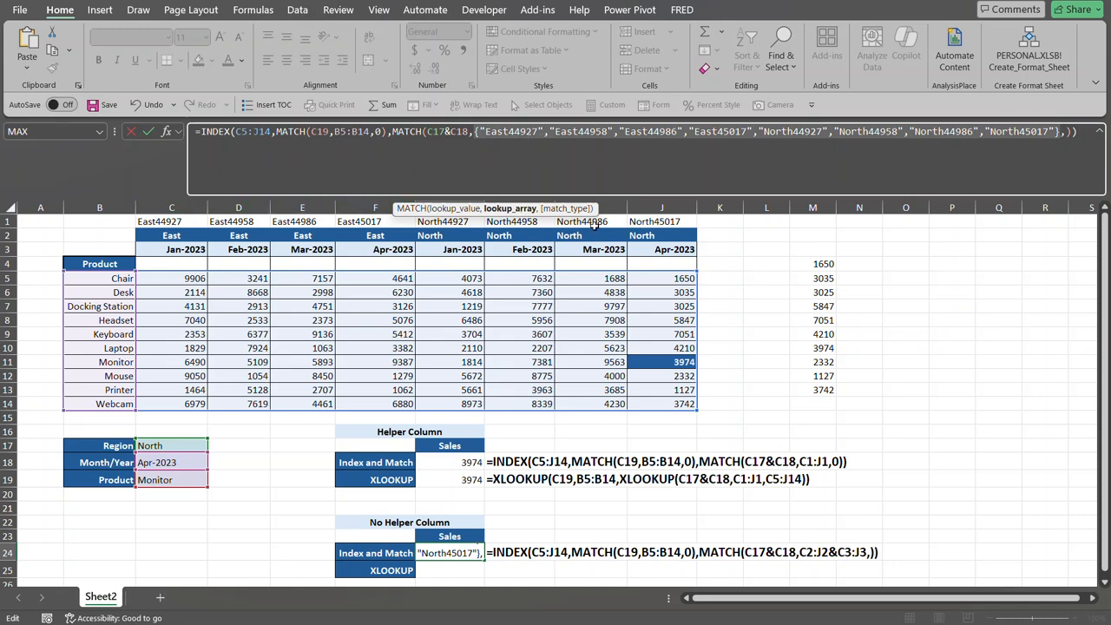
pyautogui.press('Escape')
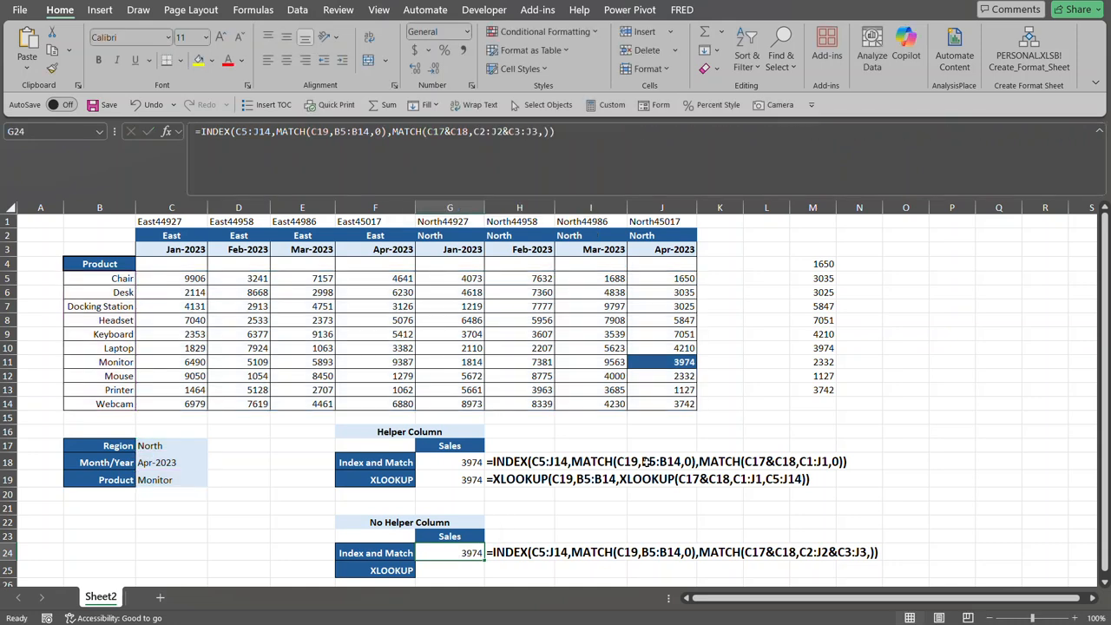
# Step: Start an XLOOKUP formula in G25 of the No Helper Column table, with C19 as lookup value and B5:B14 as lookup array
pyautogui.click(478, 566)
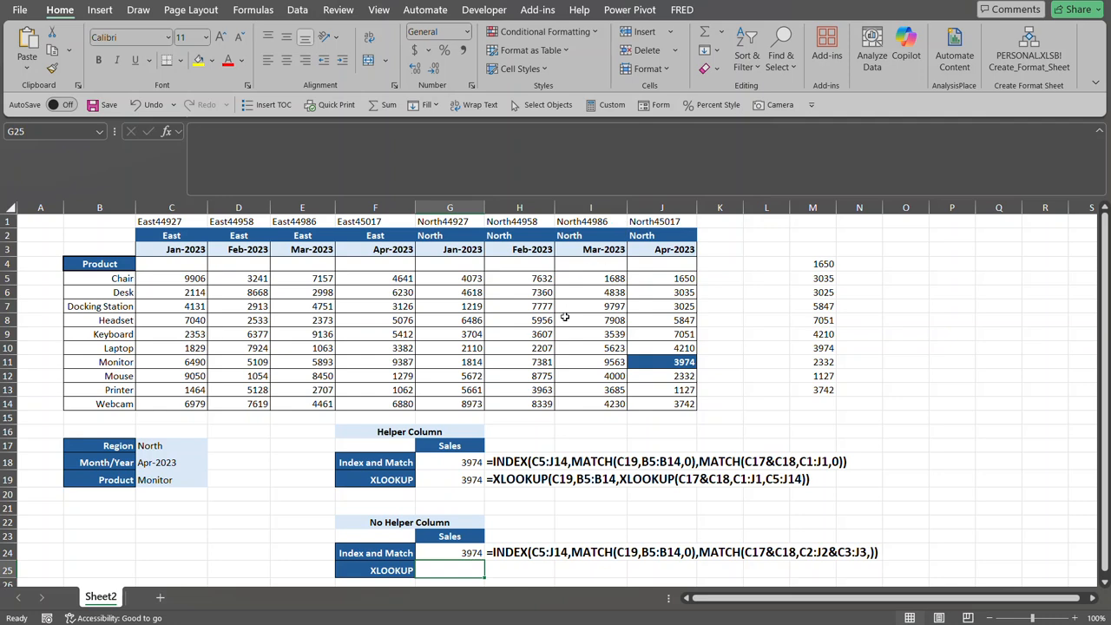
pyautogui.write('=xl')
pyautogui.press('Tab')
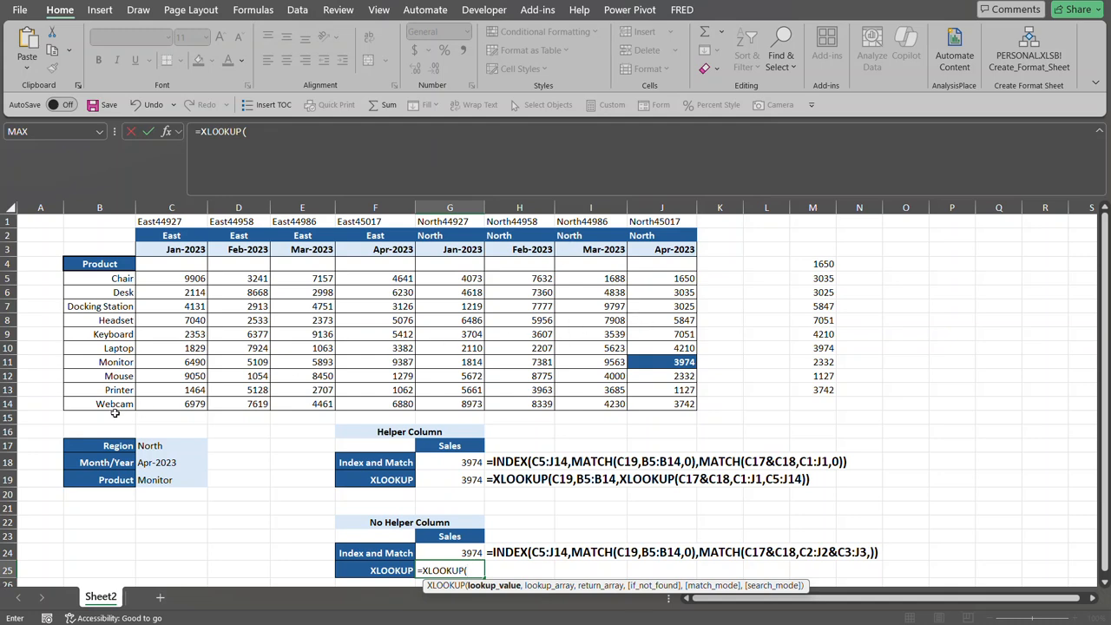
pyautogui.click(173, 480)
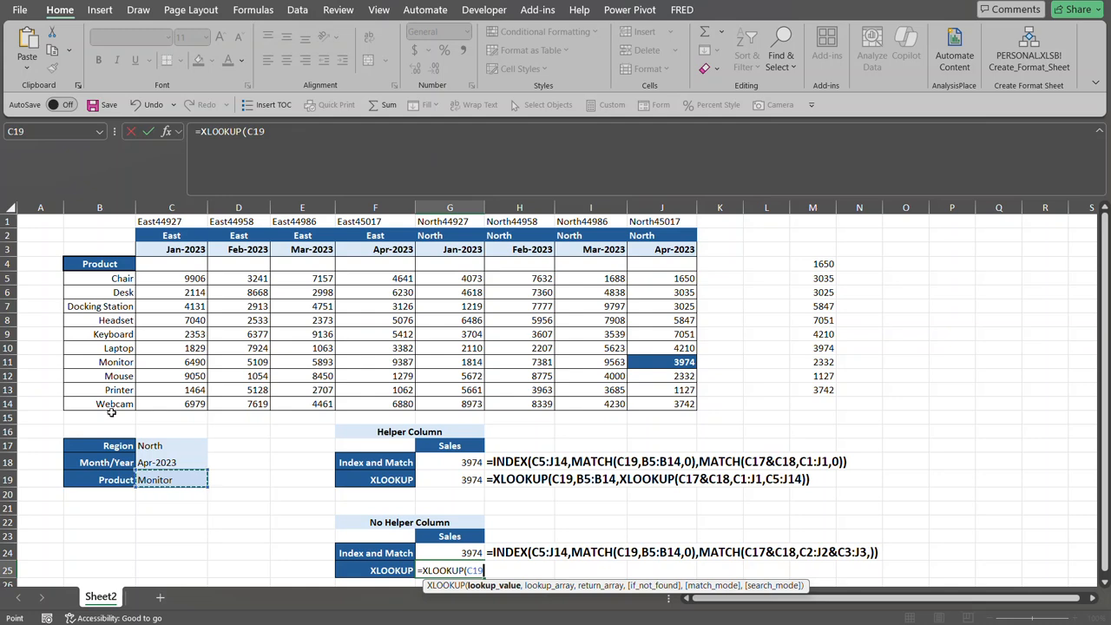
pyautogui.write(',')
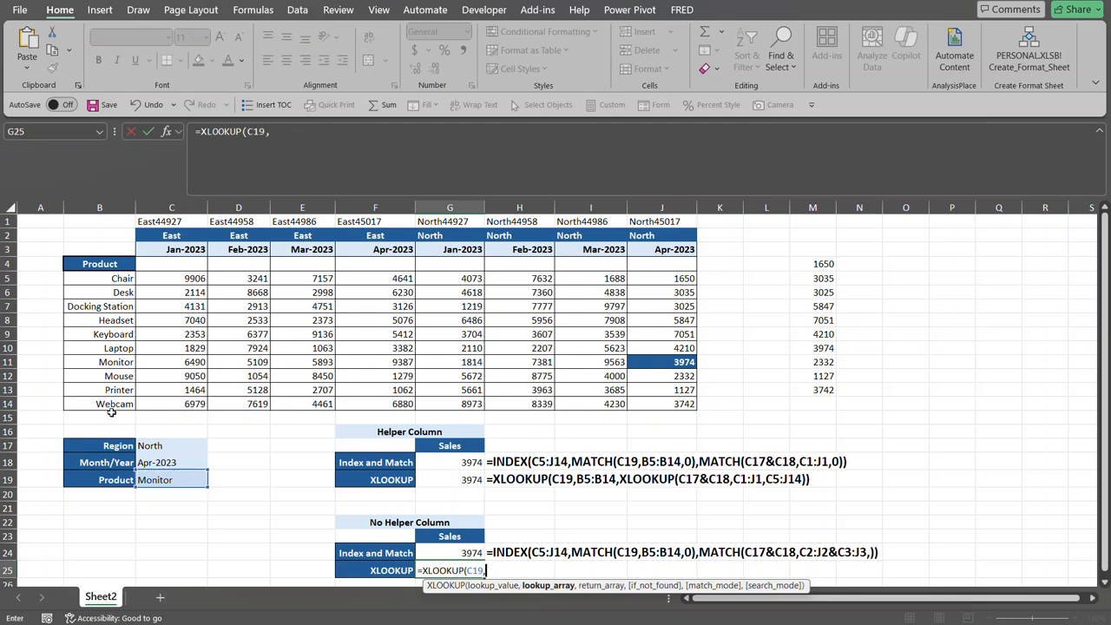
pyautogui.moveTo(117, 280); pyautogui.dragTo(108, 410)
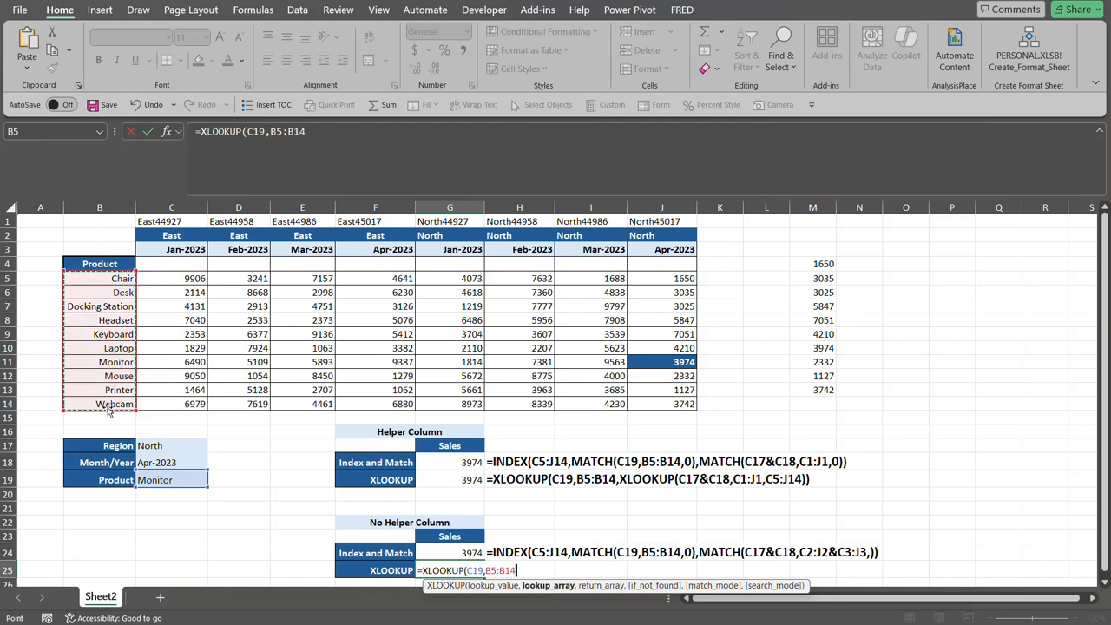
pyautogui.write(',')
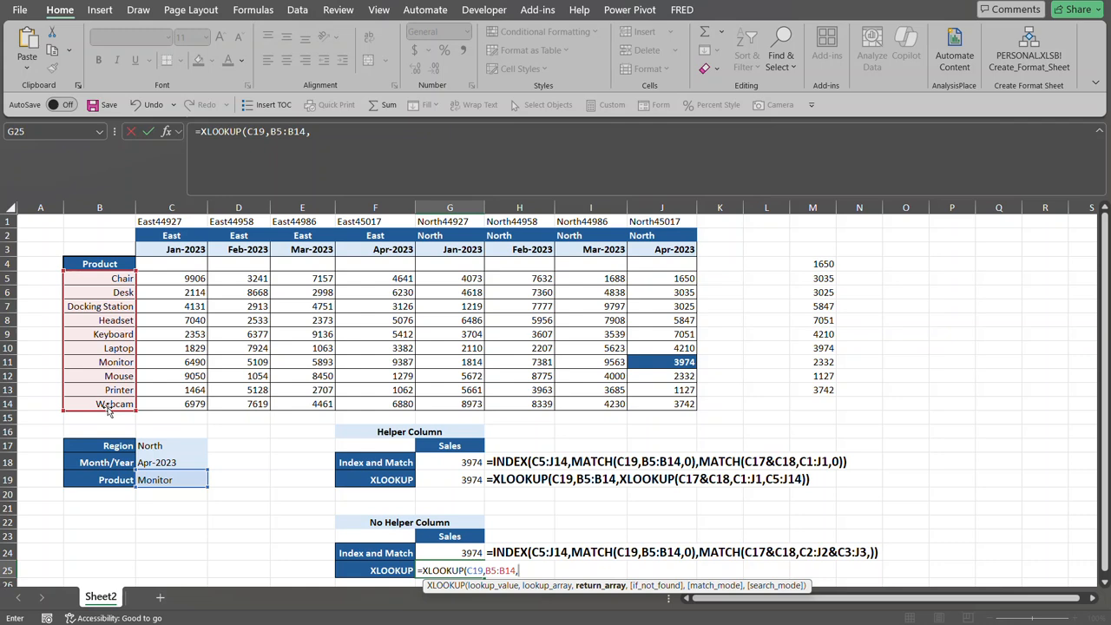
# Step: Nest a second XLOOKUP as the return array in G25, using C17&C18 as its lookup value
pyautogui.write('x')
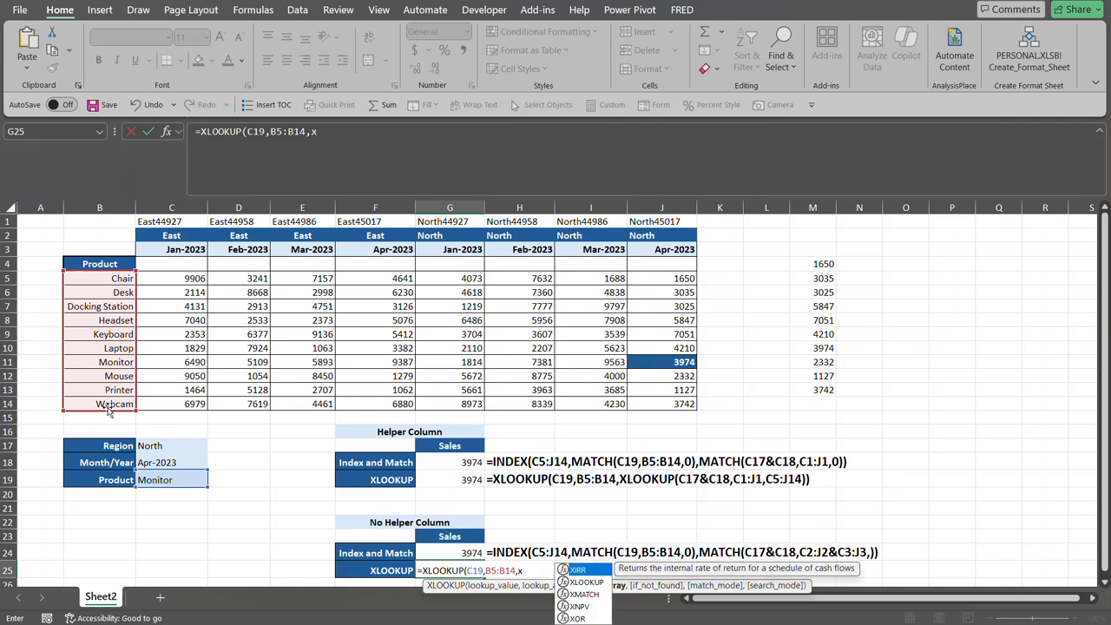
pyautogui.press('Down')
pyautogui.press('Tab')
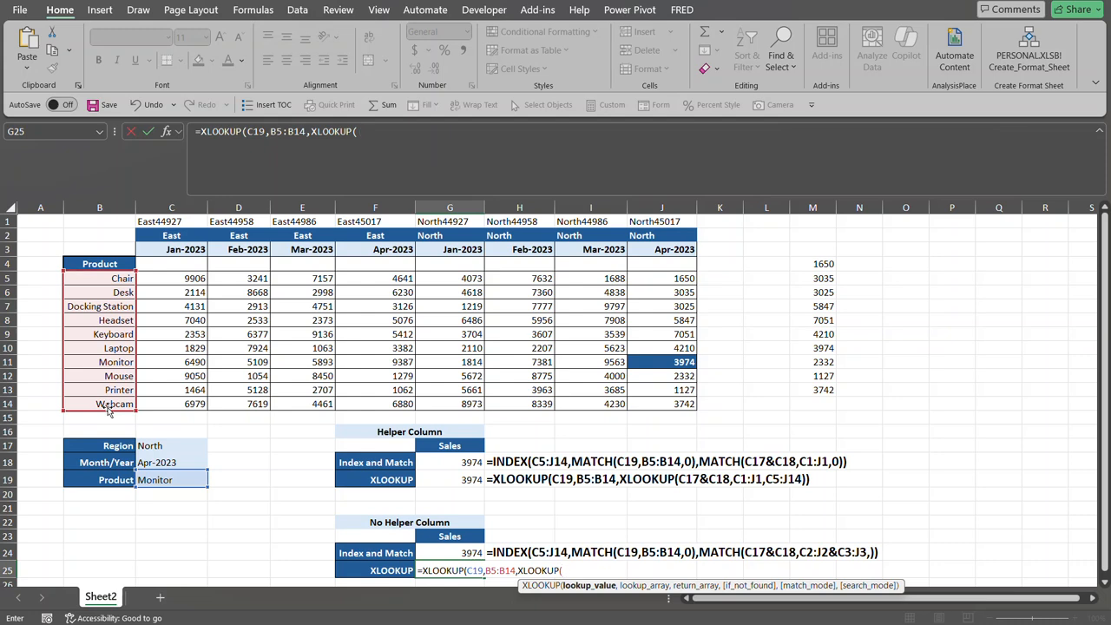
pyautogui.click(168, 445)
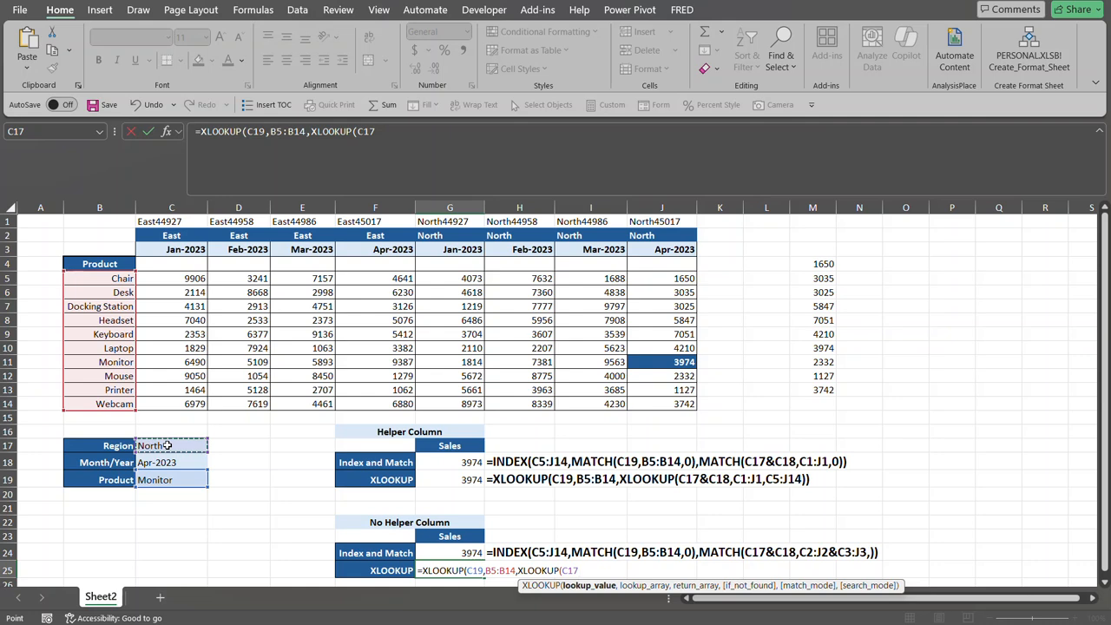
pyautogui.write('&')
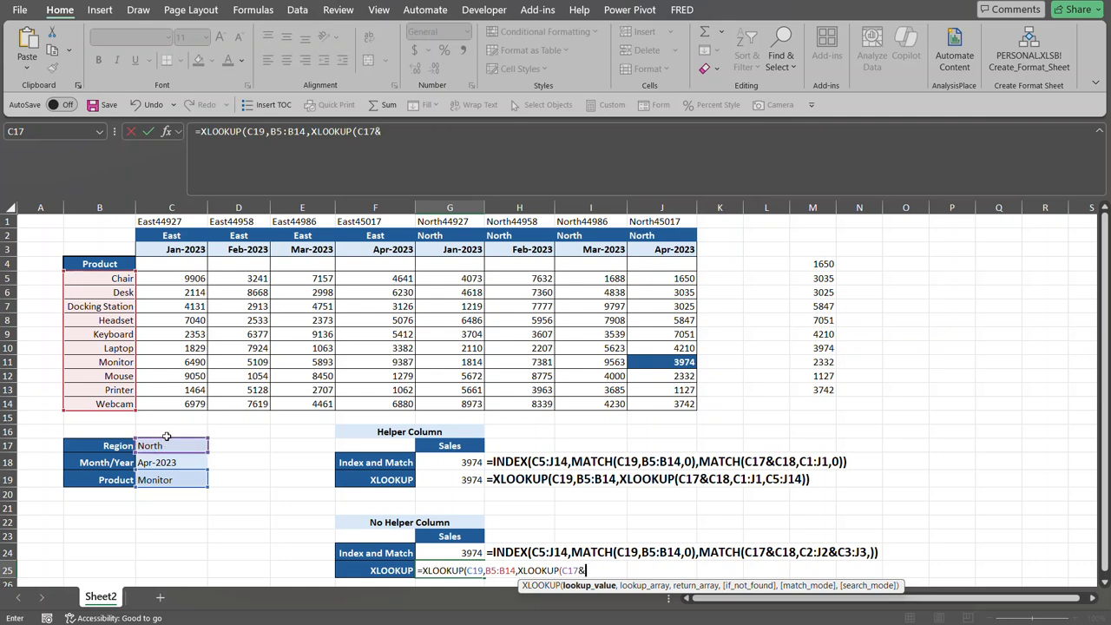
pyautogui.click(181, 459)
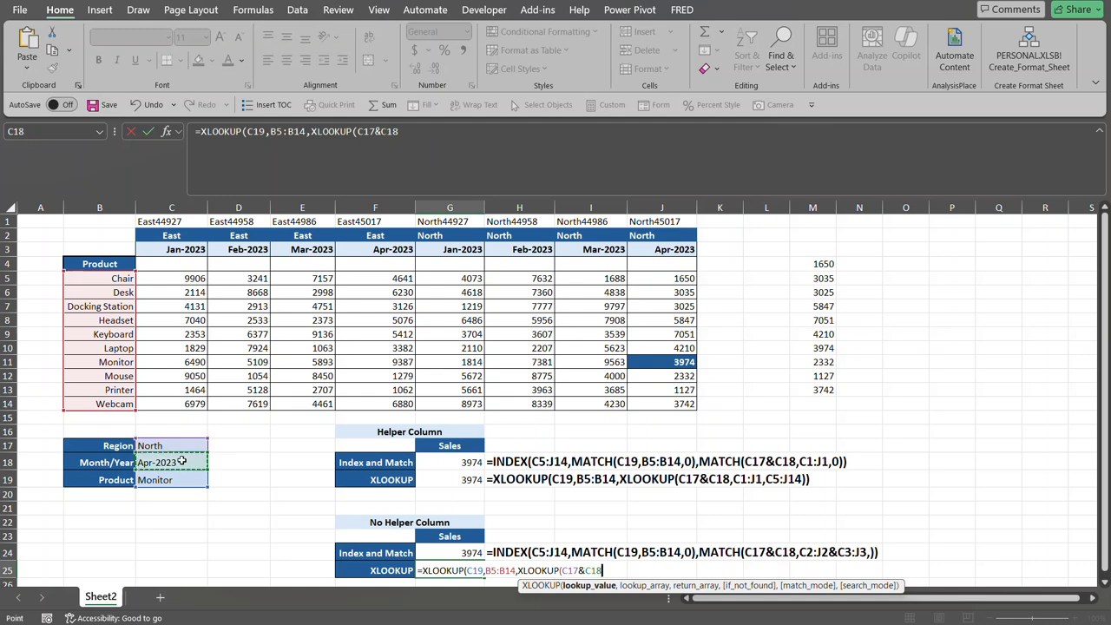
pyautogui.write(',')
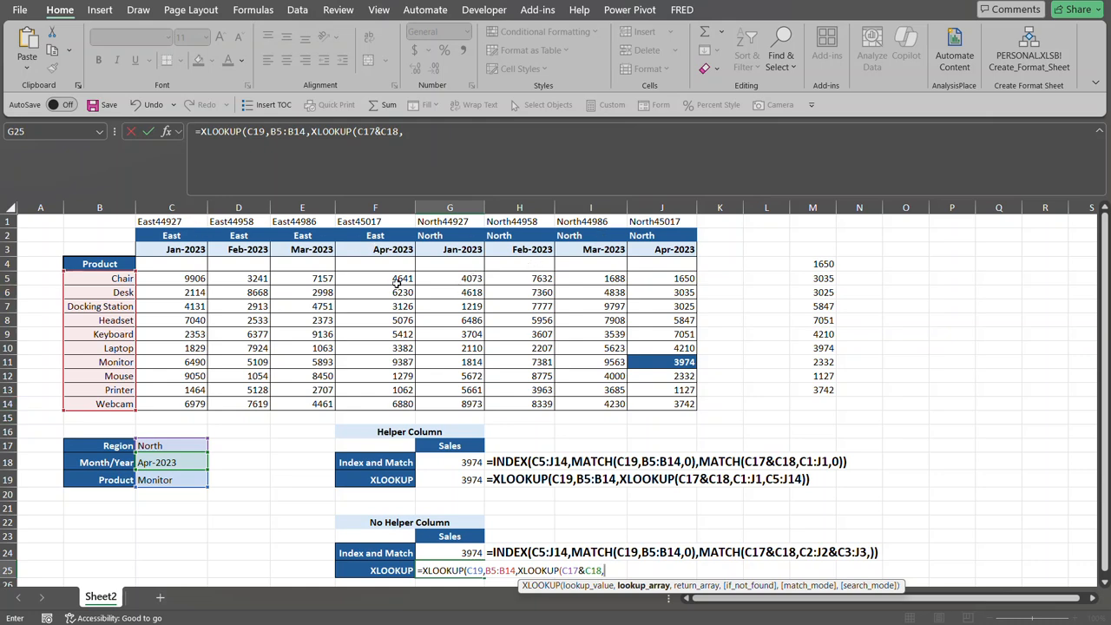
# Step: Use C2:J2&C3:J3 as the nested XLOOKUP's lookup array and 0 as its return array, and enter the formula in G25
pyautogui.moveTo(167, 236); pyautogui.dragTo(683, 237)
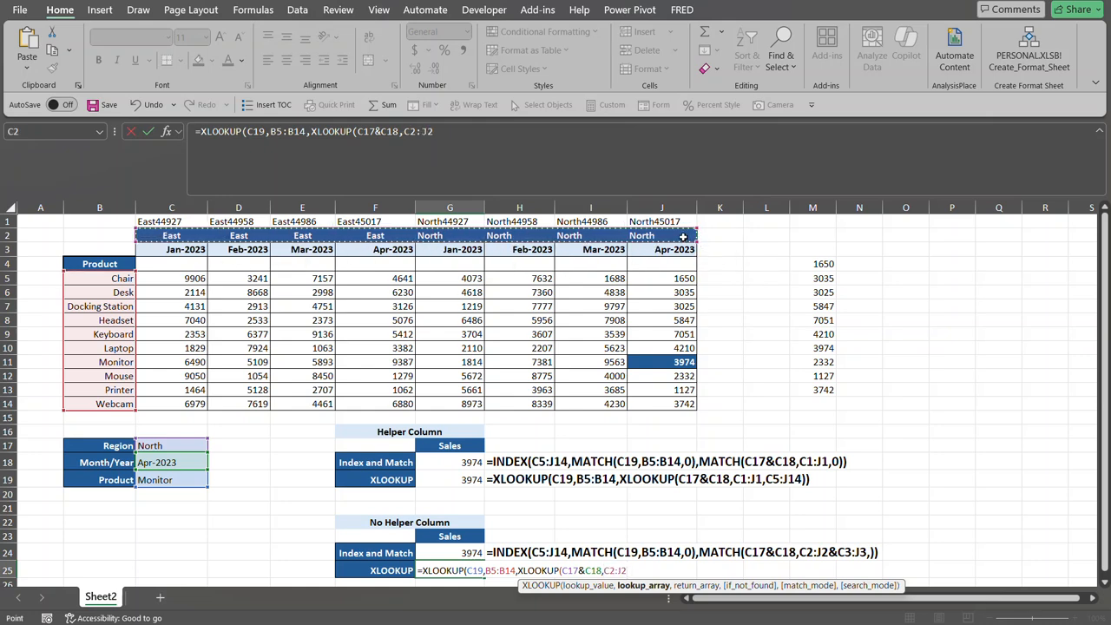
pyautogui.write('&')
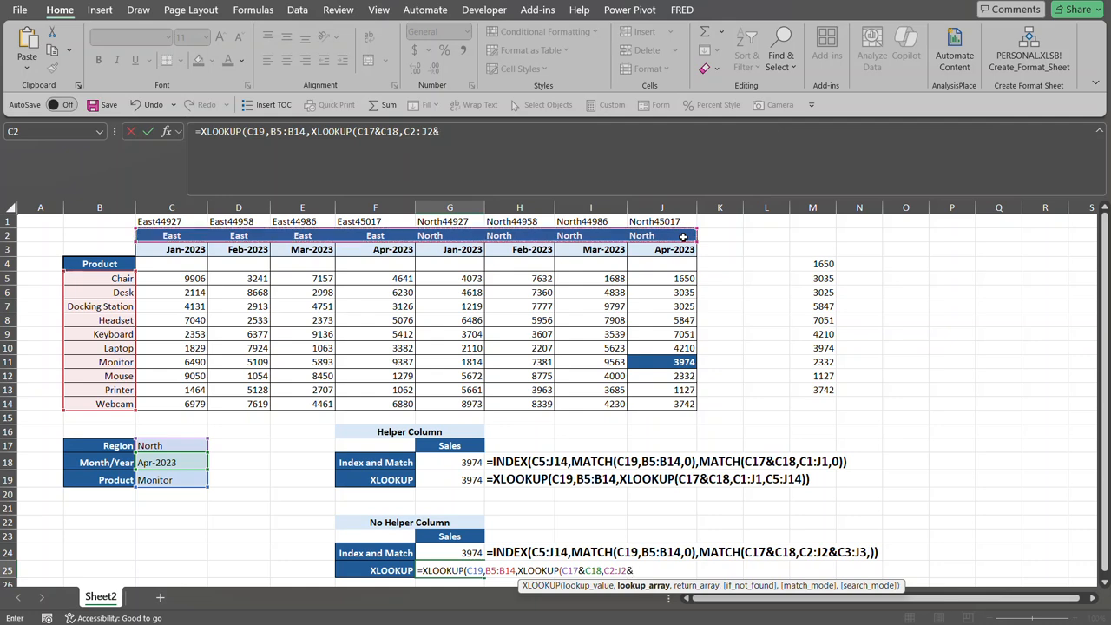
pyautogui.moveTo(150, 251); pyautogui.dragTo(692, 251)
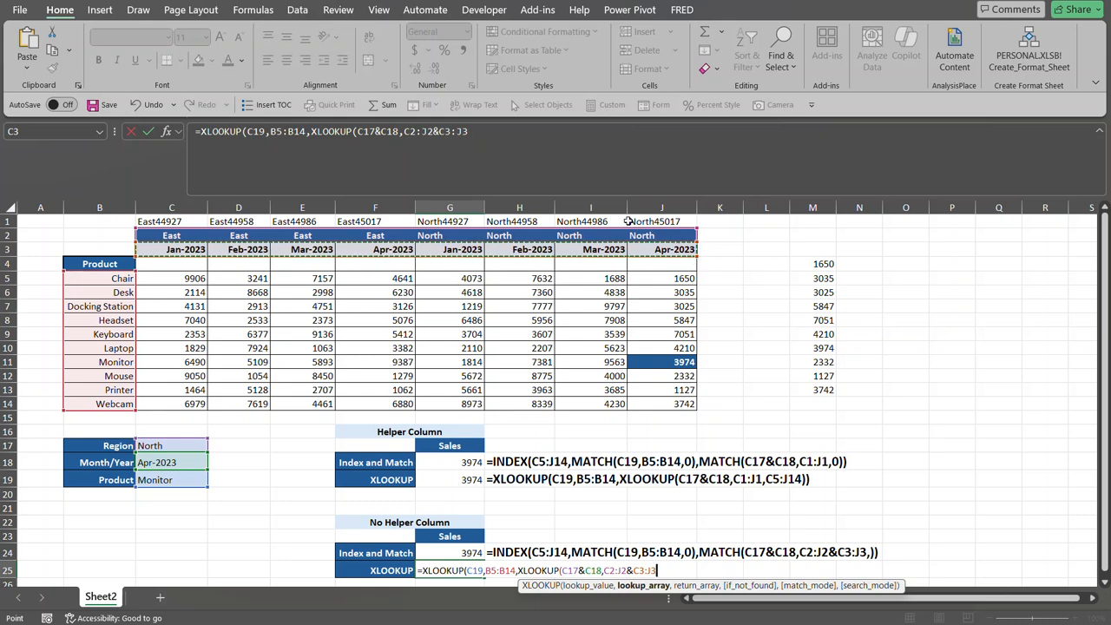
pyautogui.write(',0')
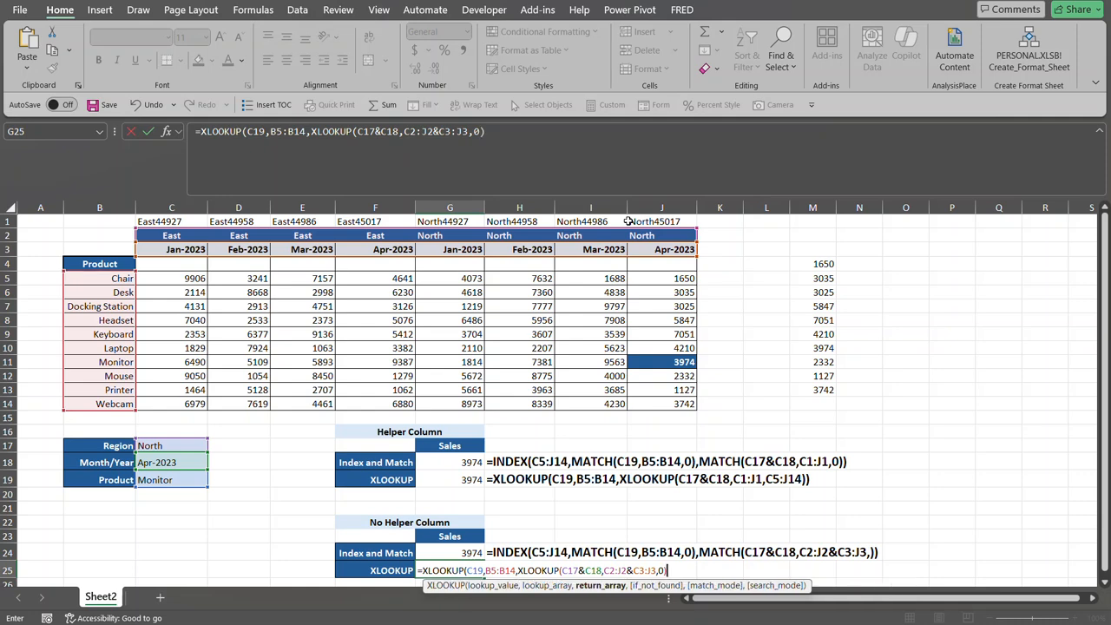
pyautogui.write('))')
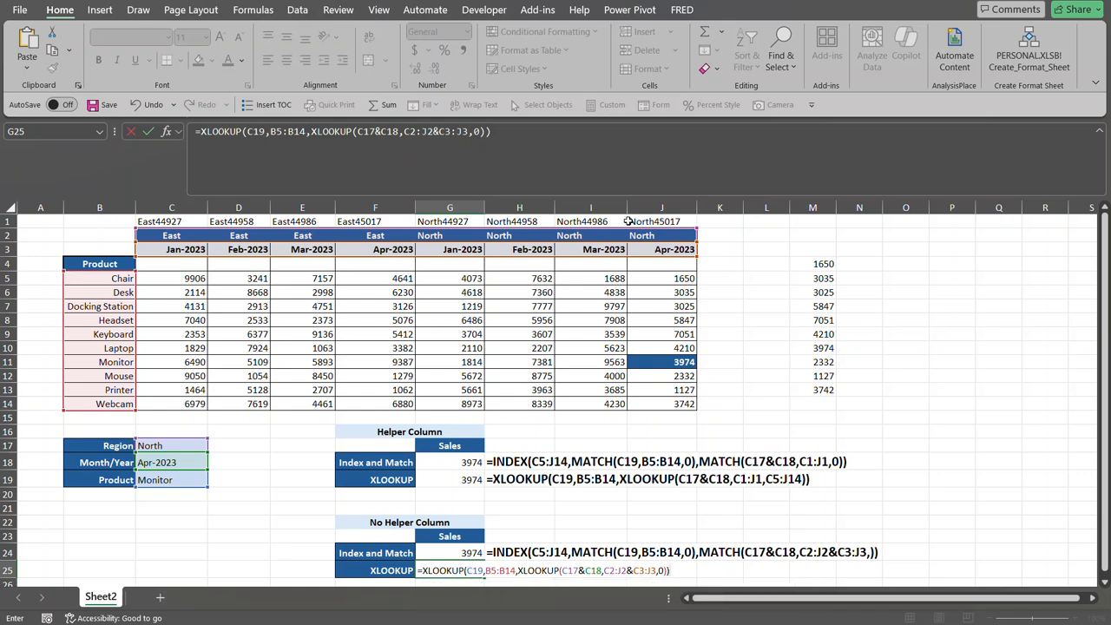
pyautogui.press('Return')
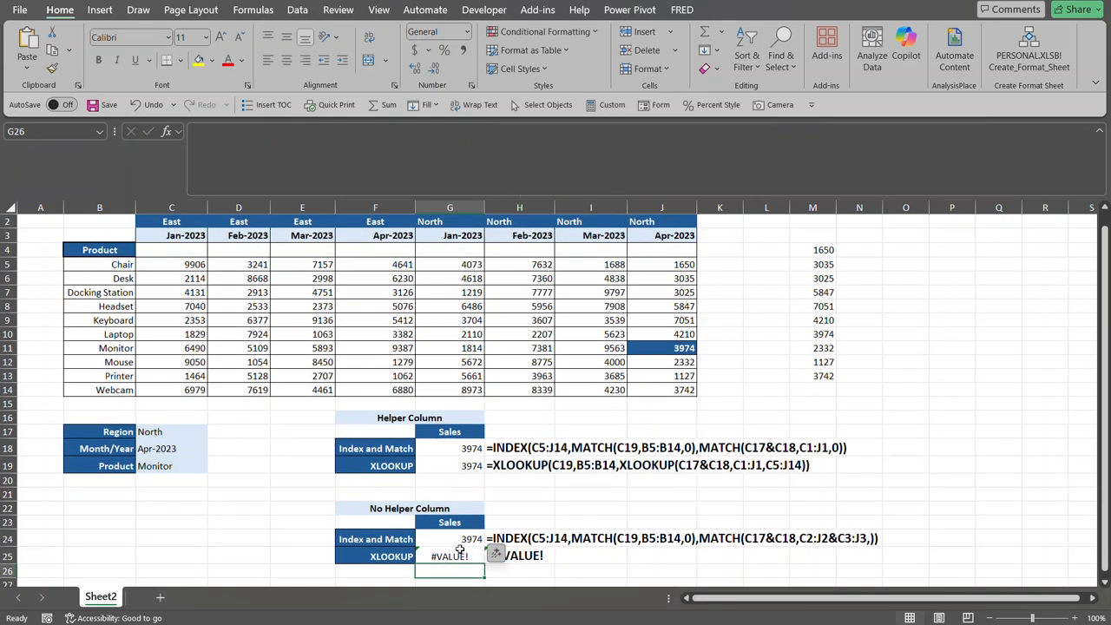
# Step: Replace the 0 in the nested XLOOKUP of G25 with the return array C5:J14 and enter the corrected formula
pyautogui.click(460, 548)
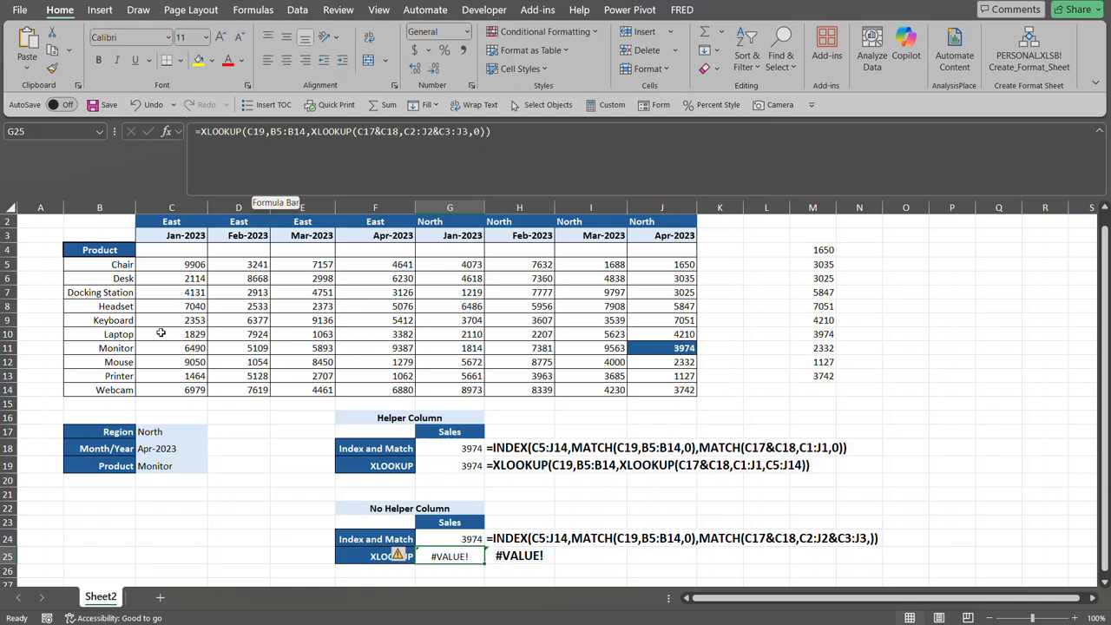
pyautogui.click(310, 132)
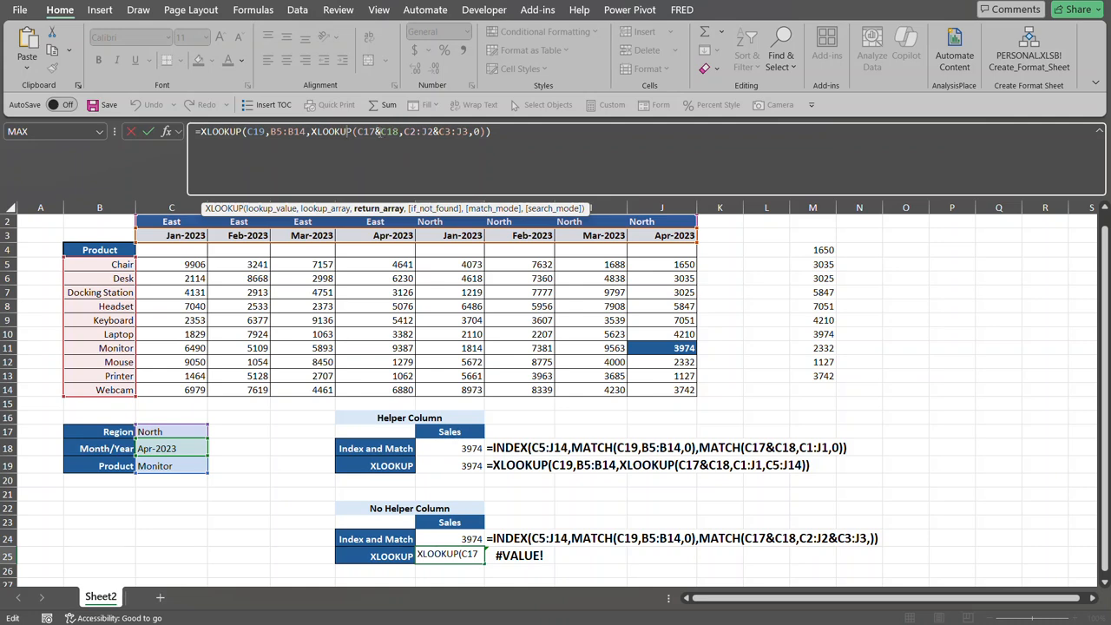
pyautogui.click(376, 131)
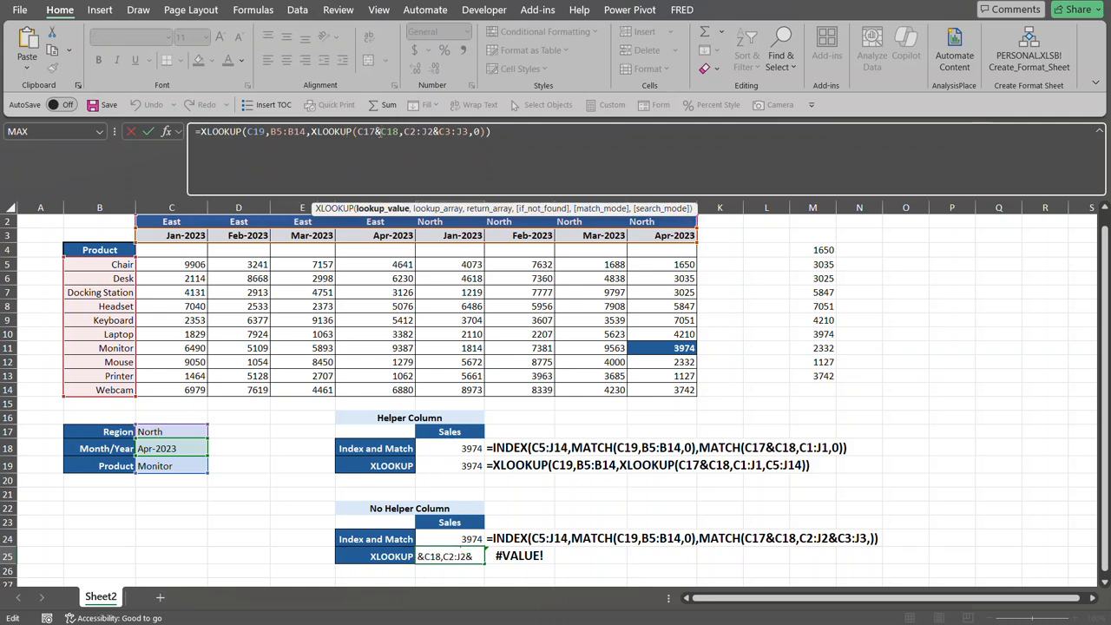
pyautogui.click(415, 131)
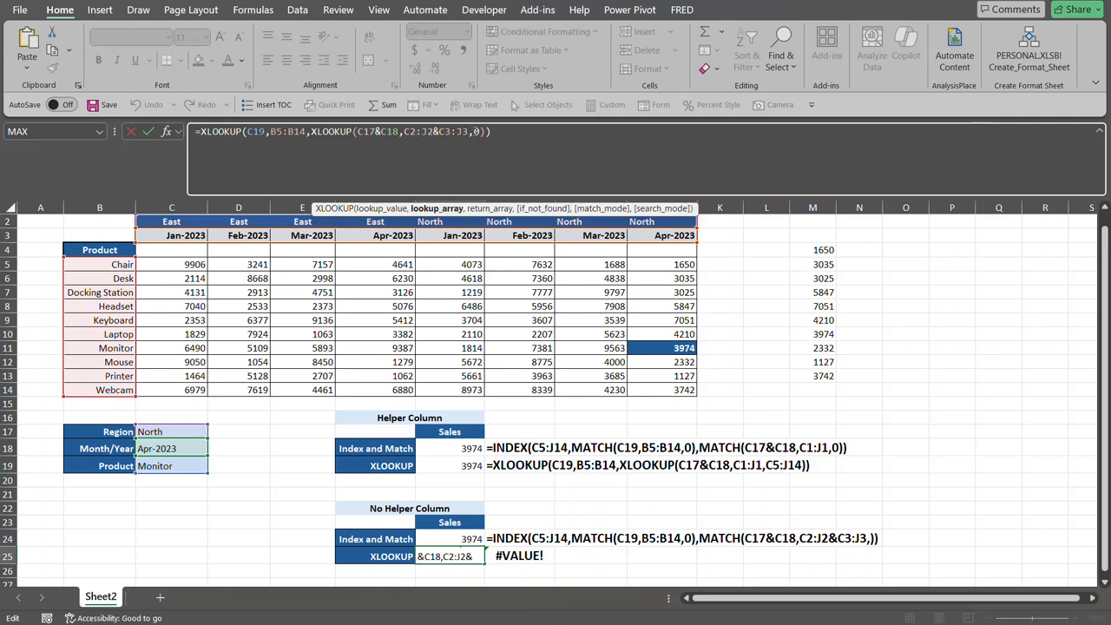
pyautogui.click(477, 131)
pyautogui.press('BackSpace')
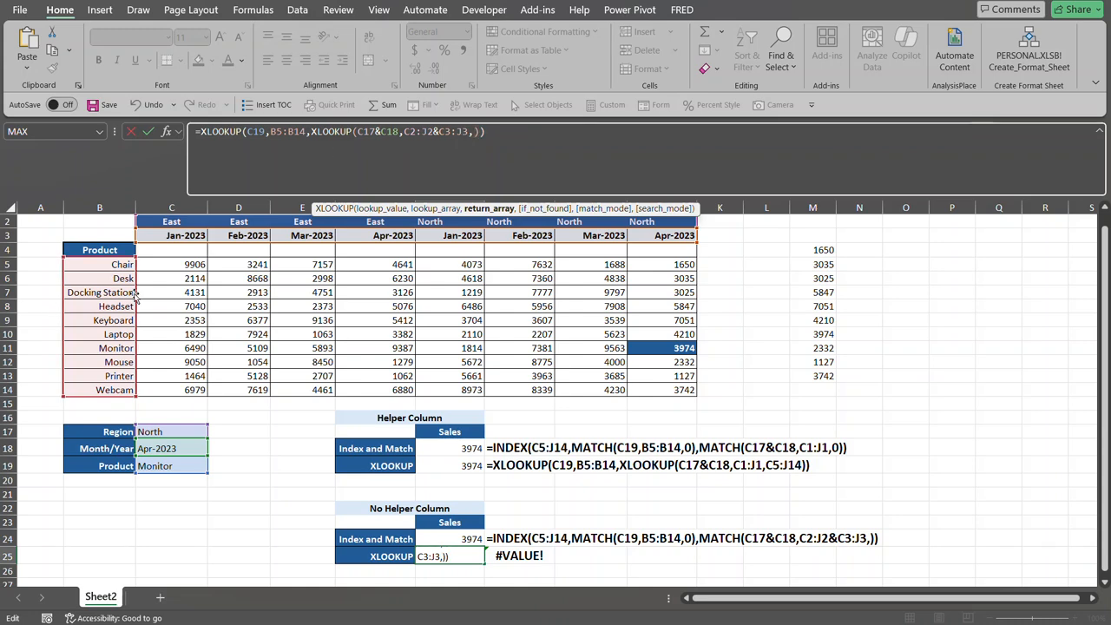
pyautogui.moveTo(157, 265); pyautogui.dragTo(668, 389)
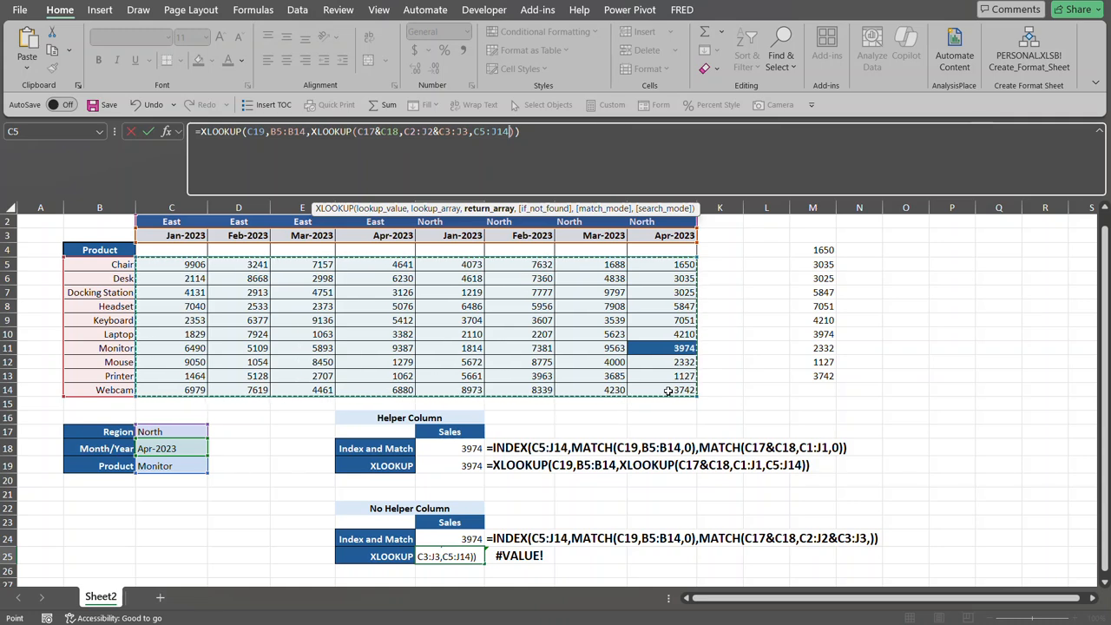
pyautogui.press('Return')
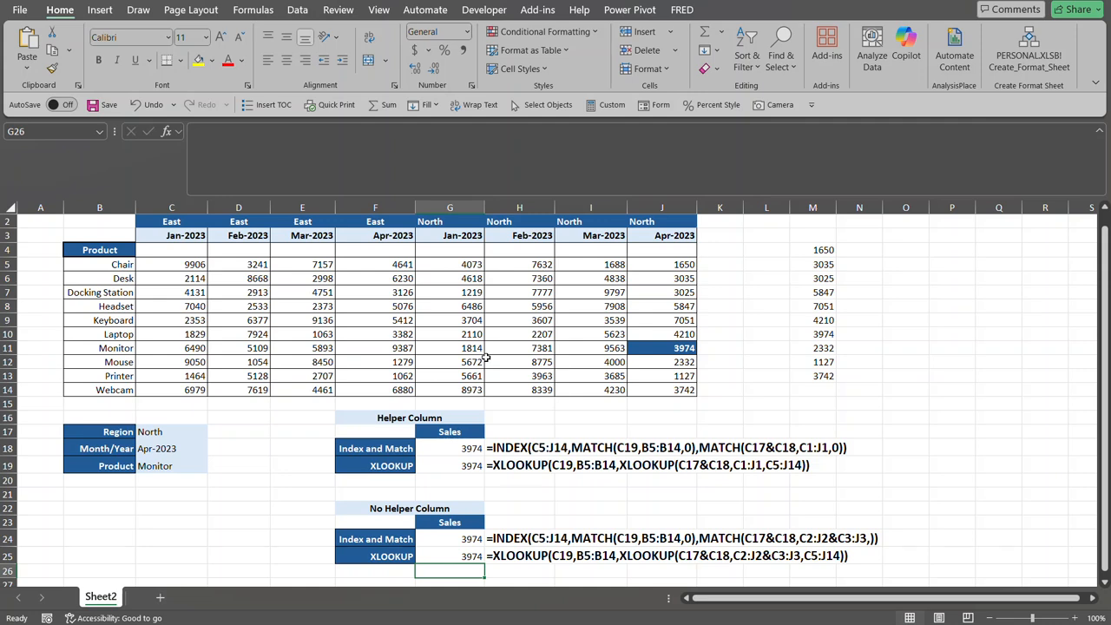
# Step: Set the Month/Year selection in C18 to Feb-2023
pyautogui.click(182, 447)
pyautogui.click(213, 448)
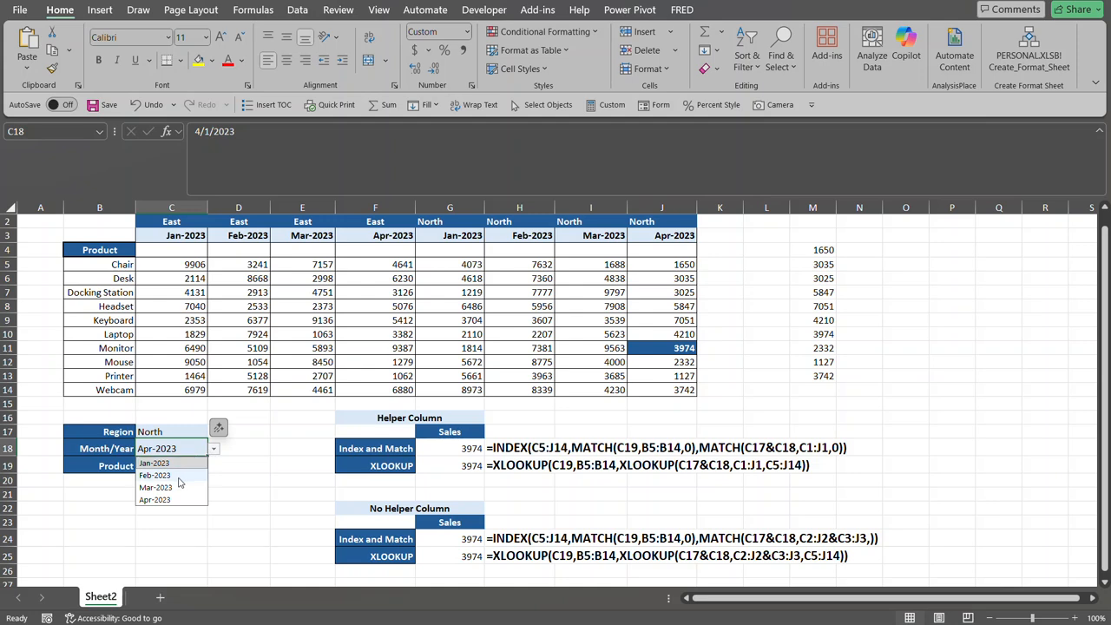
pyautogui.click(178, 477)
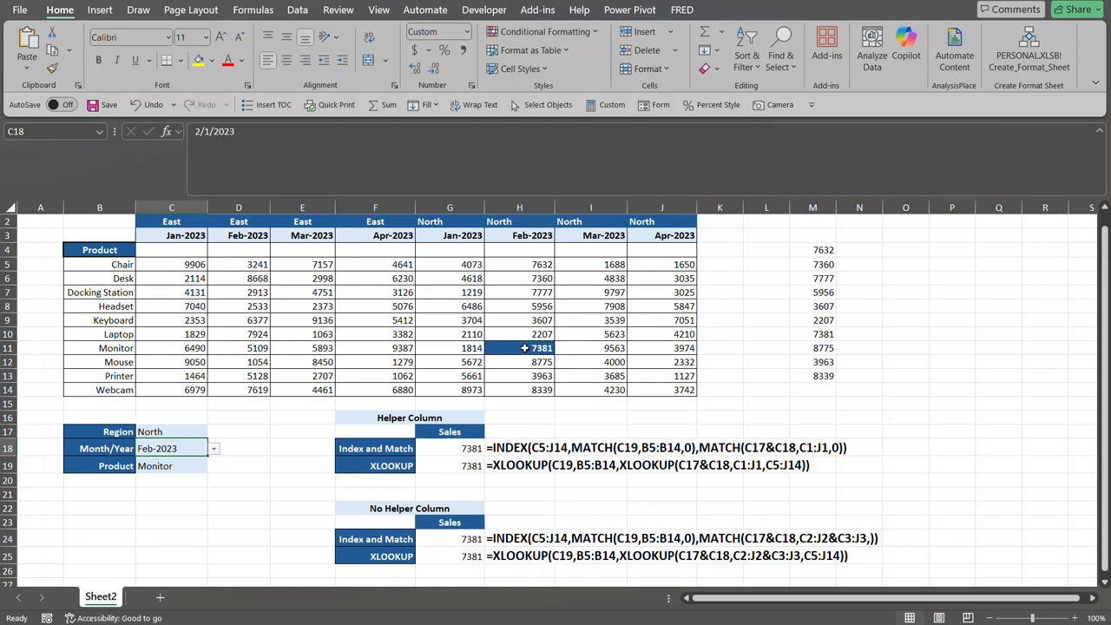
# Step: List the conditional formatting rules that apply to the highlighted sales cell H11
pyautogui.click(524, 349)
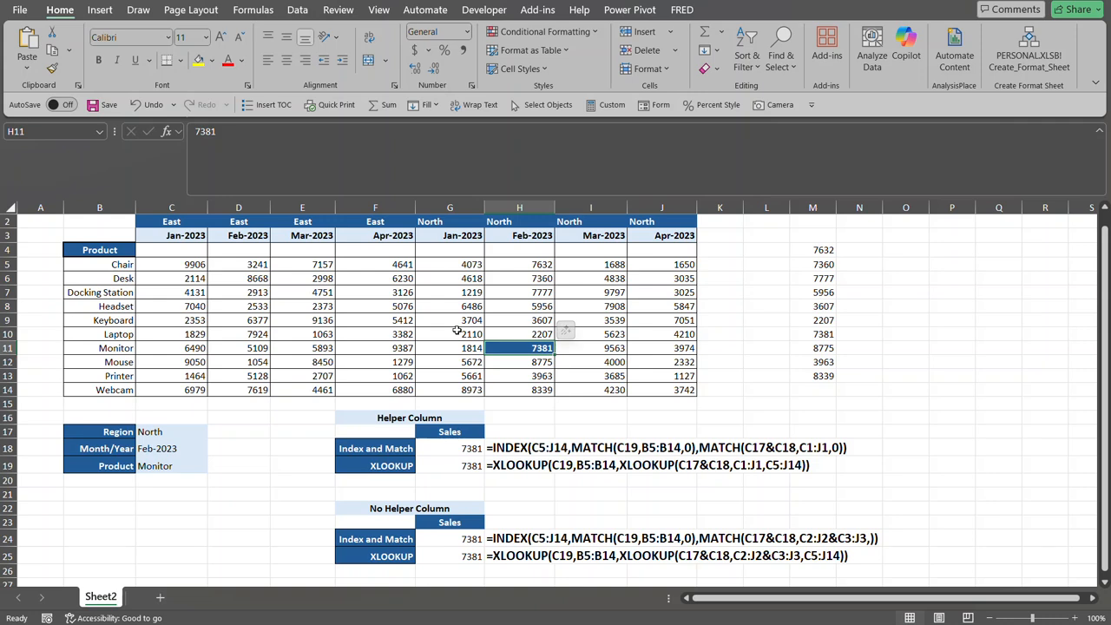
pyautogui.click(526, 31)
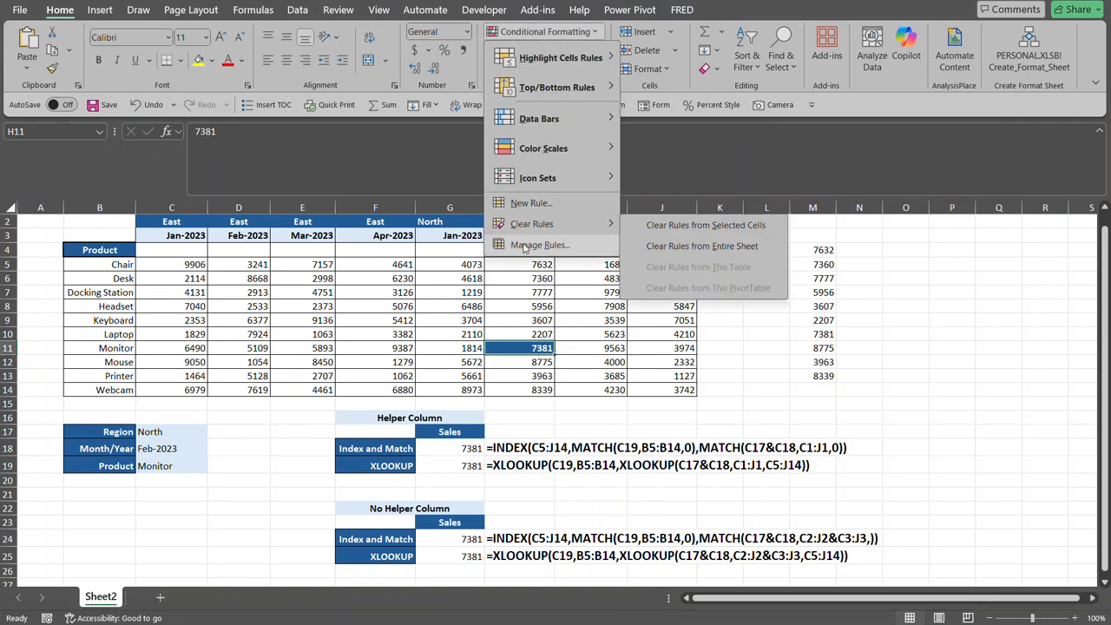
pyautogui.click(526, 246)
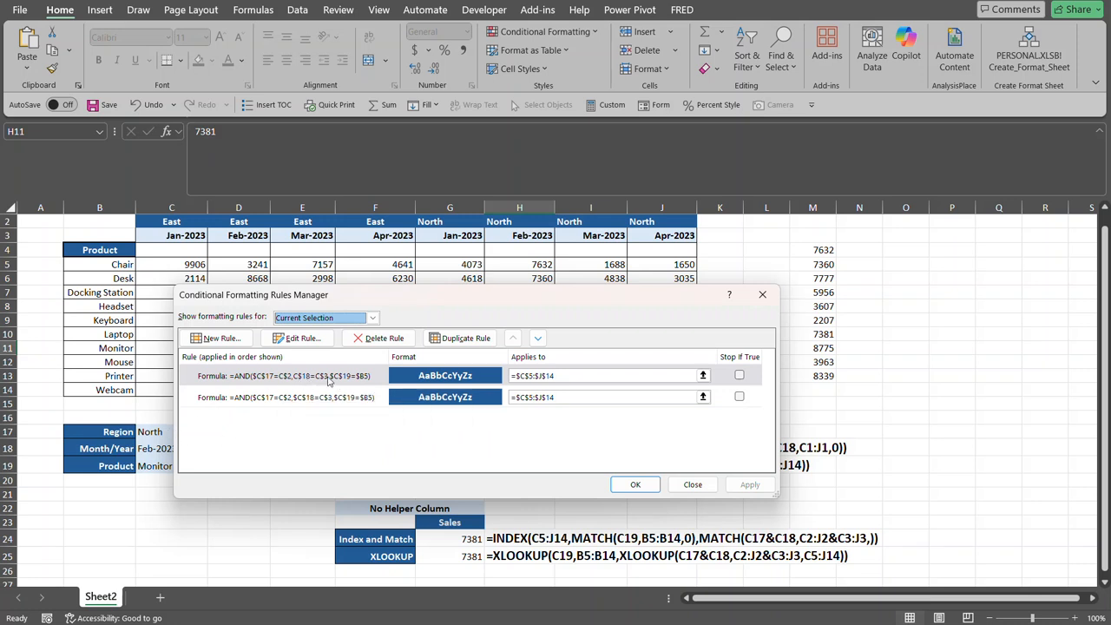
pyautogui.click(56, 602)
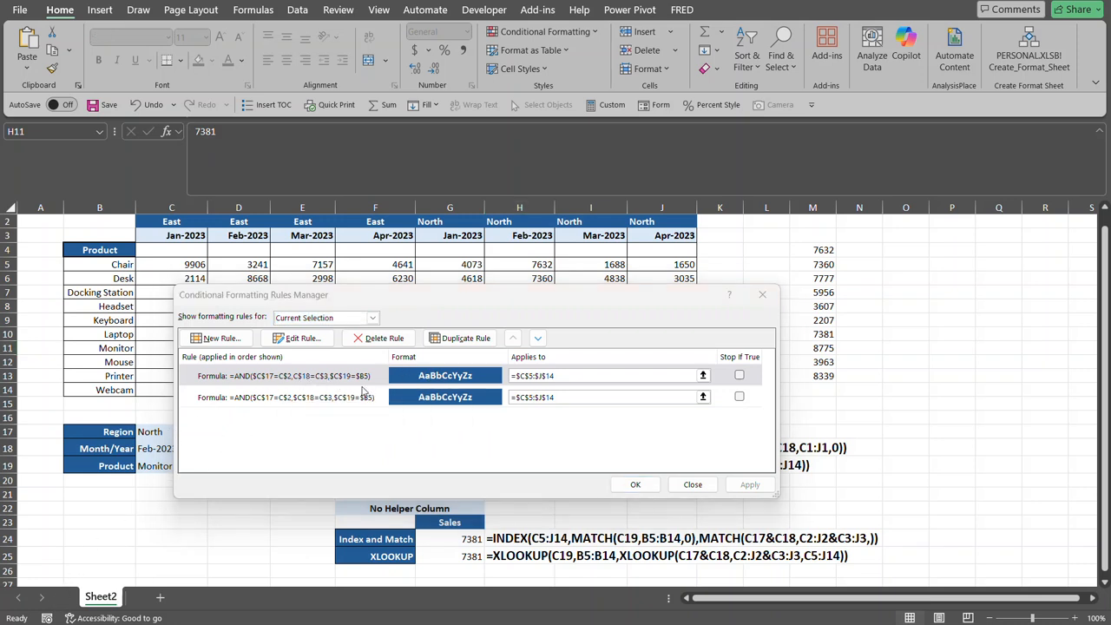
# Step: Examine the formula of the first highlighting rule for C5:J14, and leave the rule and the rules manager without changes
pyautogui.click(304, 338)
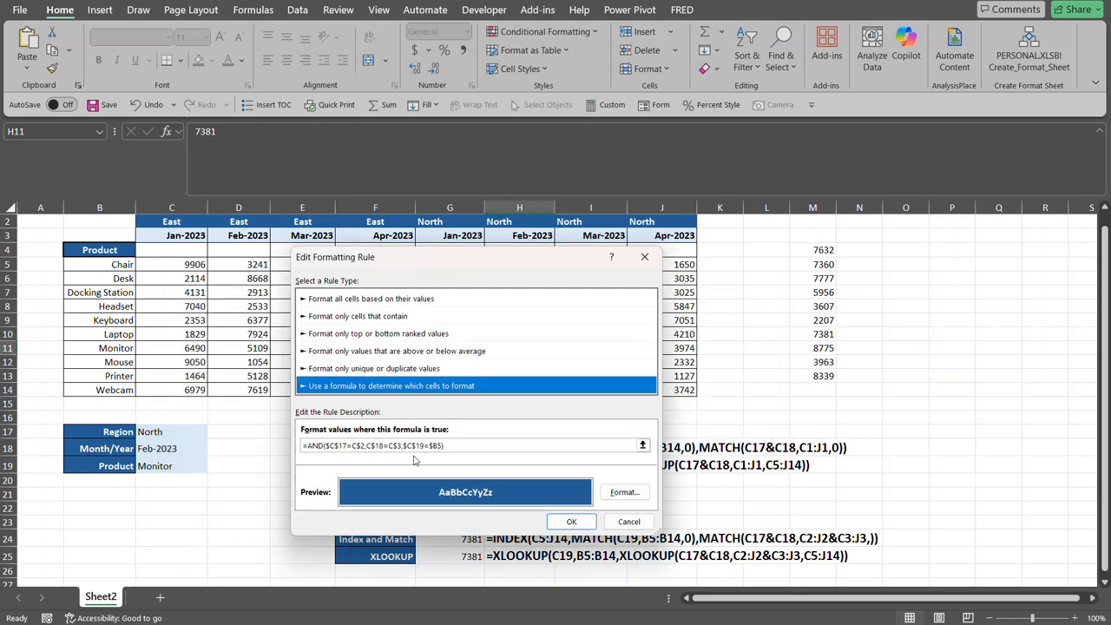
pyautogui.click(303, 444)
pyautogui.click(52, 599)
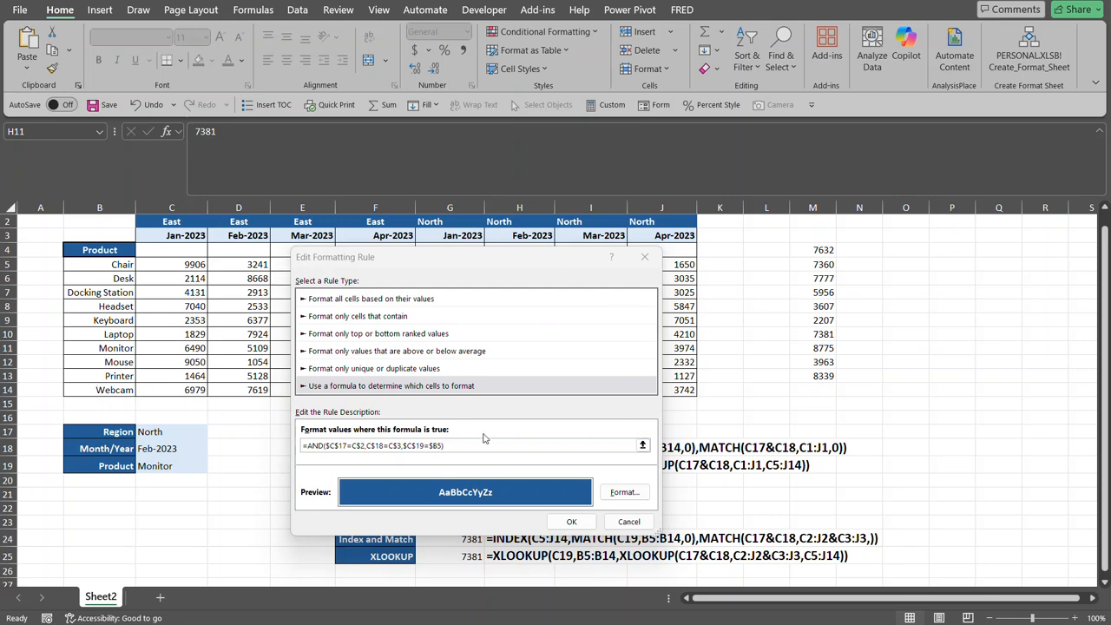
pyautogui.click(645, 257)
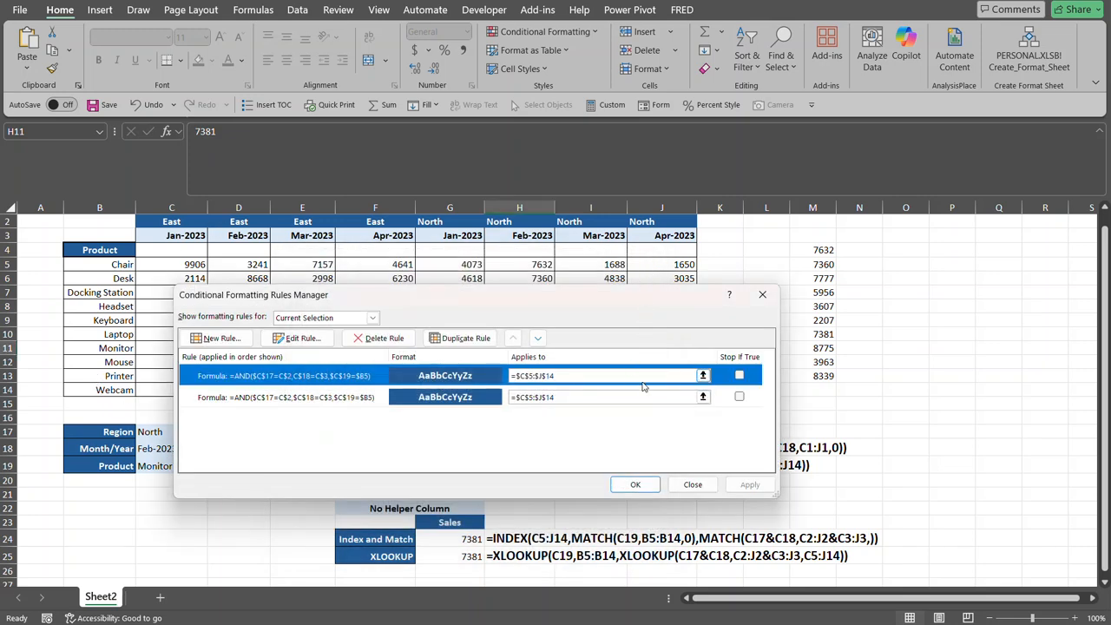
pyautogui.click(762, 295)
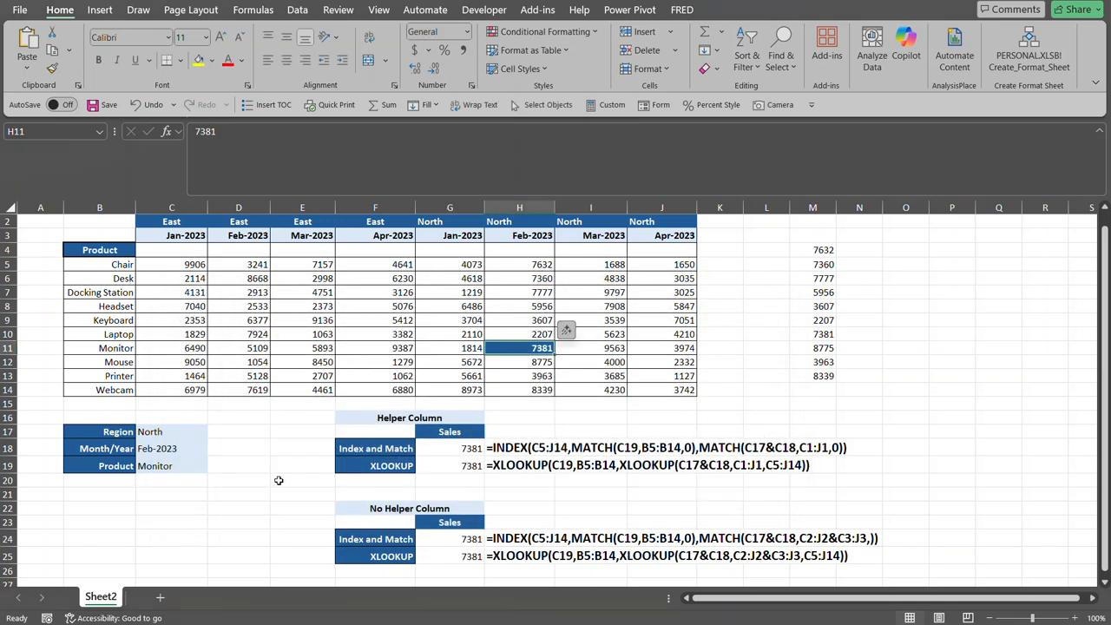
# Step: Inspect the formula in H18 that displays the helper-row Index and Match formula as text
pyautogui.click(566, 448)
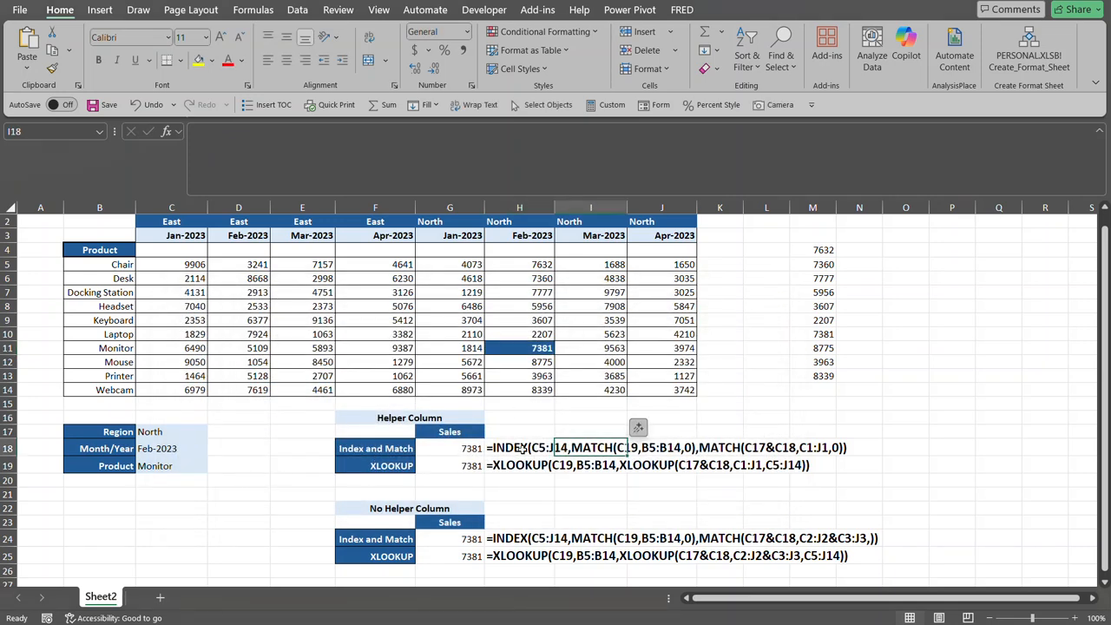
pyautogui.click(510, 448)
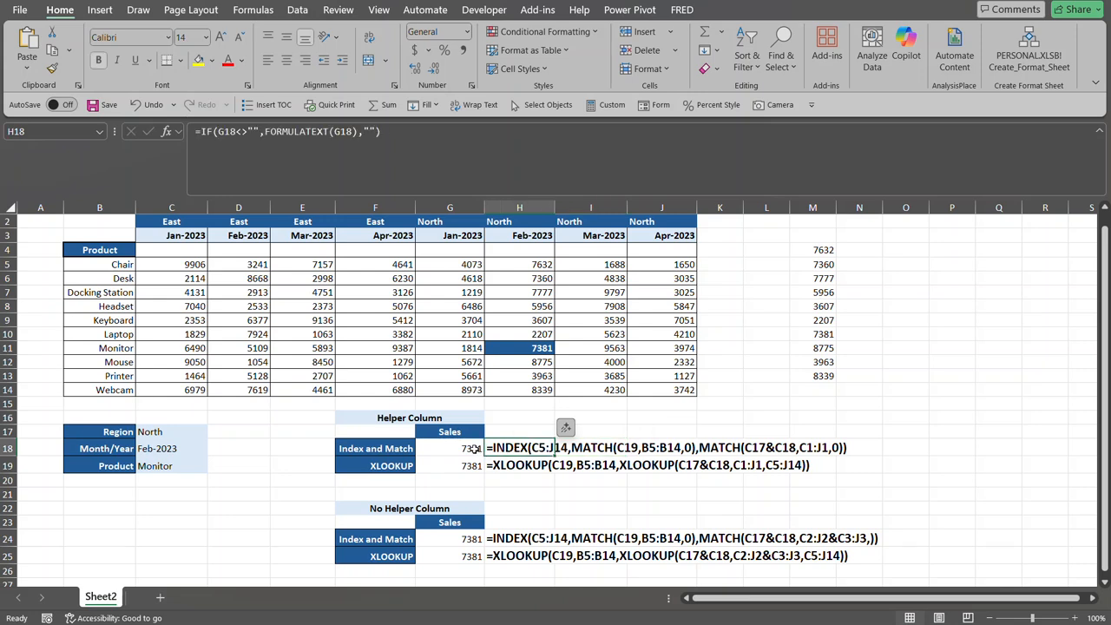